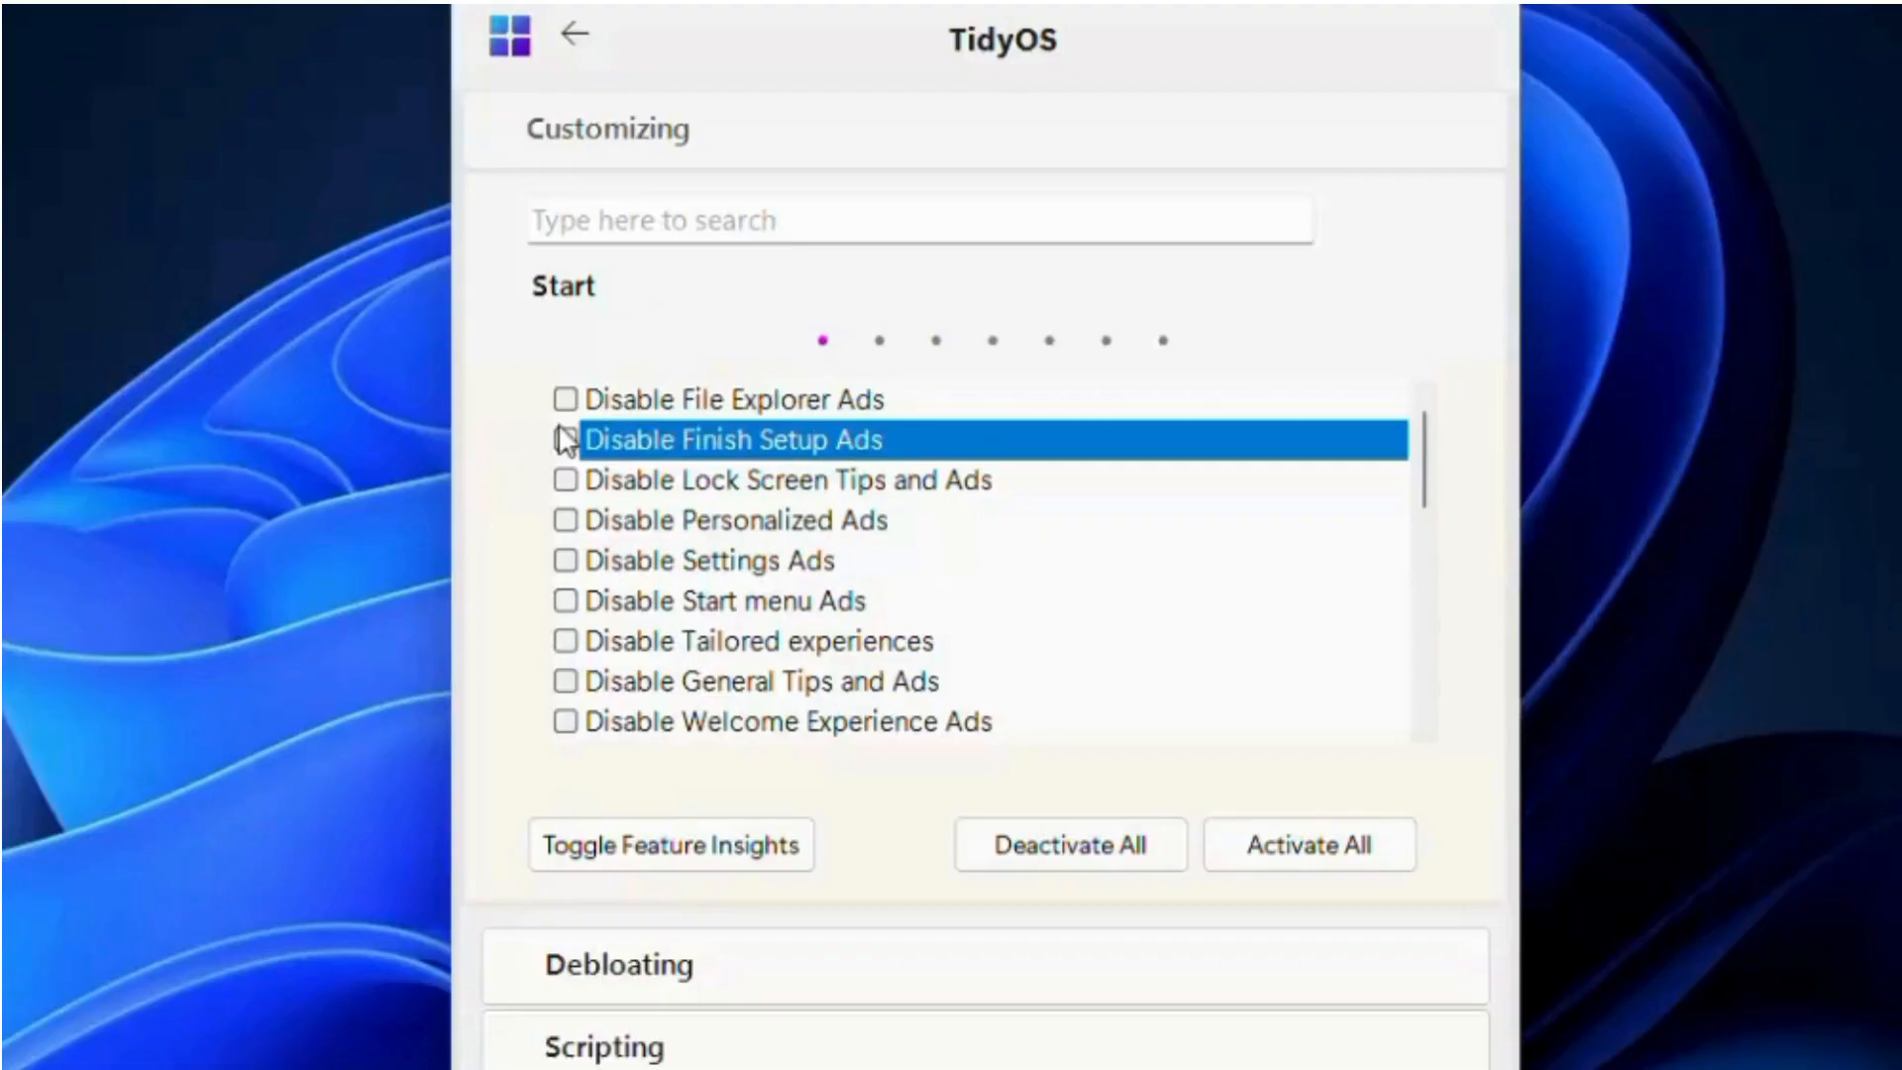
- Enable the options to disable File Explorer Ads, Finish Setup Ads, Lock Screen Tips and Ads, and Personalized Ads
{"action": "left_click", "coordinate": [564, 396]}
{"action": "left_click", "coordinate": [565, 396]}
{"action": "left_click", "coordinate": [569, 434]}
{"action": "left_click", "coordinate": [568, 434]}
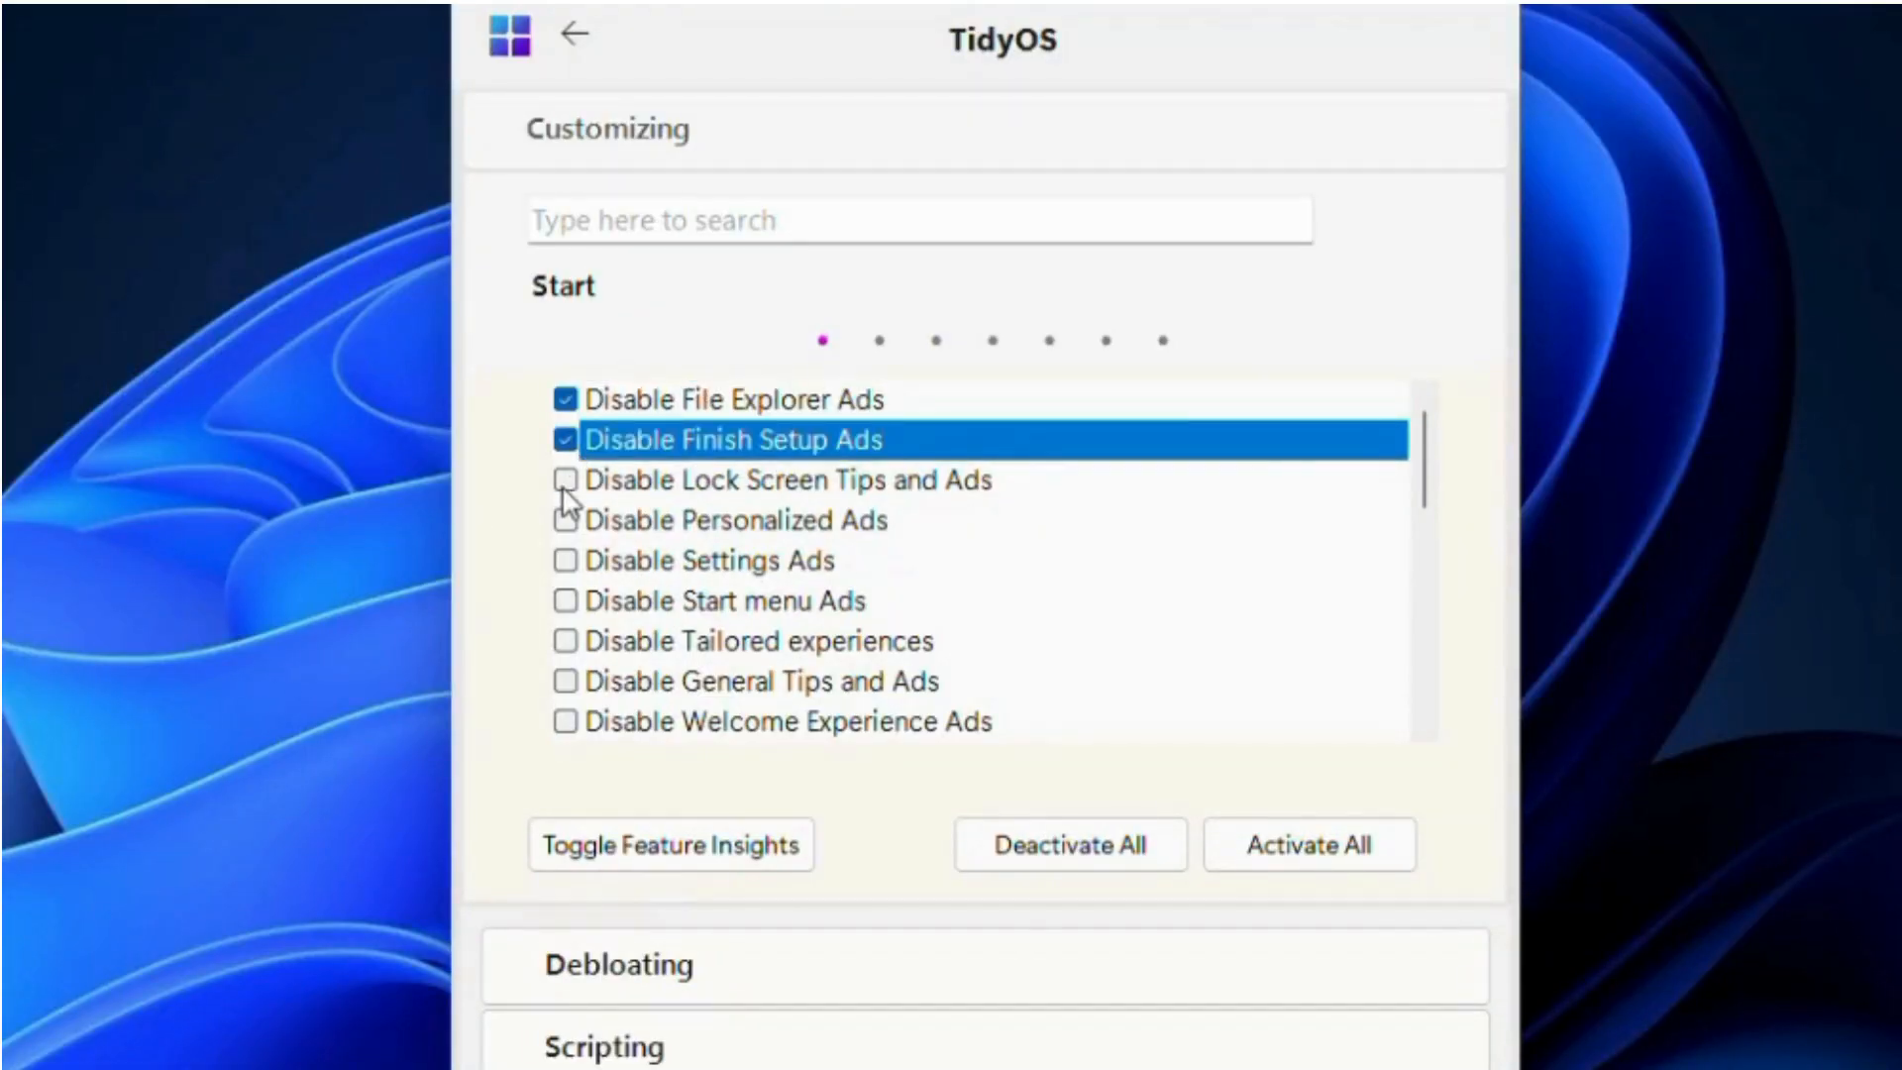
{"action": "left_click", "coordinate": [563, 487]}
{"action": "left_click", "coordinate": [567, 525]}
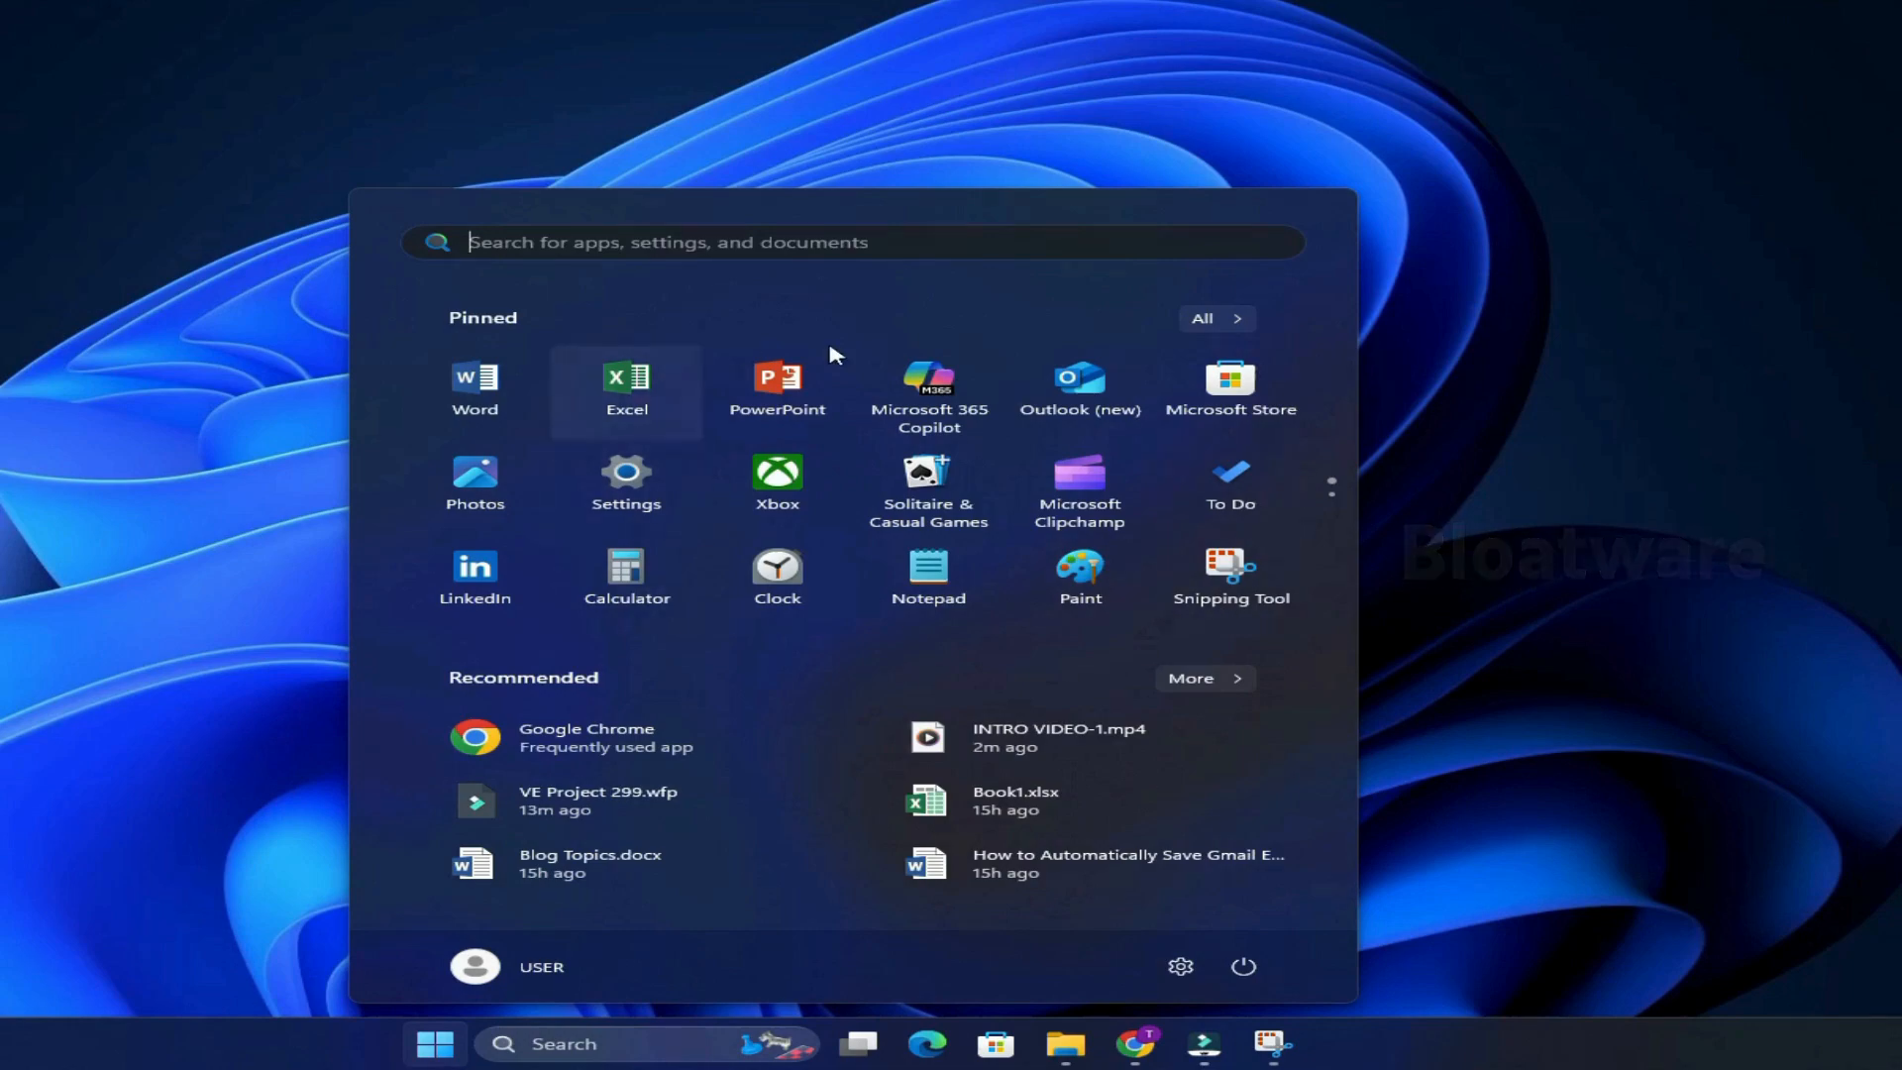
{"action": "left_click", "coordinate": [1513, 518]}
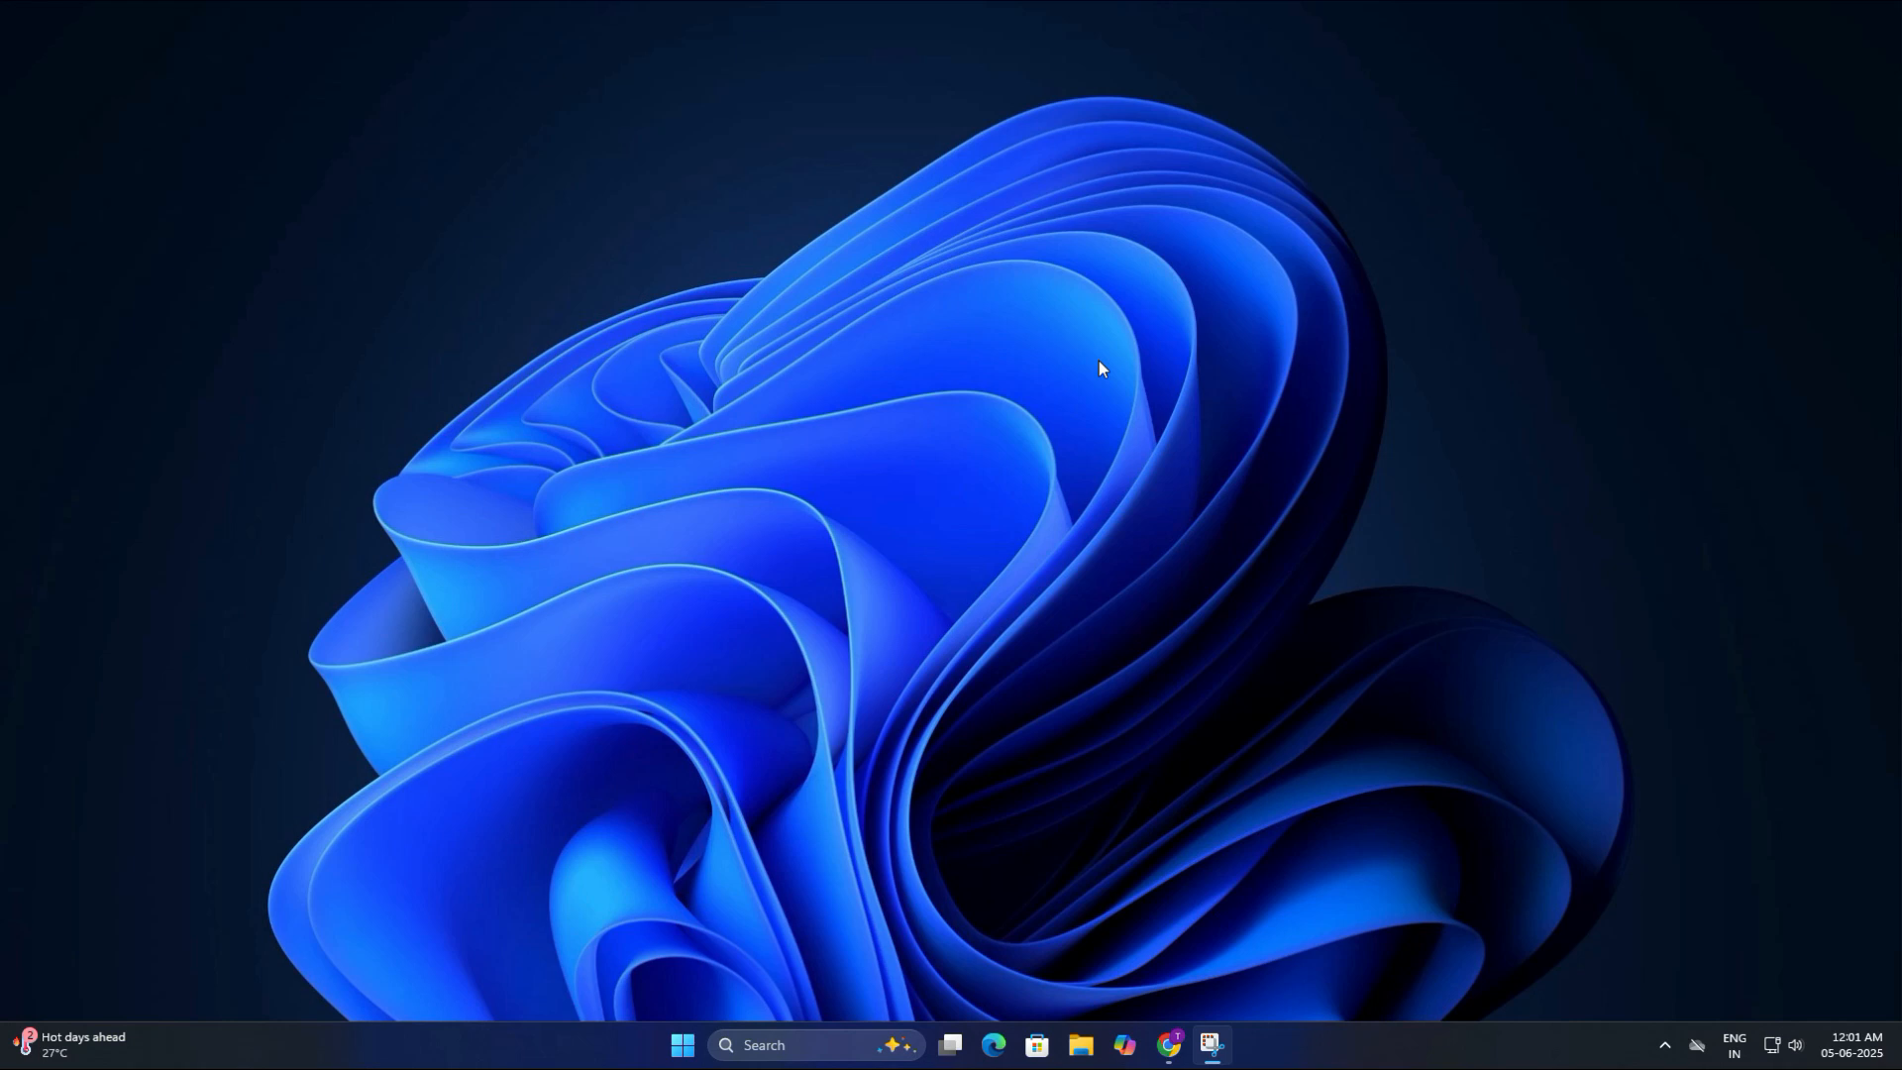
- Find and open the About Windows dialog, centre it on the screen to check the installed Windows version, and close it
{"action": "left_click", "coordinate": [782, 1040]}
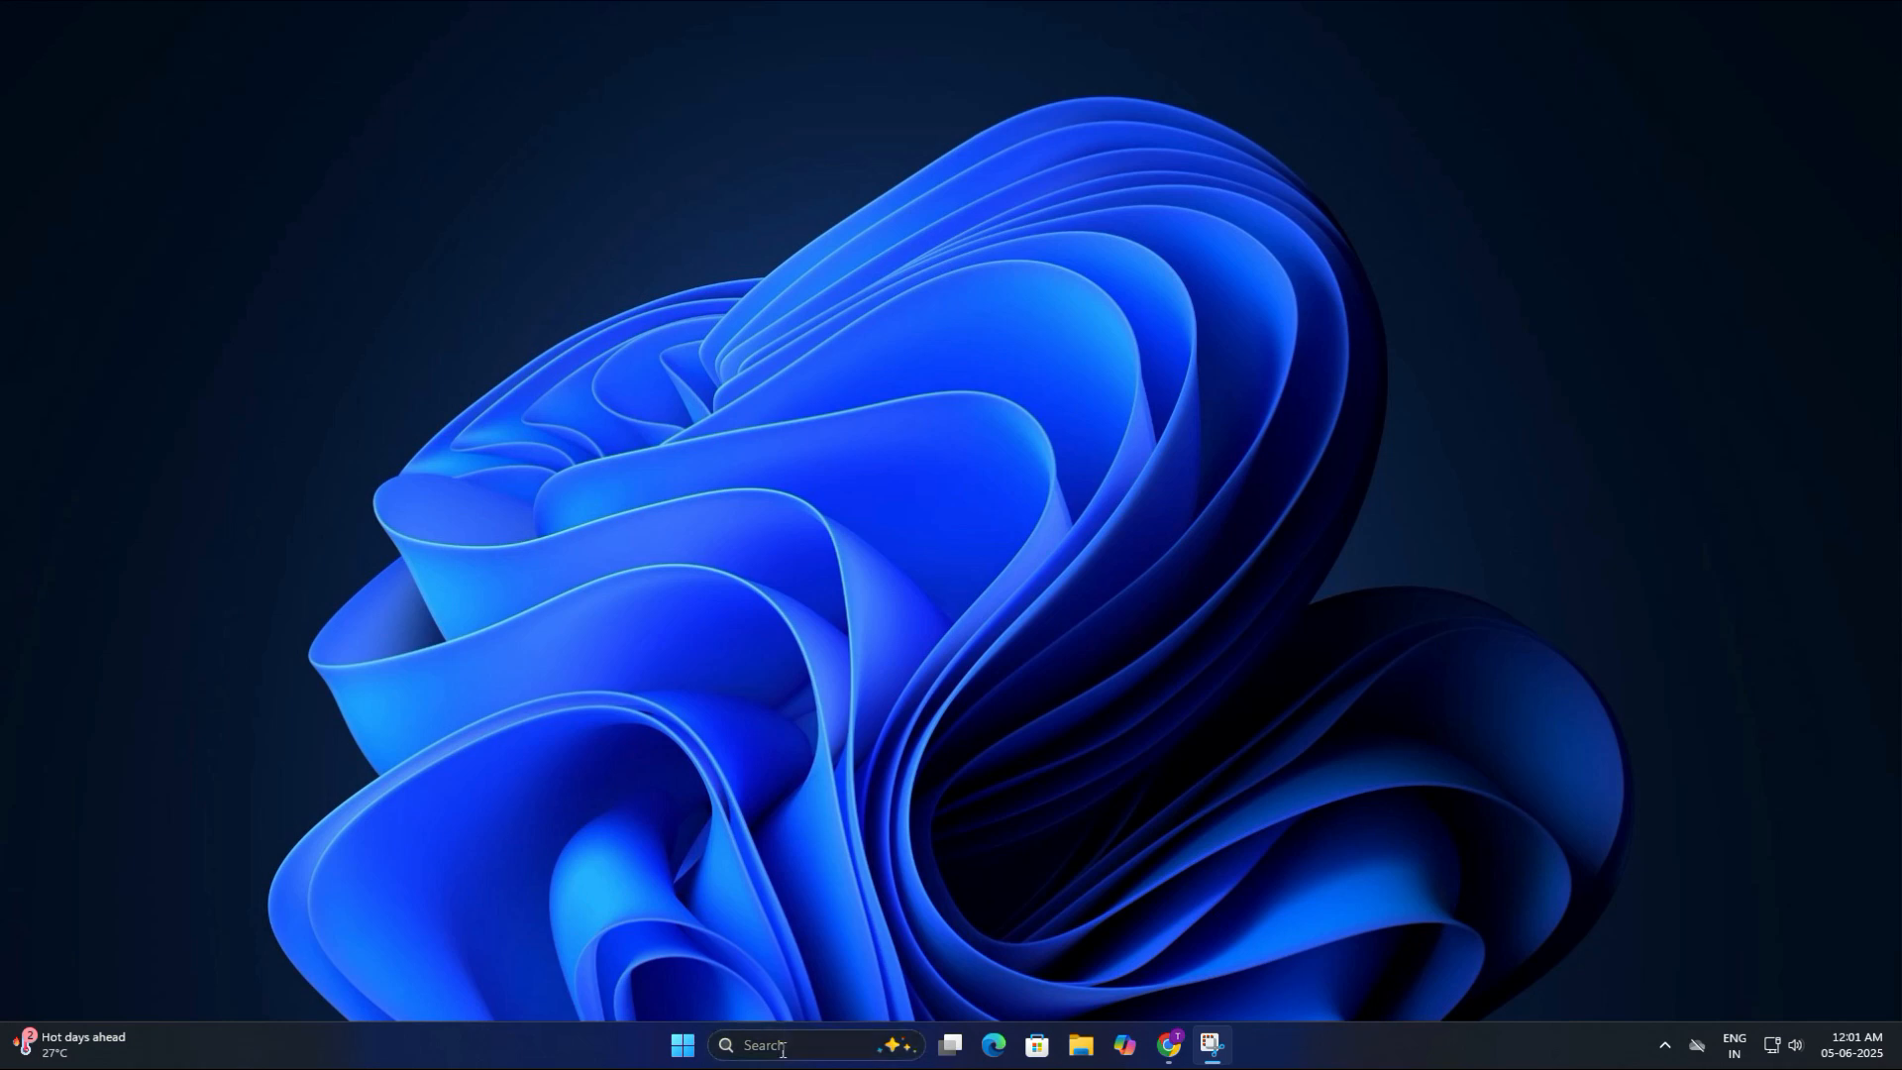
{"action": "type", "text": "winversion"}
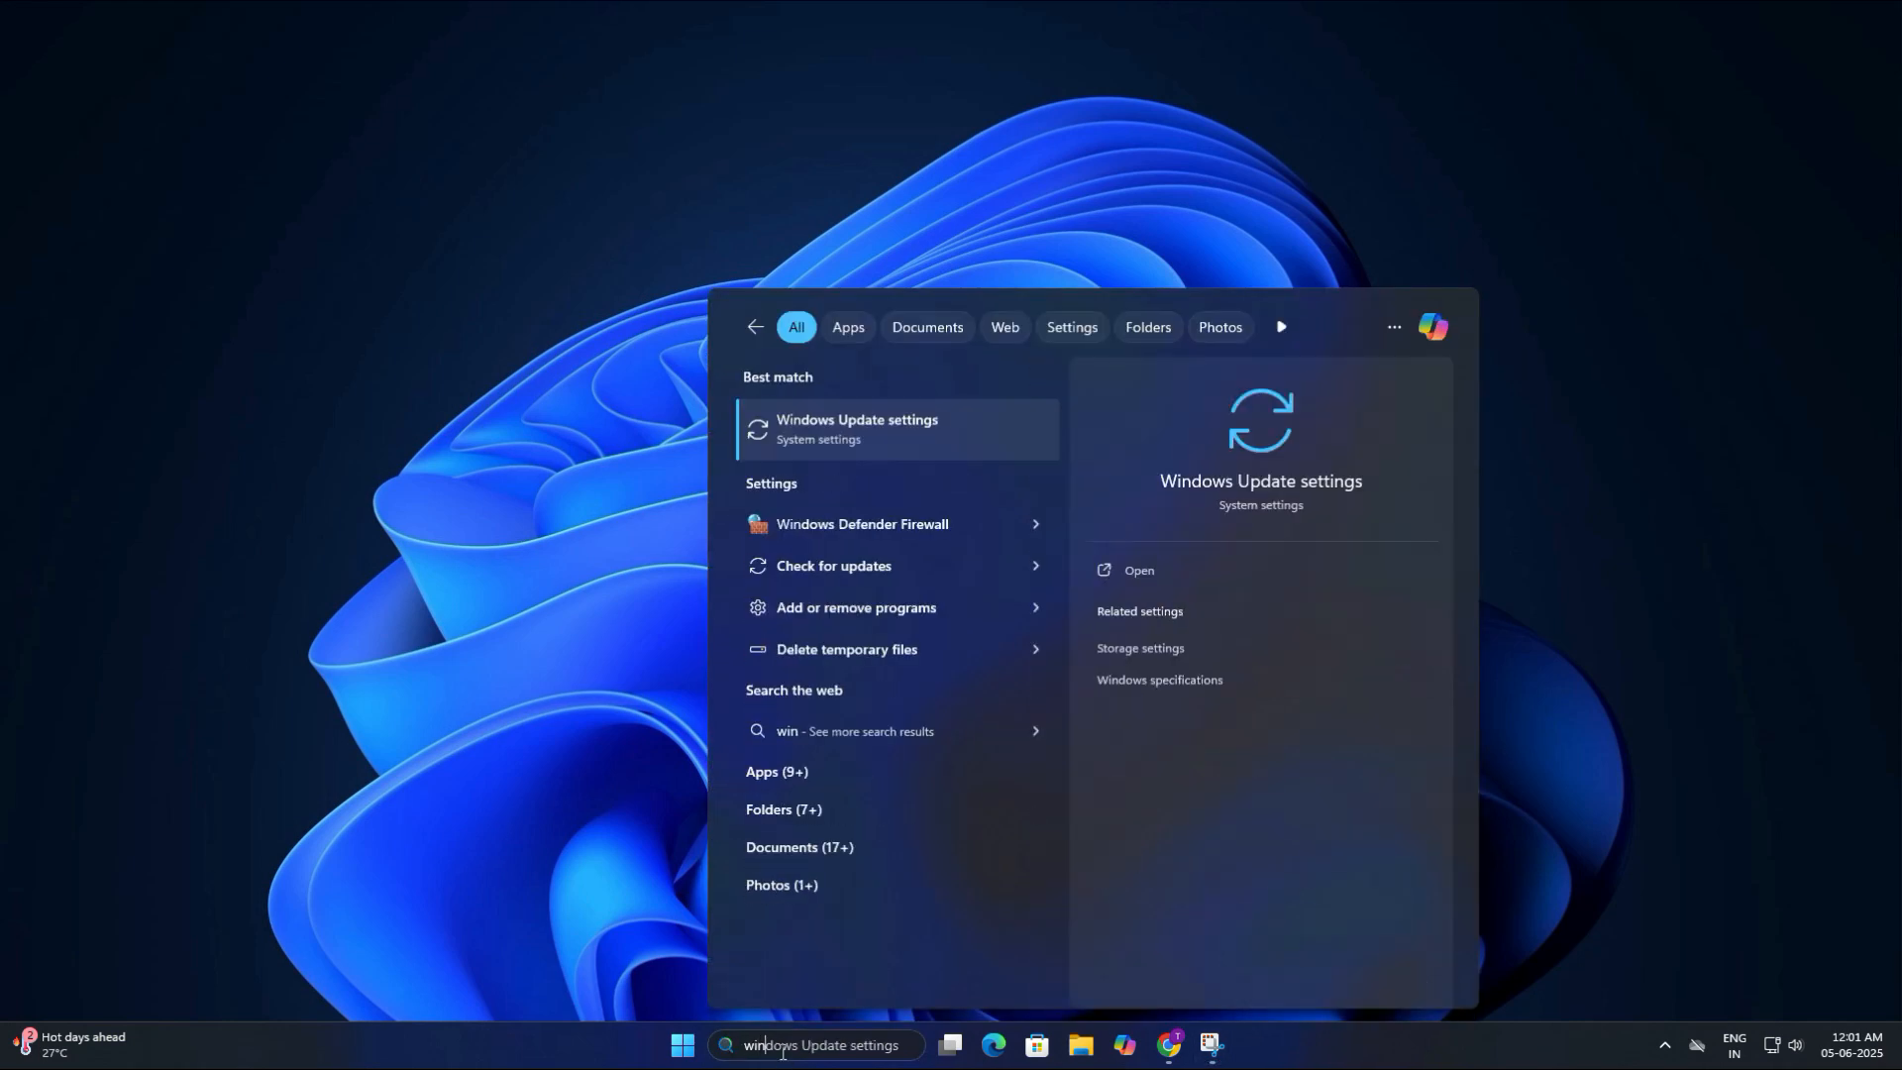
{"action": "key", "text": "Return"}
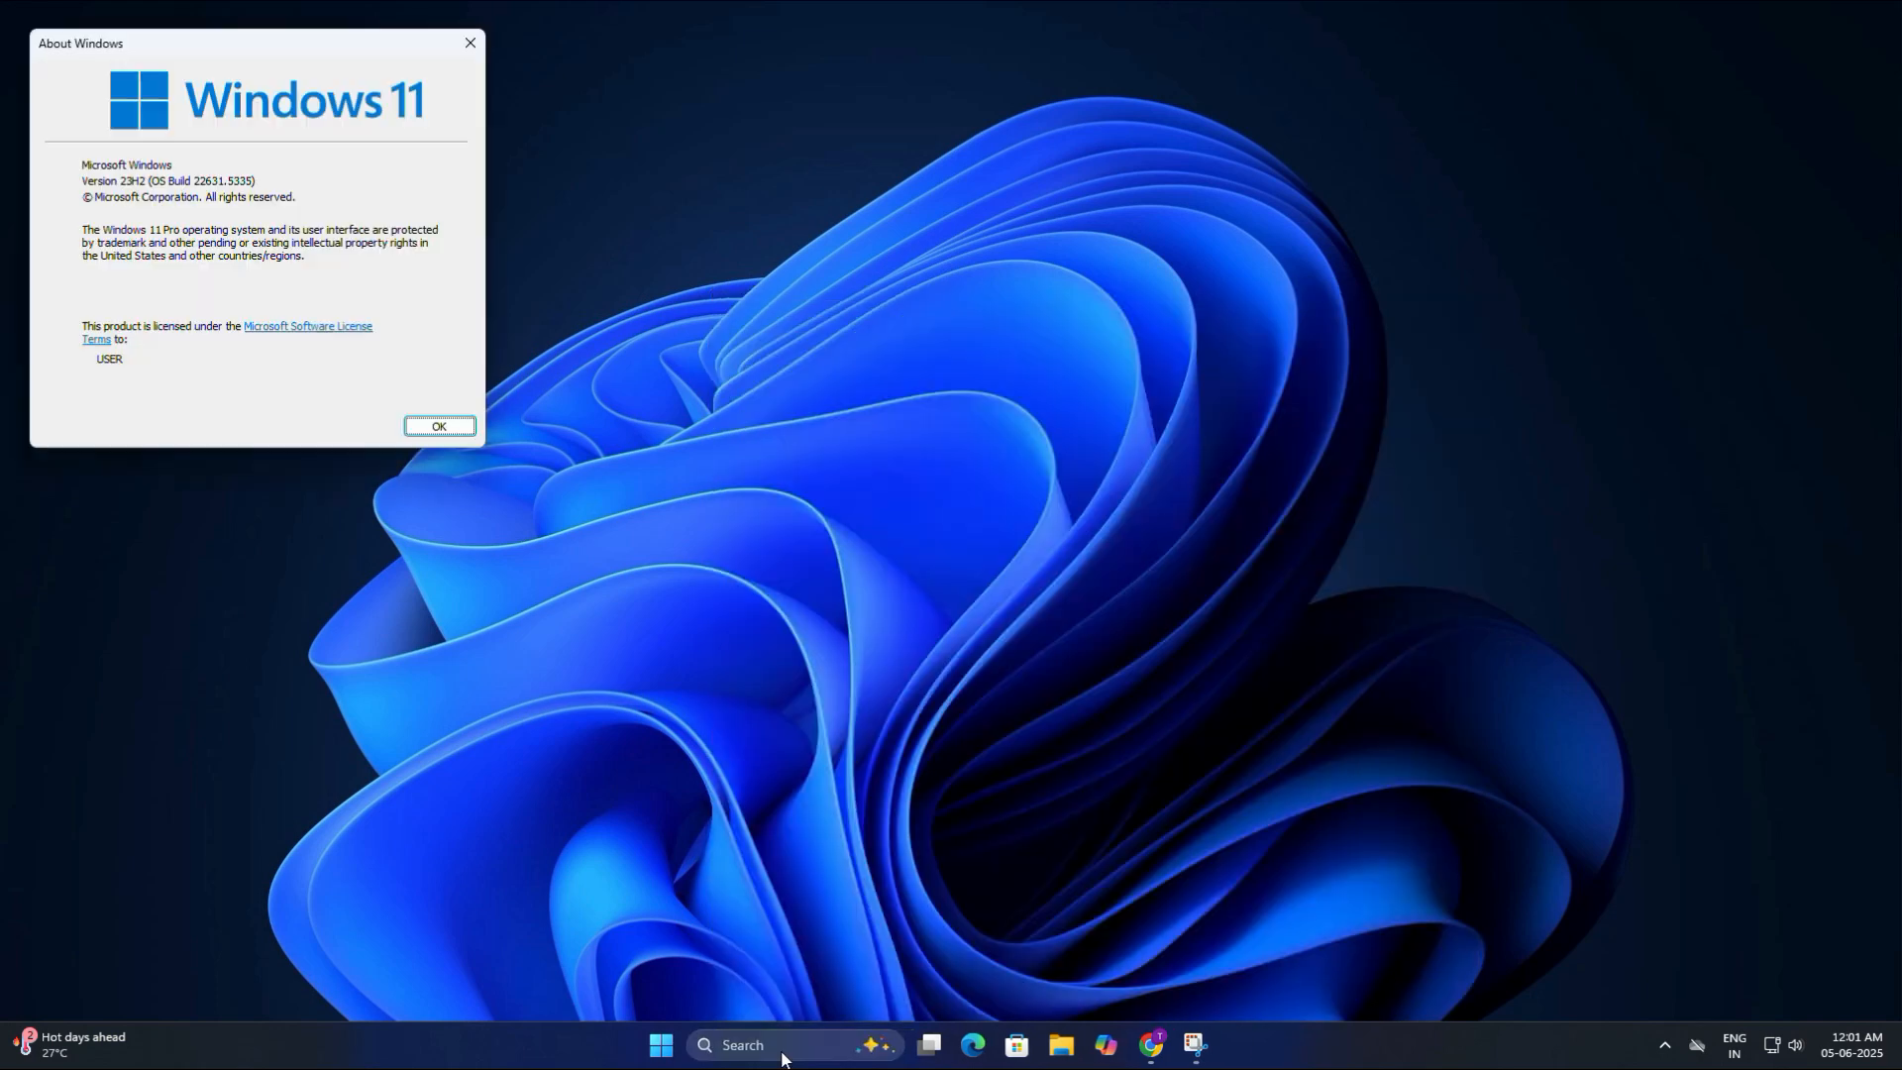
{"action": "left_click_drag", "start_coordinate": [364, 32], "coordinate": [1036, 236]}
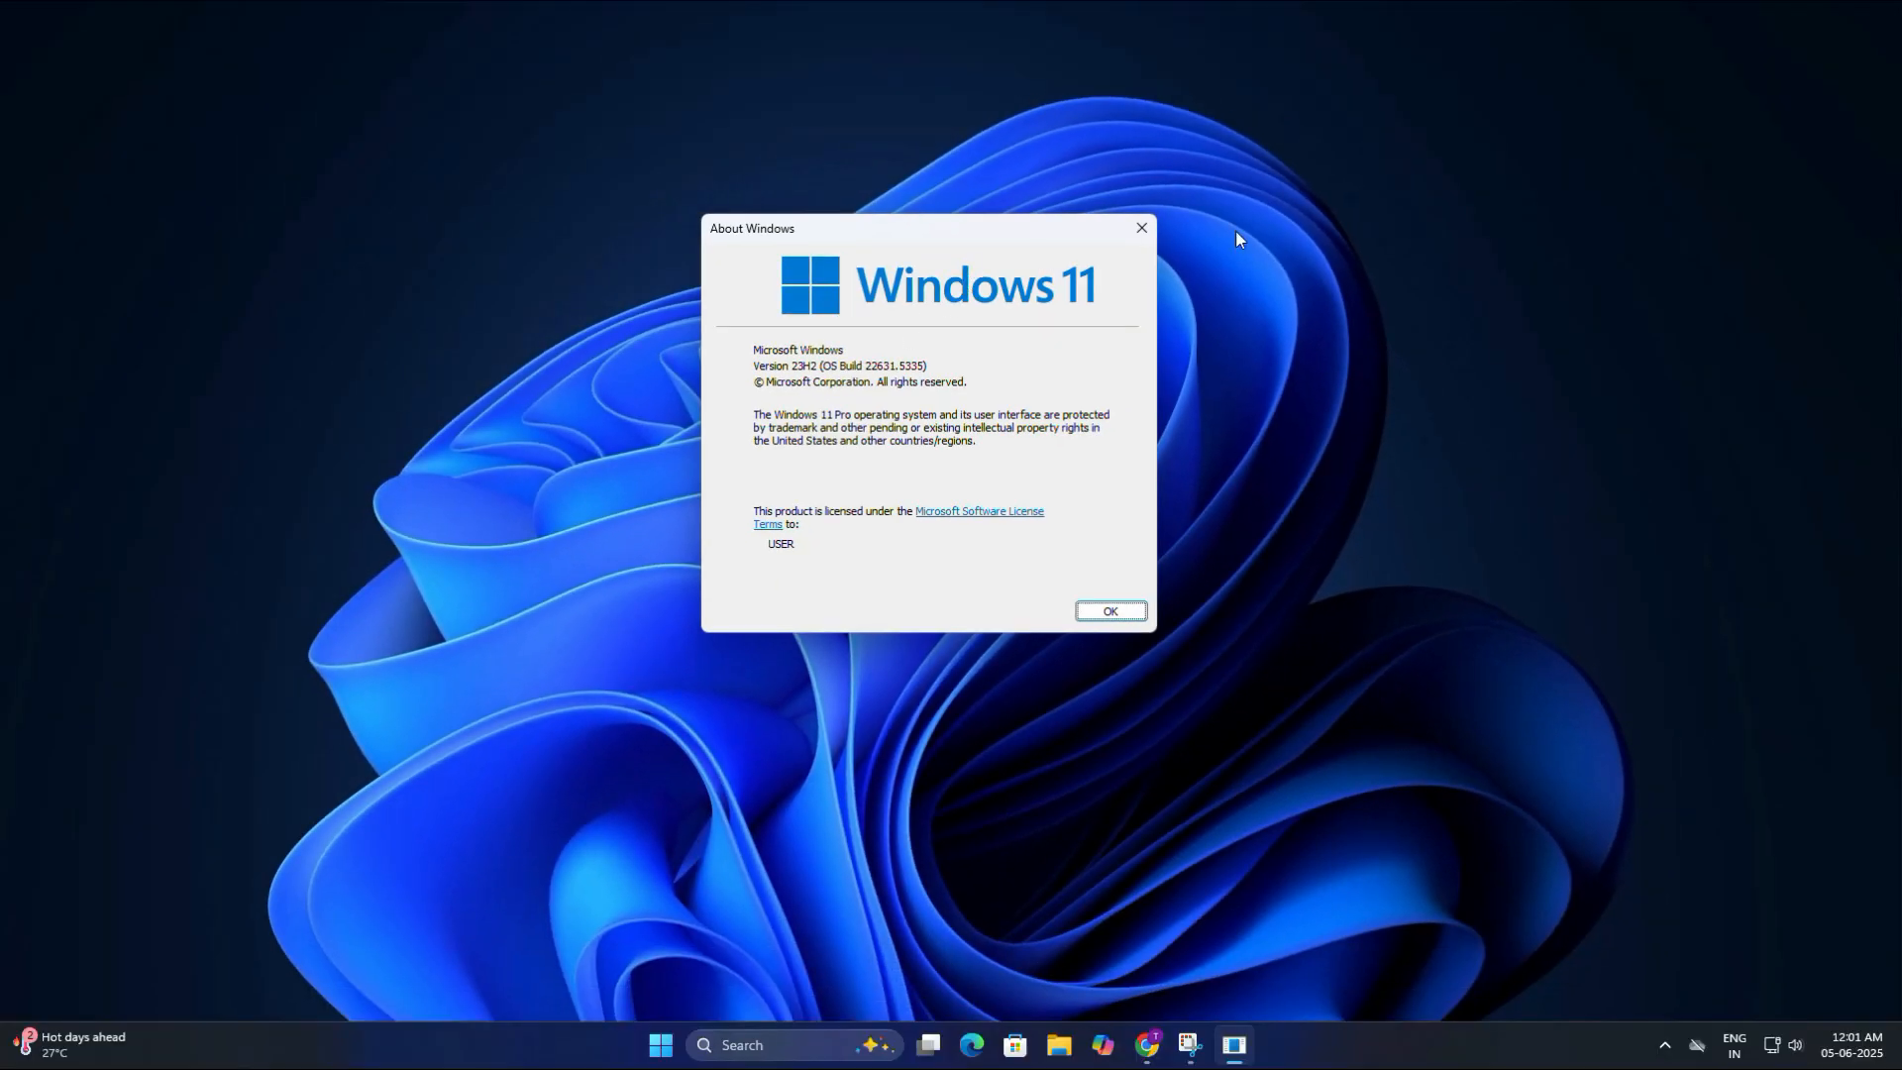
{"action": "left_click", "coordinate": [1143, 230]}
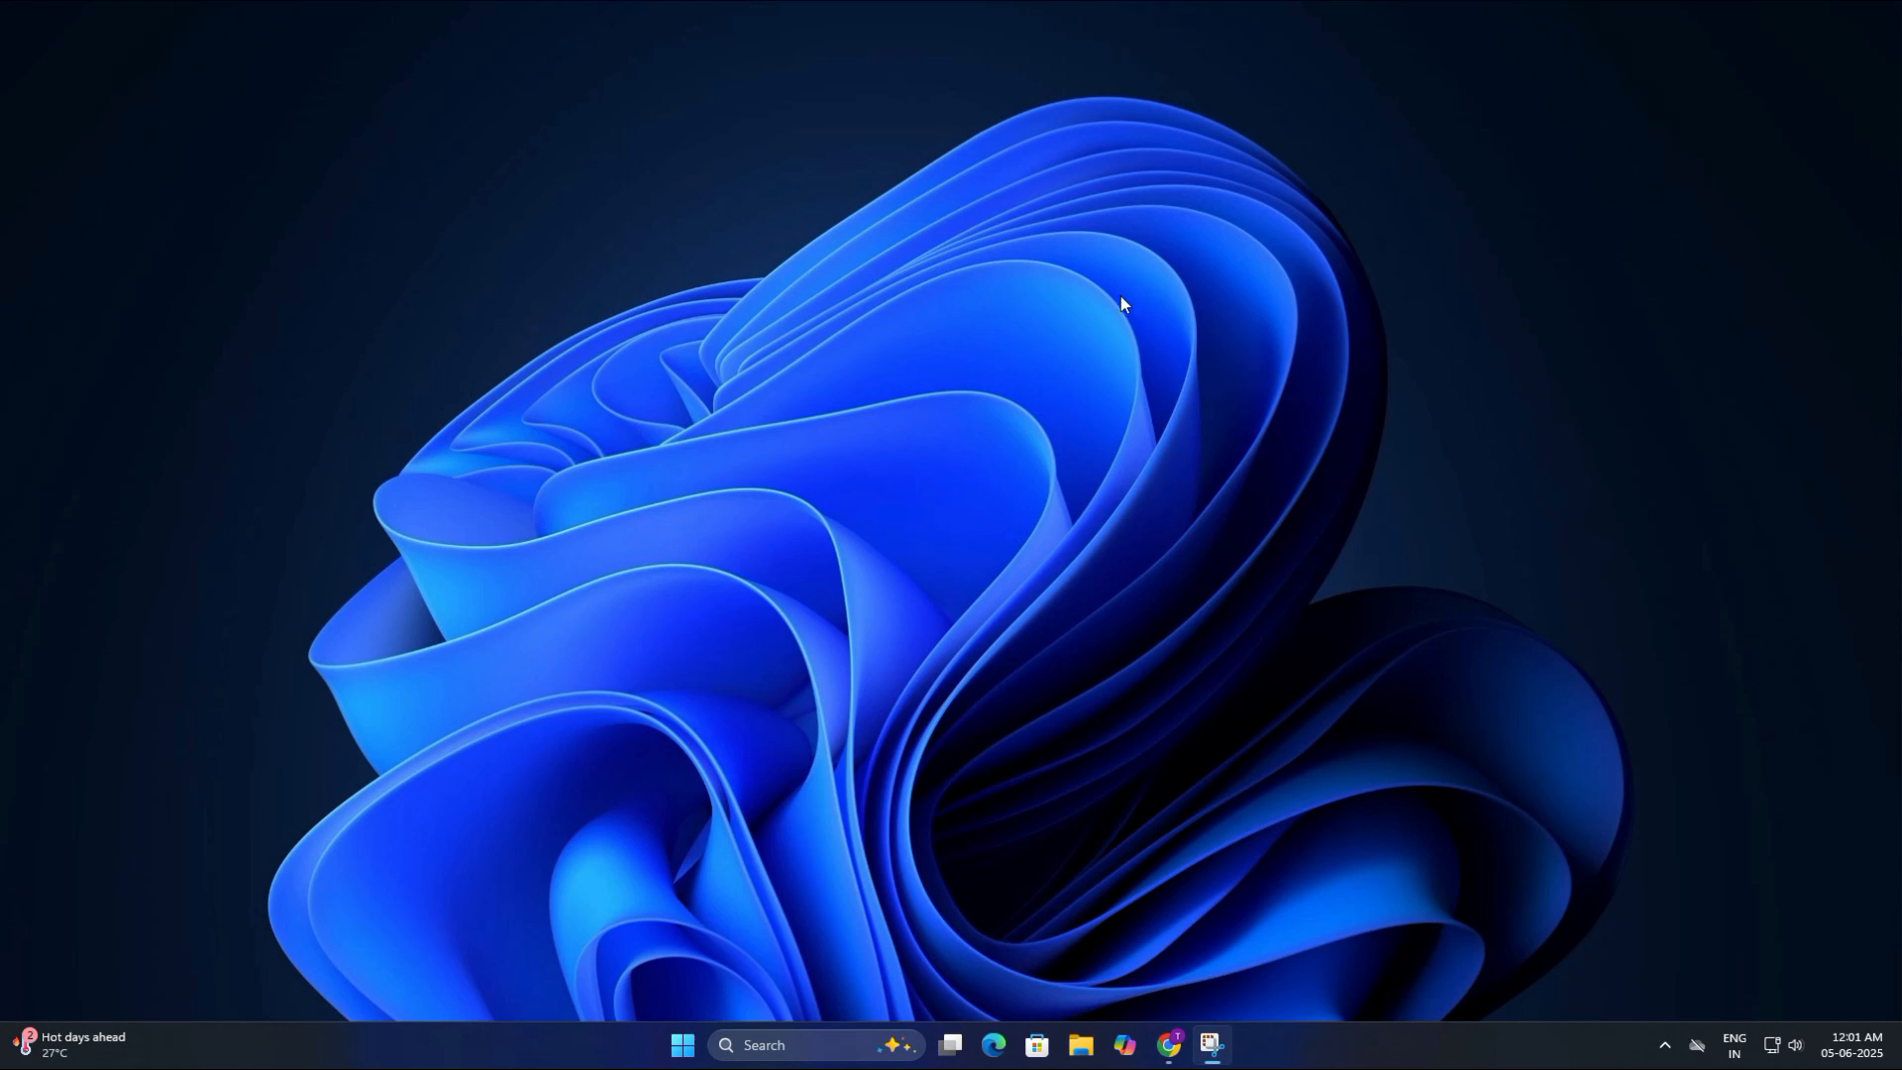
{"action": "left_click", "coordinate": [682, 1045]}
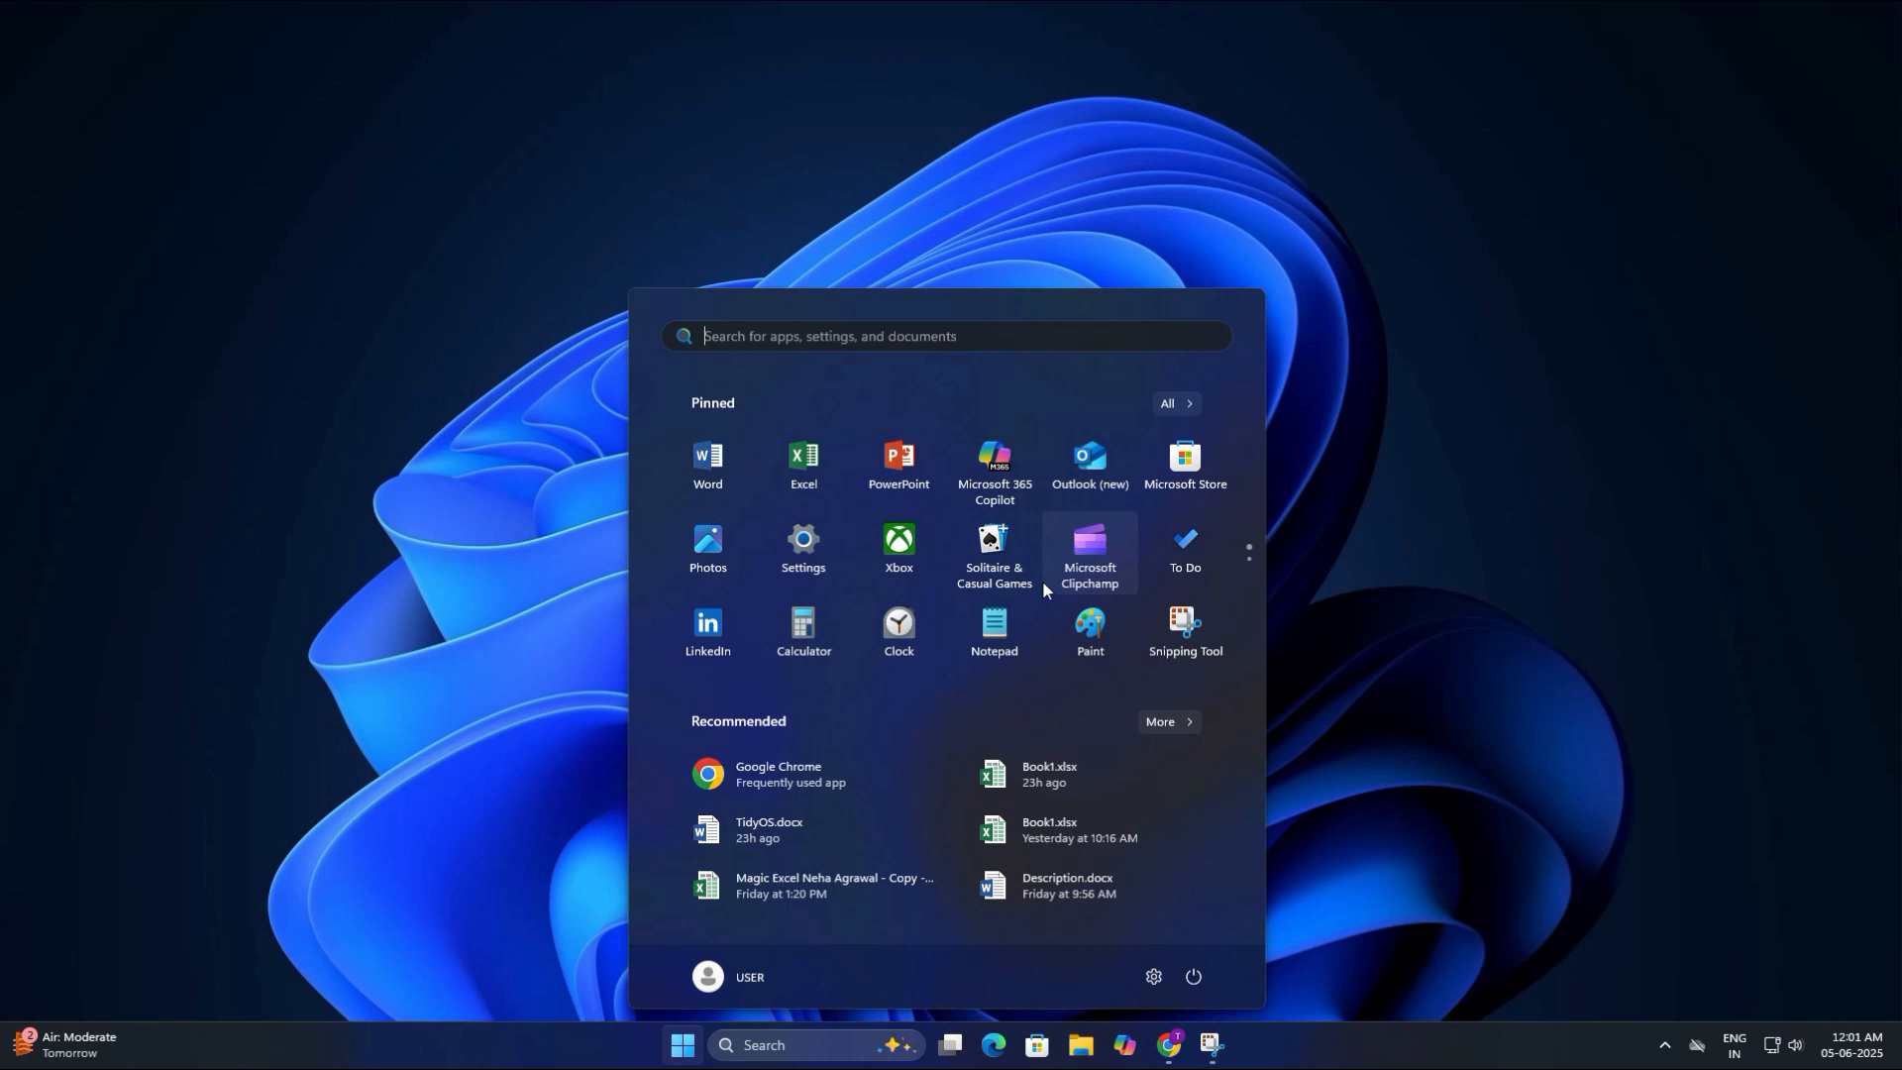
{"action": "left_click", "coordinate": [1380, 543]}
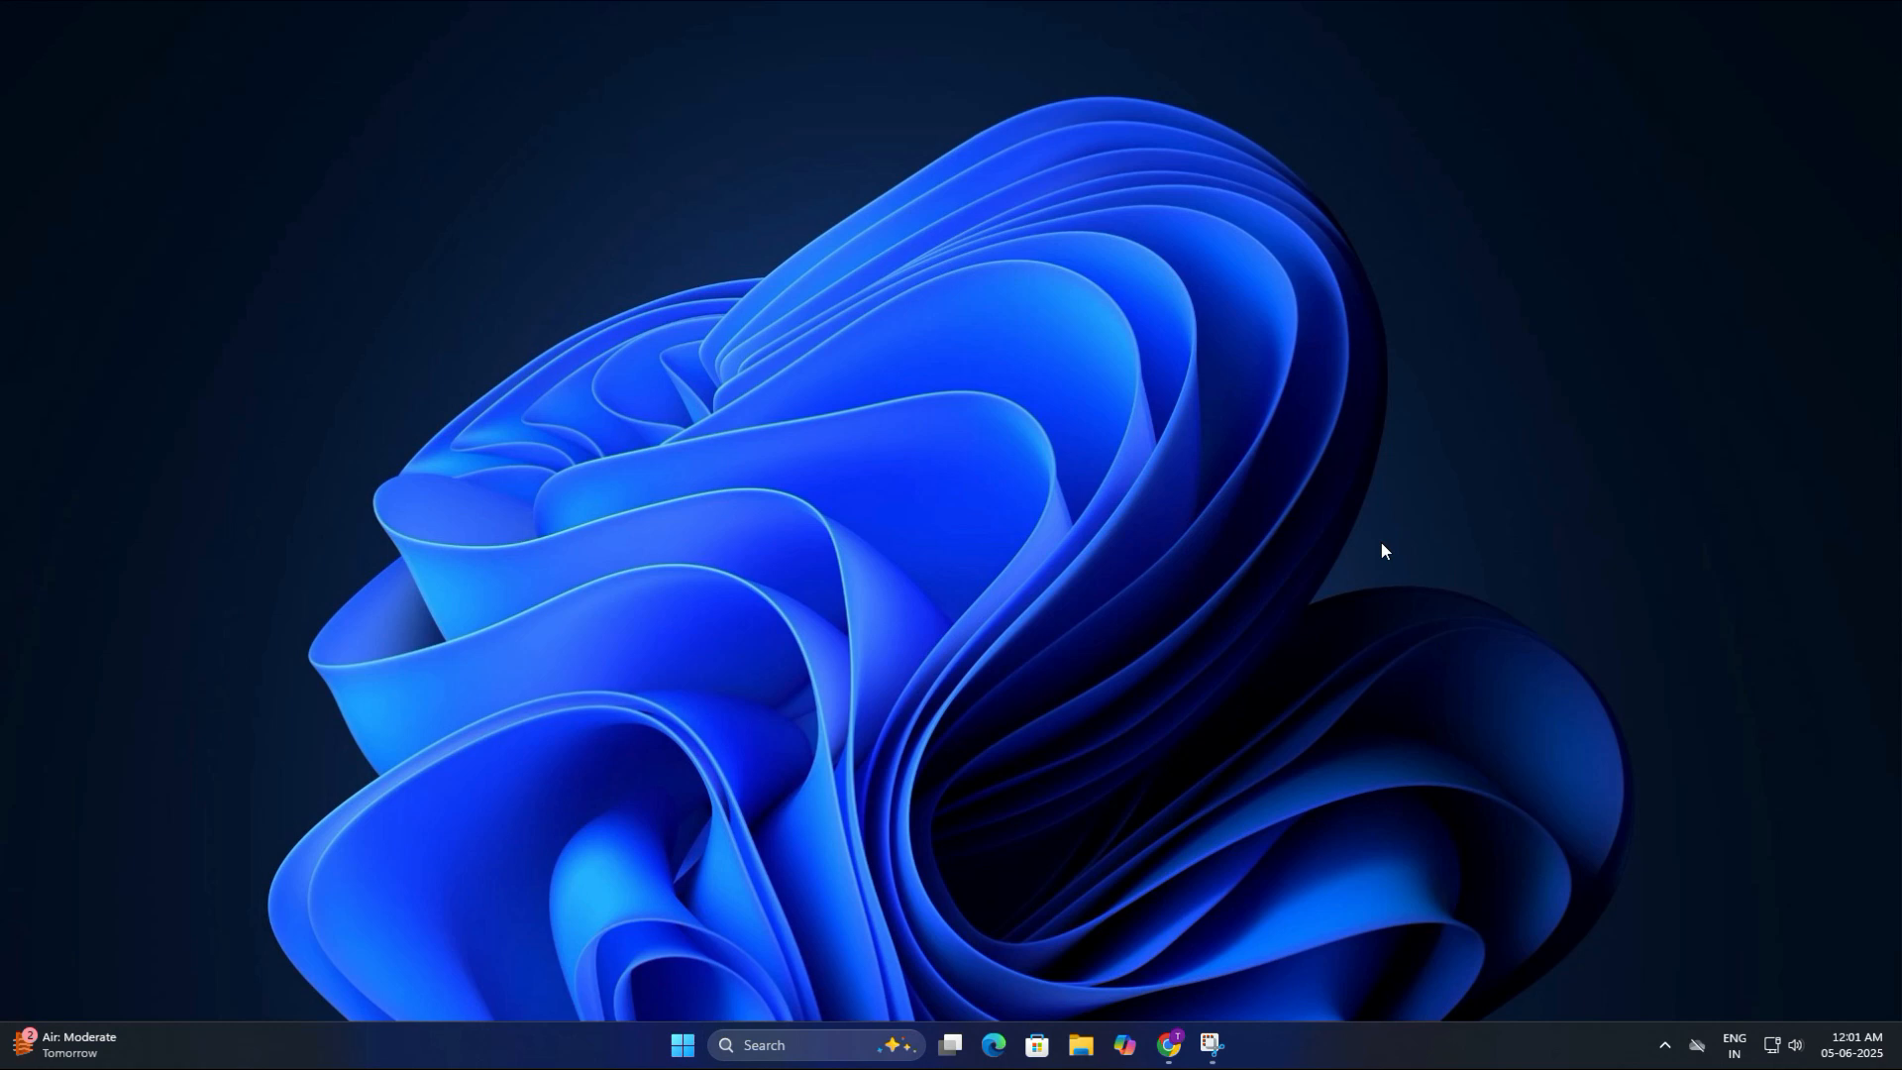
- Open Task Manager, examine the CPU performance and number of running processes, and close it
{"action": "right_click", "coordinate": [1291, 1058]}
{"action": "left_click", "coordinate": [1337, 963]}
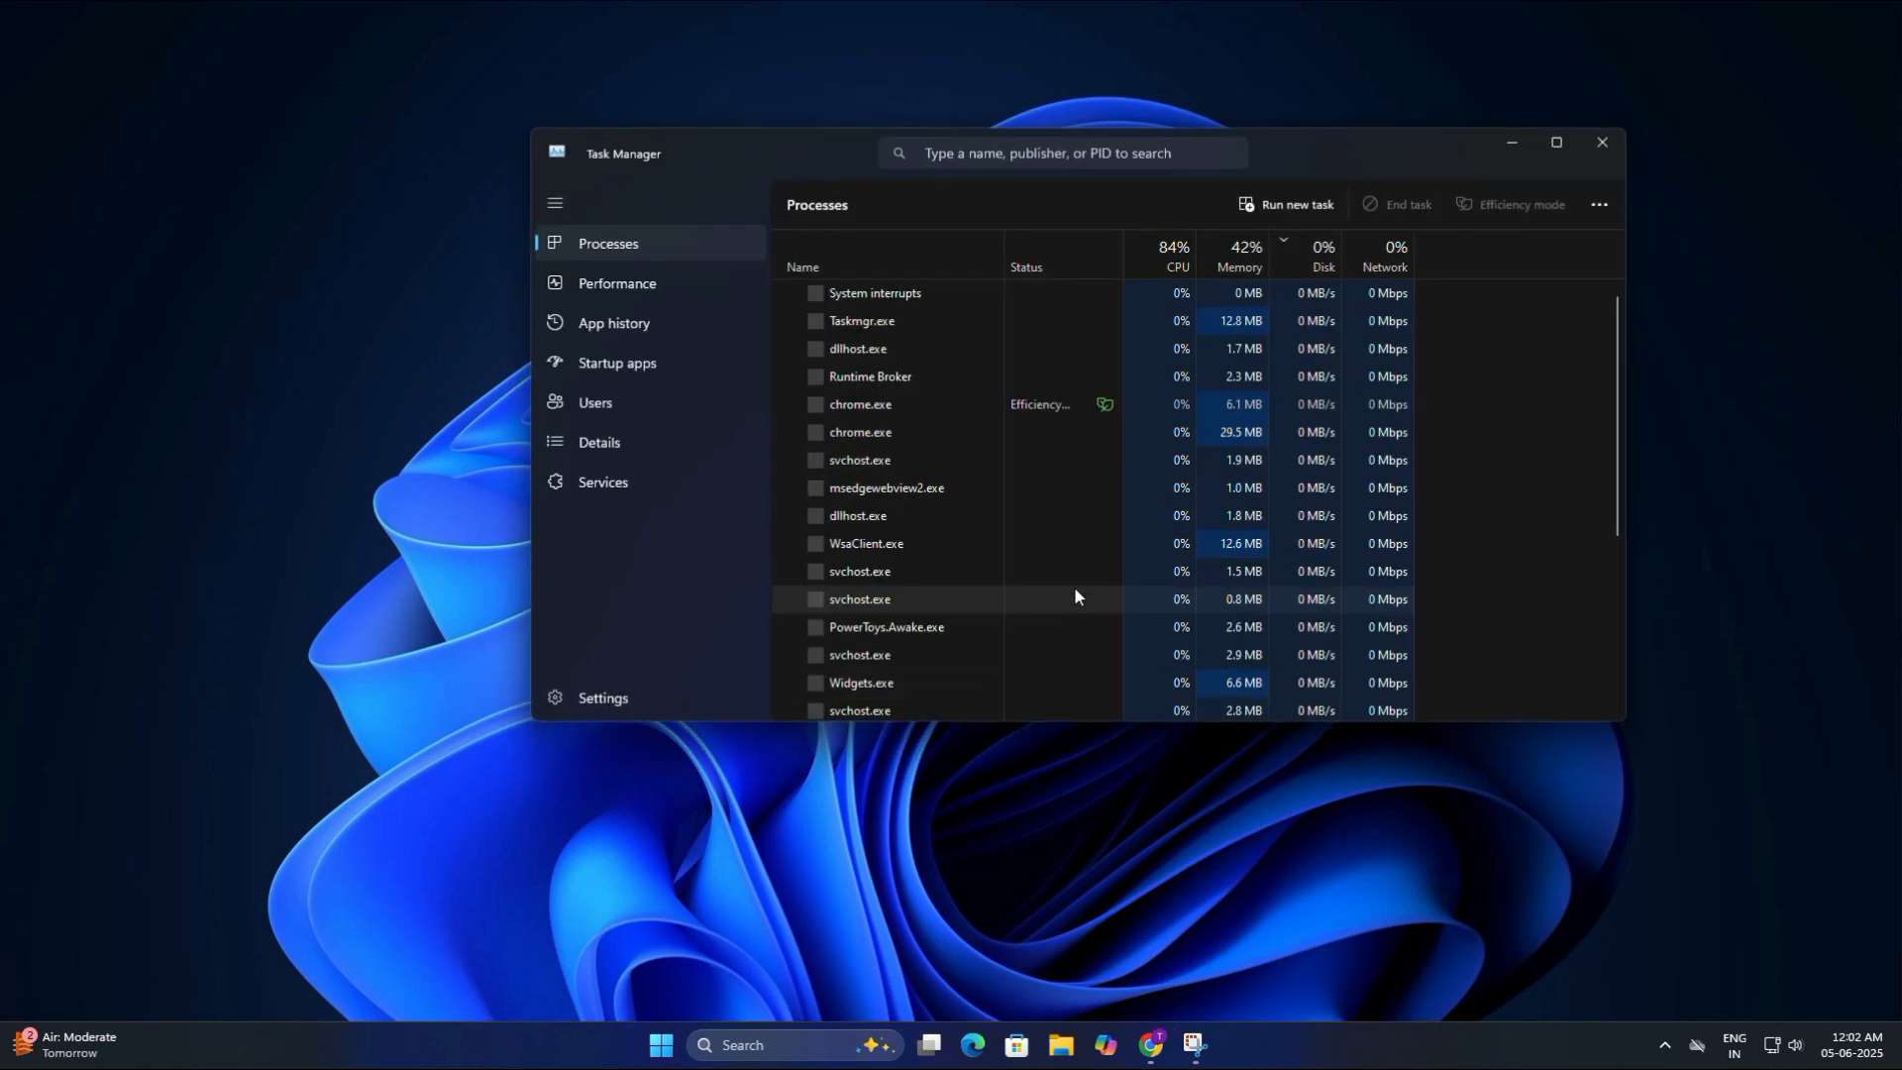
{"action": "left_click", "coordinate": [631, 287]}
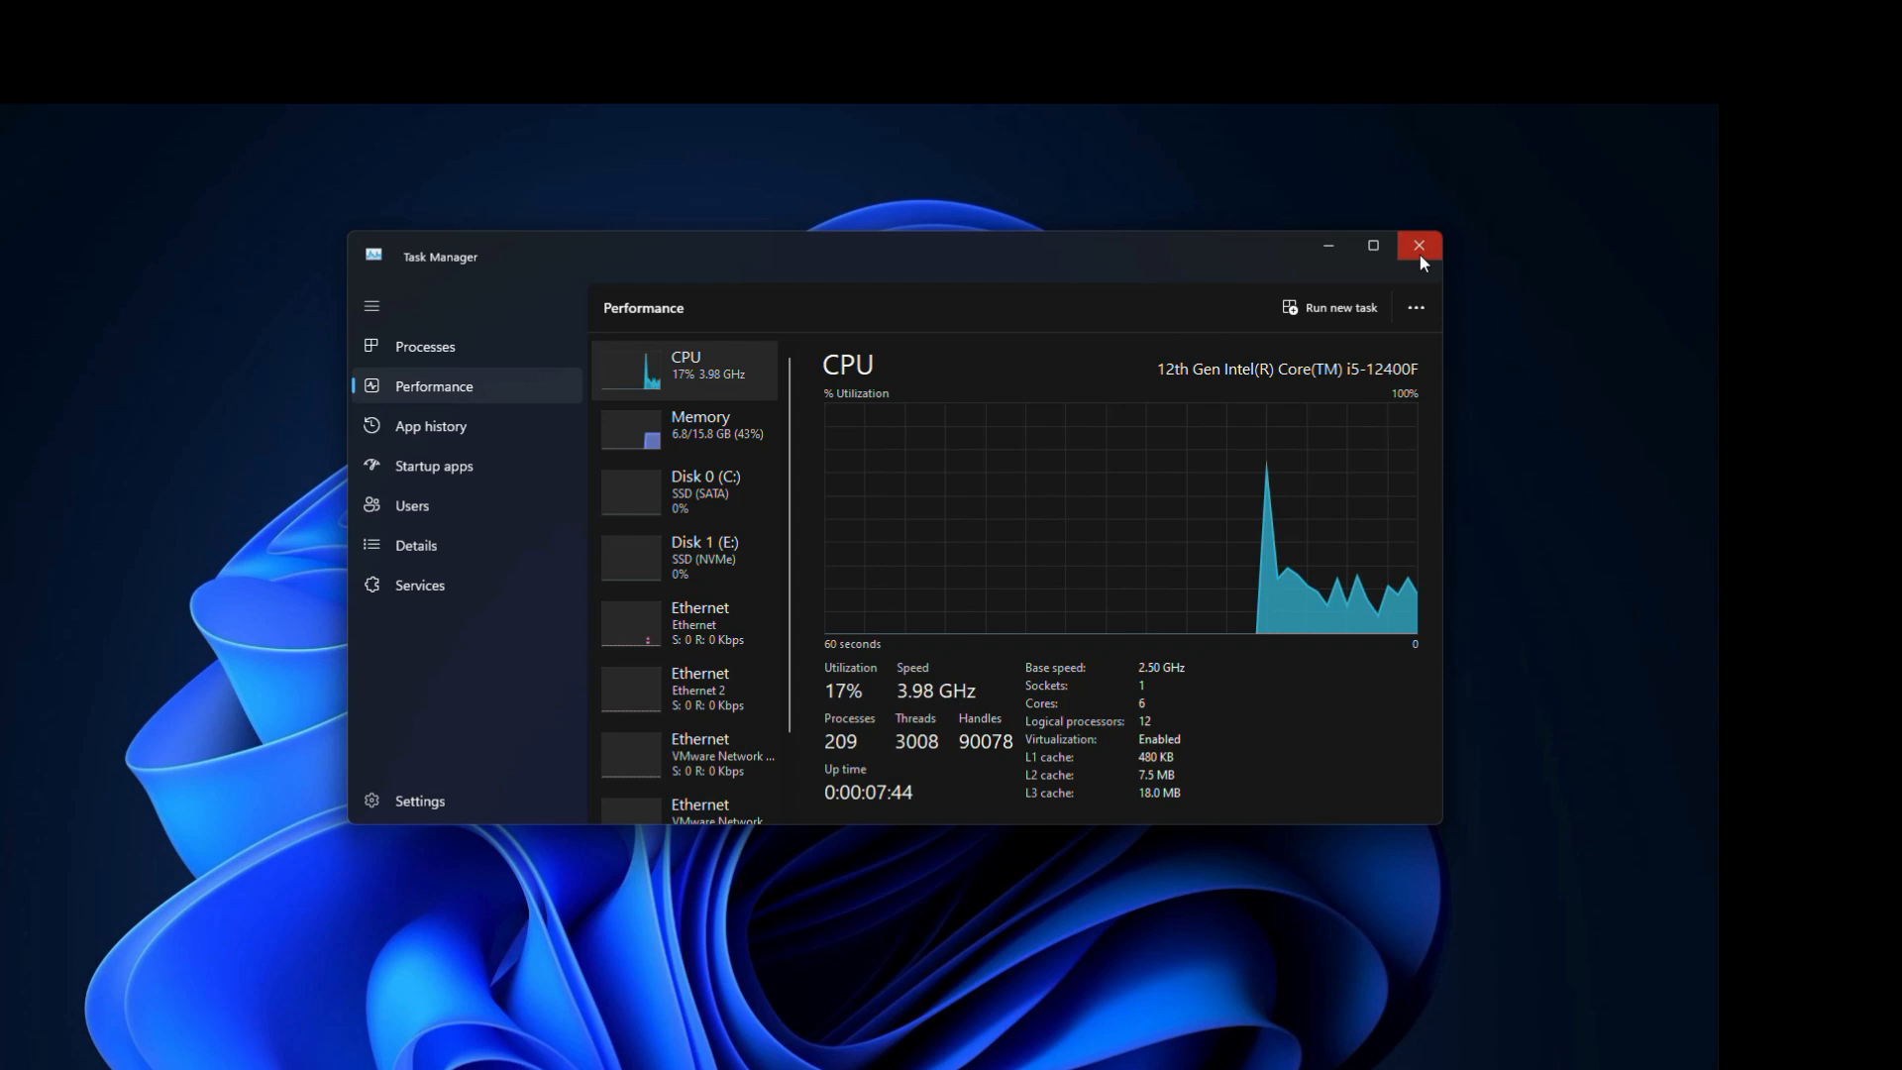
{"action": "left_click", "coordinate": [1419, 253]}
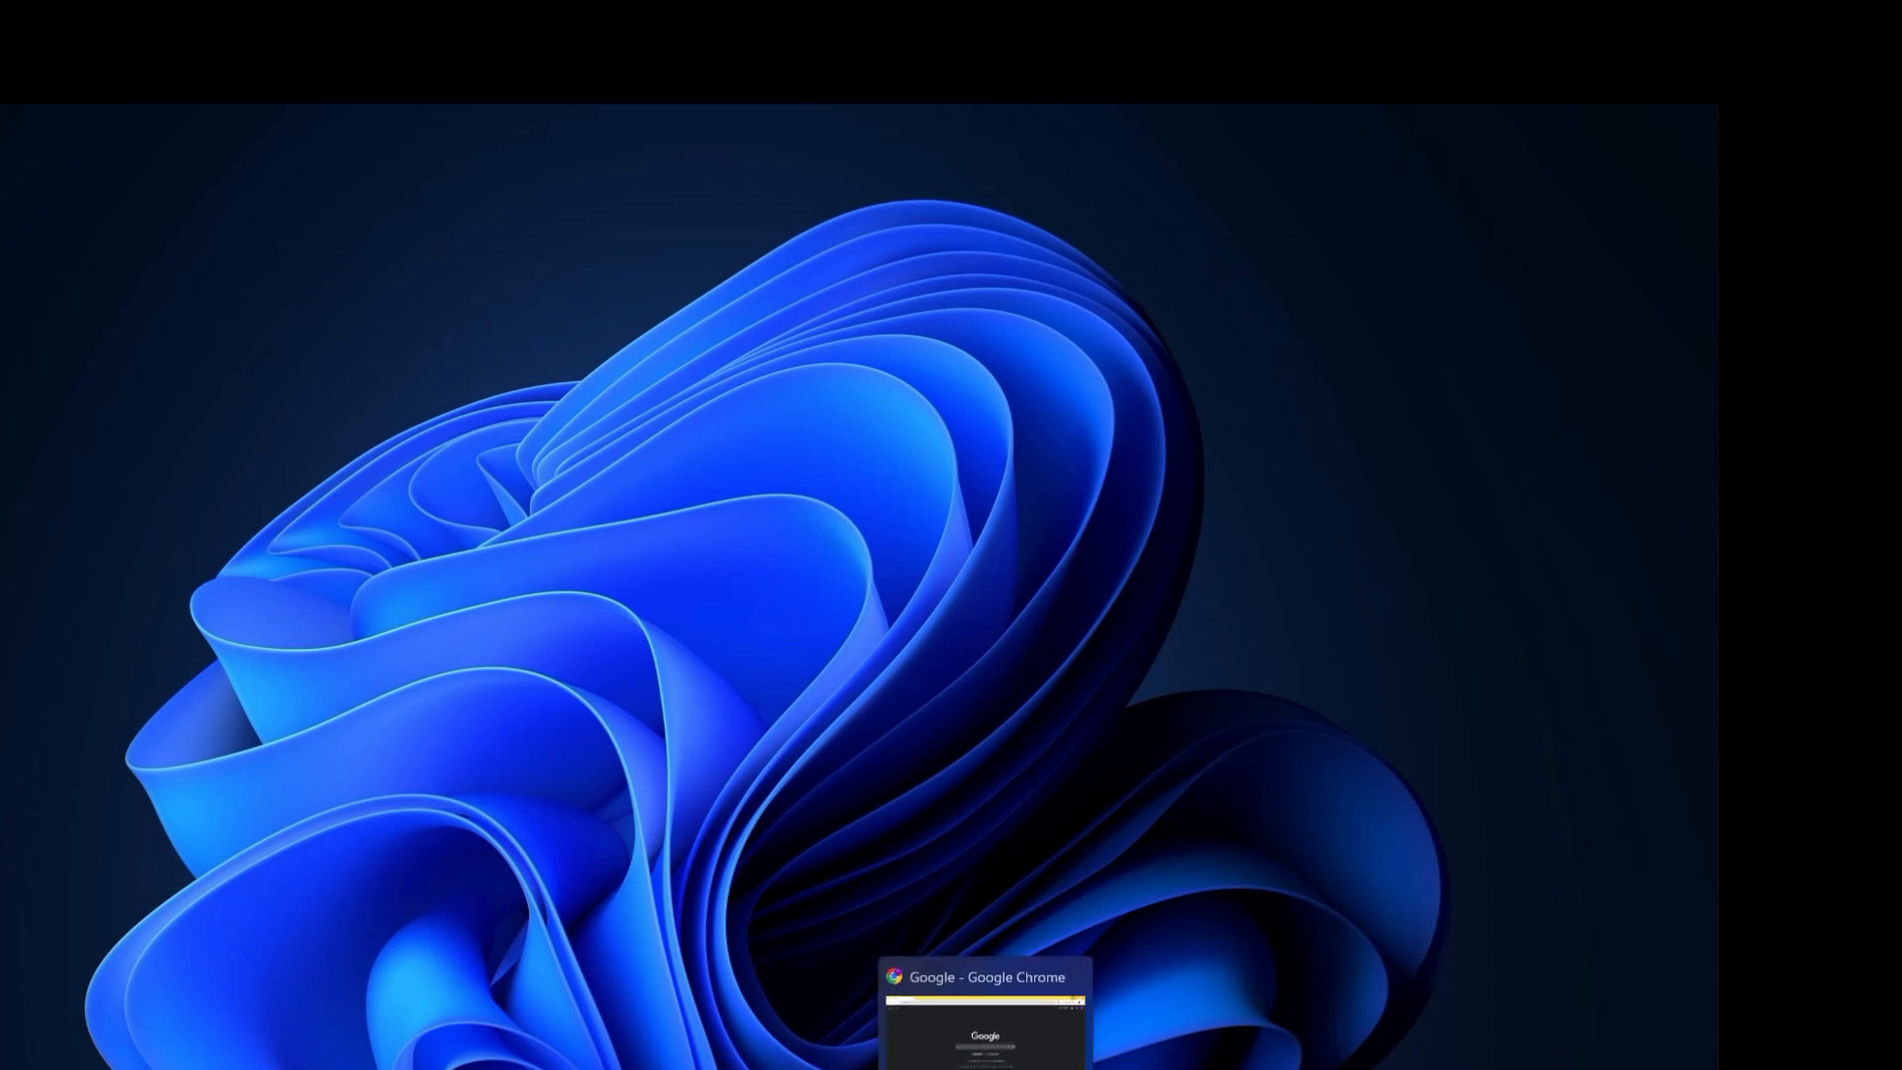
- Switch to Chrome, search Google for "Tidyos github" and open the builtbybel/TidyOS repository
{"action": "left_click", "coordinate": [1169, 1045]}
{"action": "type", "text": "T"}
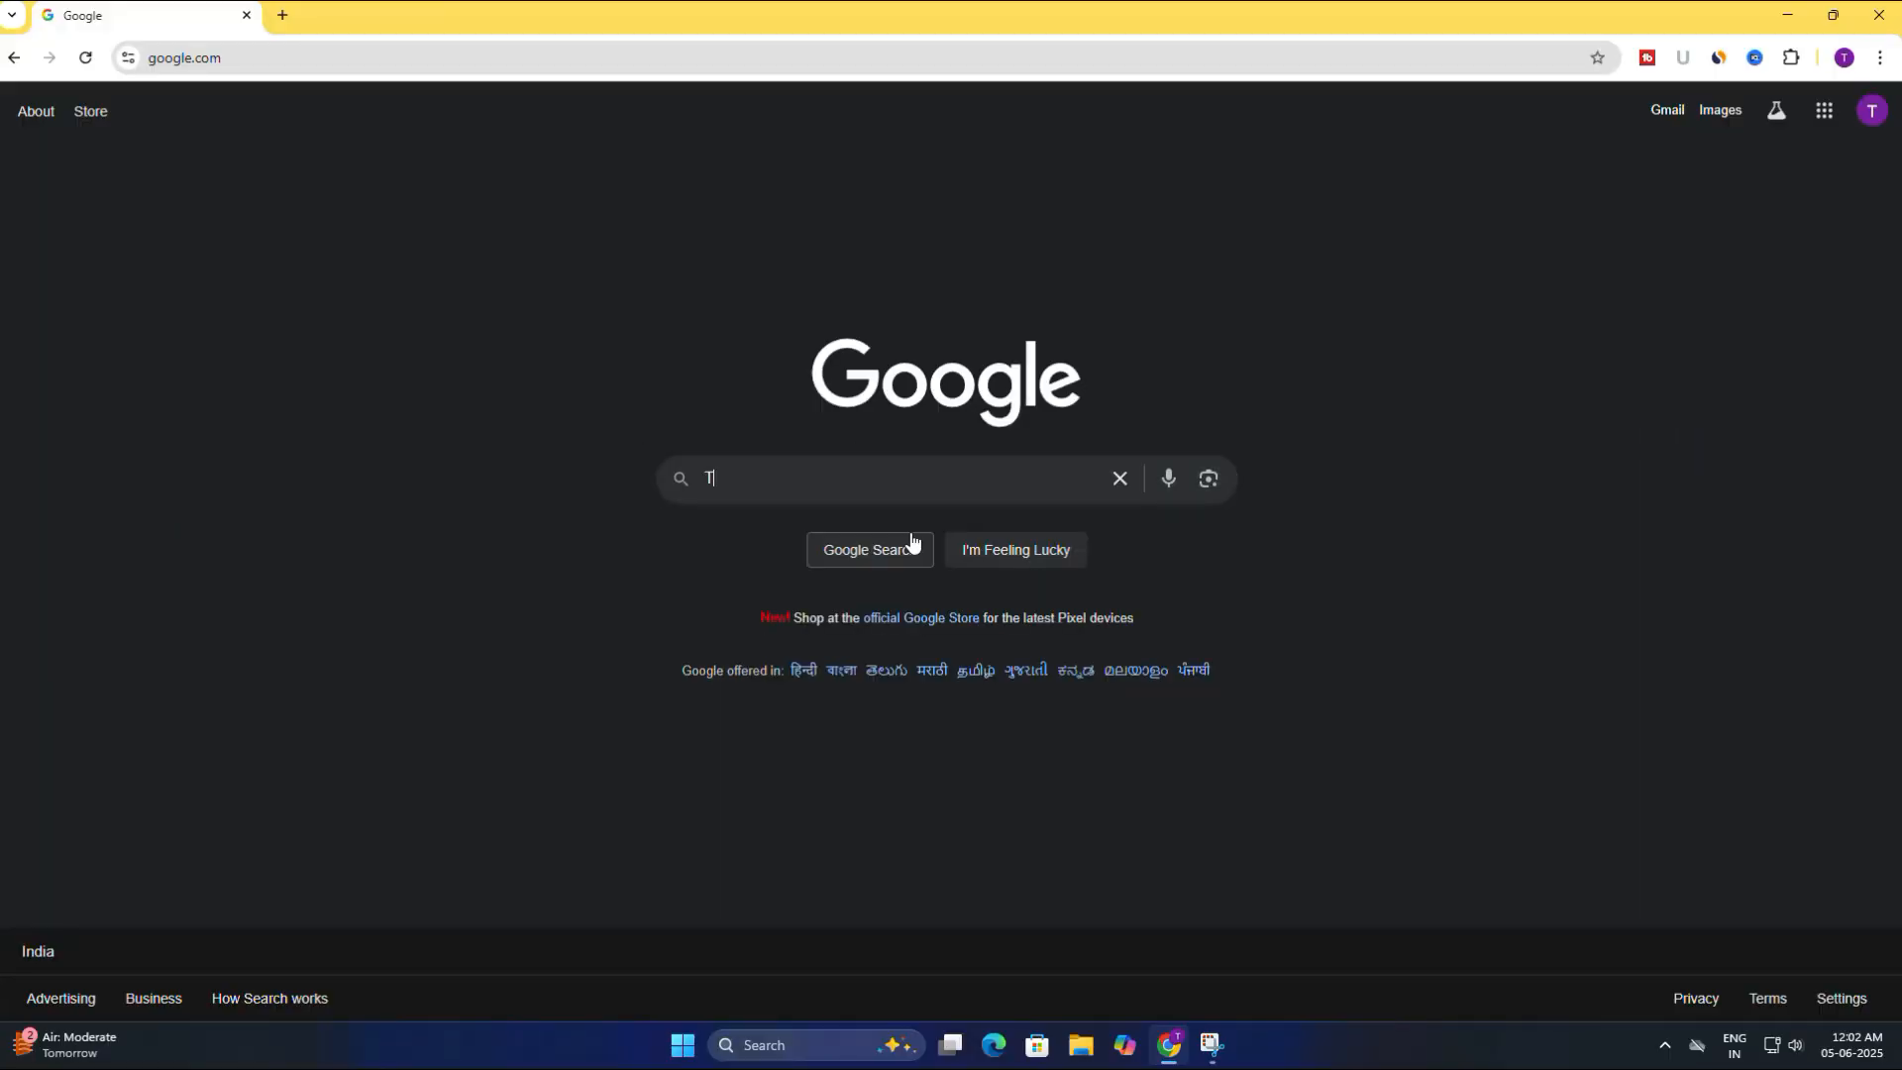
{"action": "type", "text": "i"}
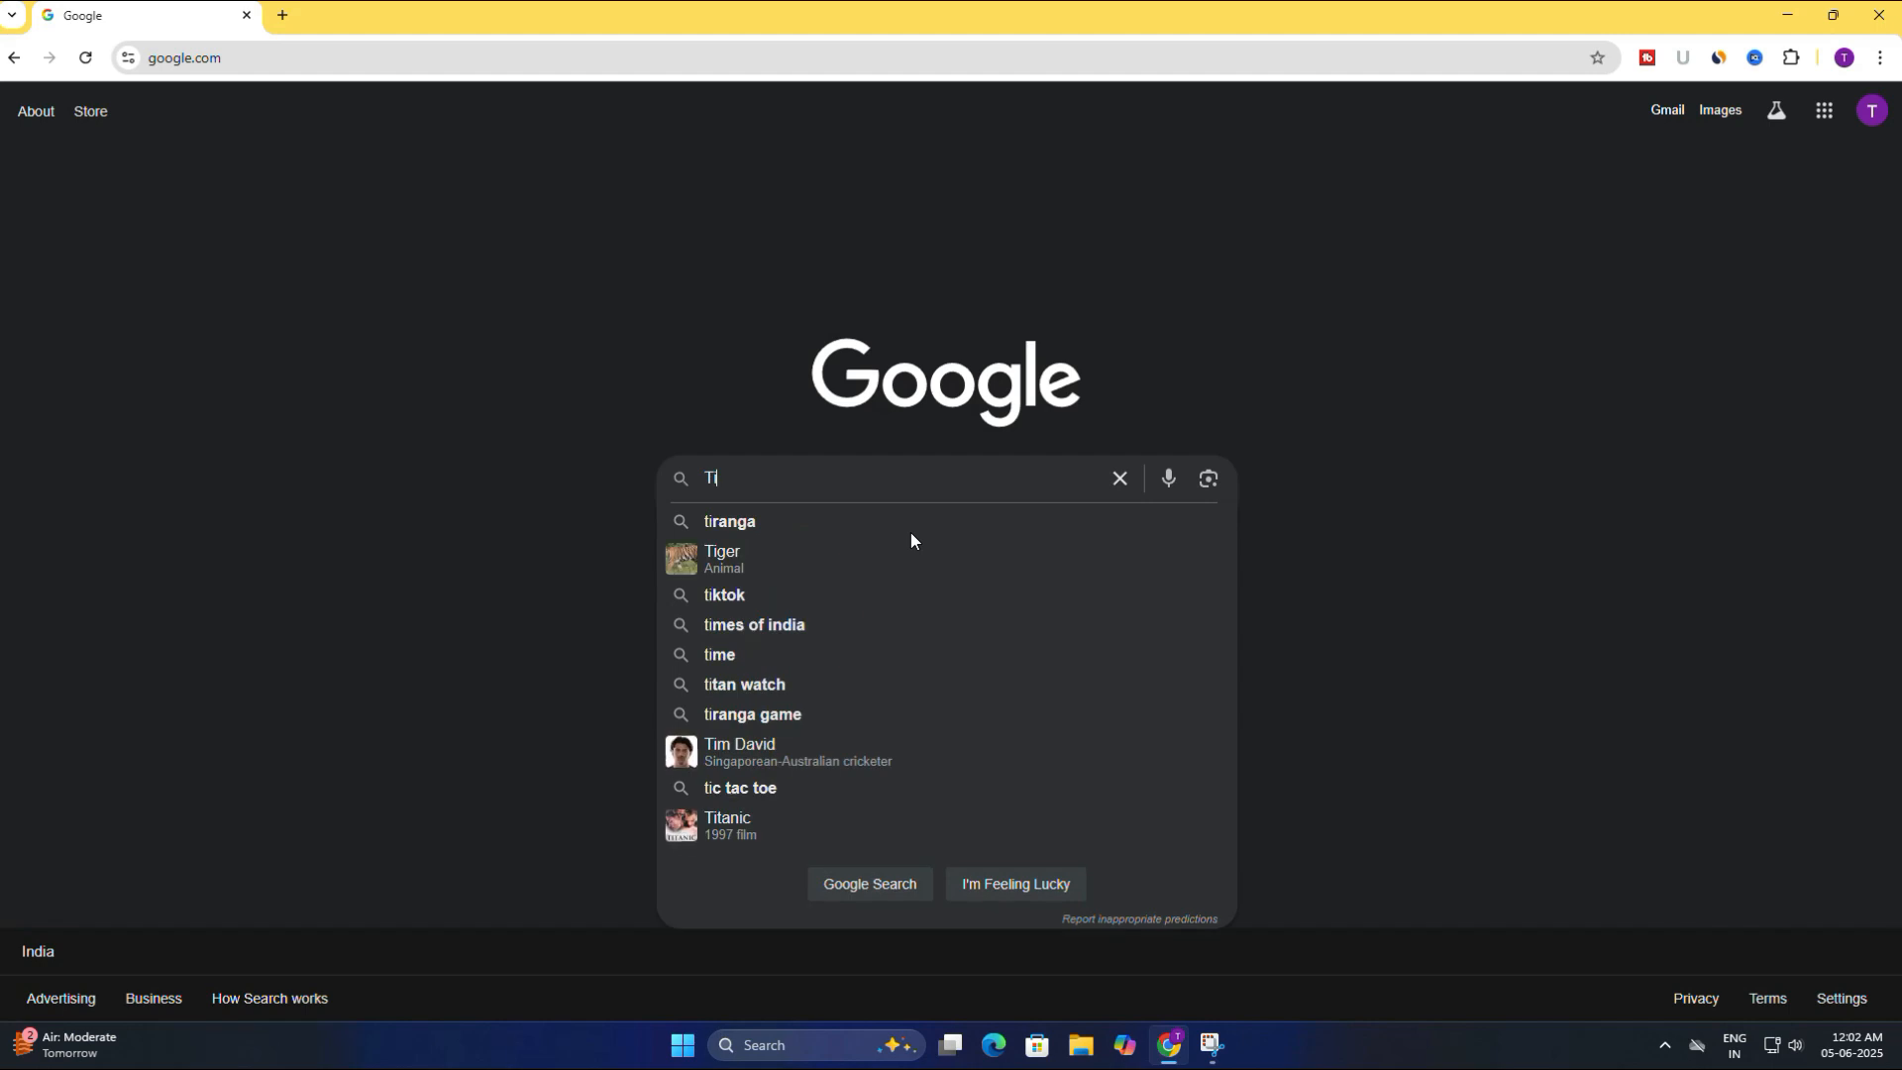
{"action": "type", "text": "dyos github"}
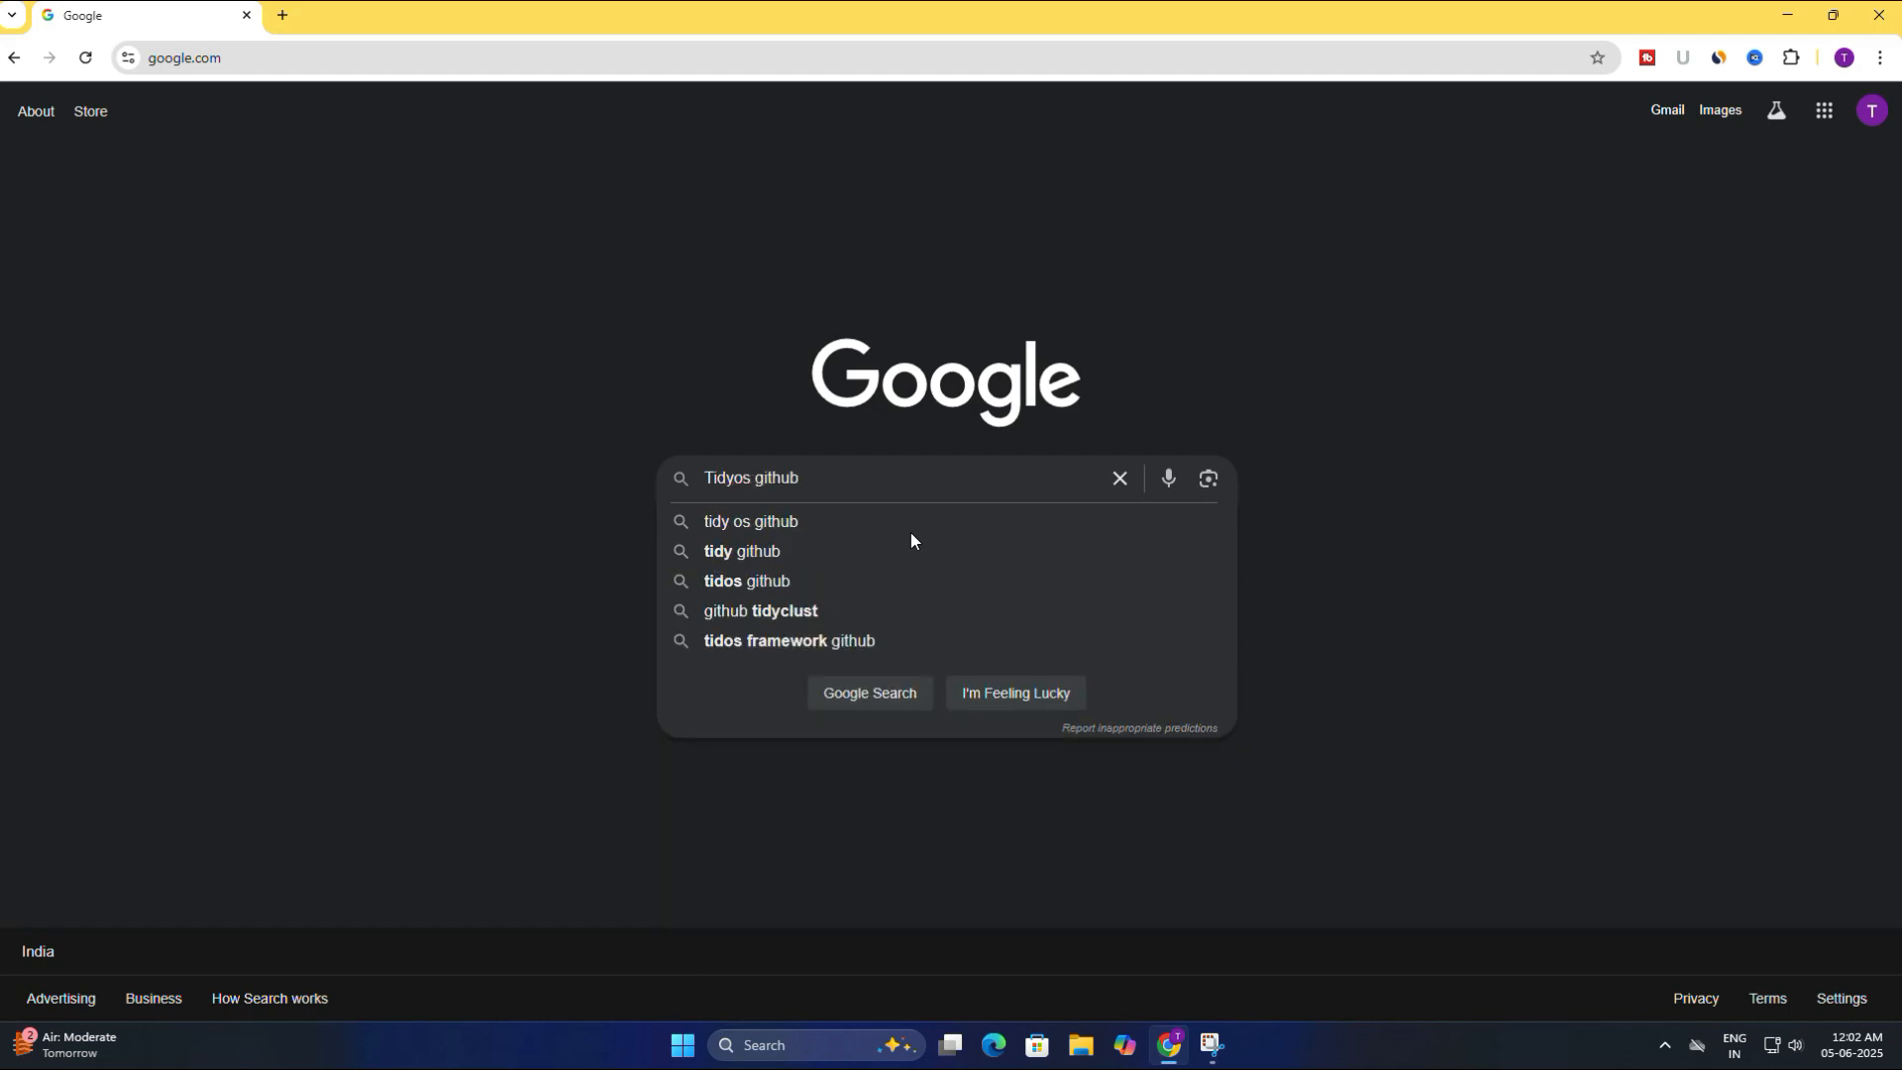
{"action": "key", "text": "Return"}
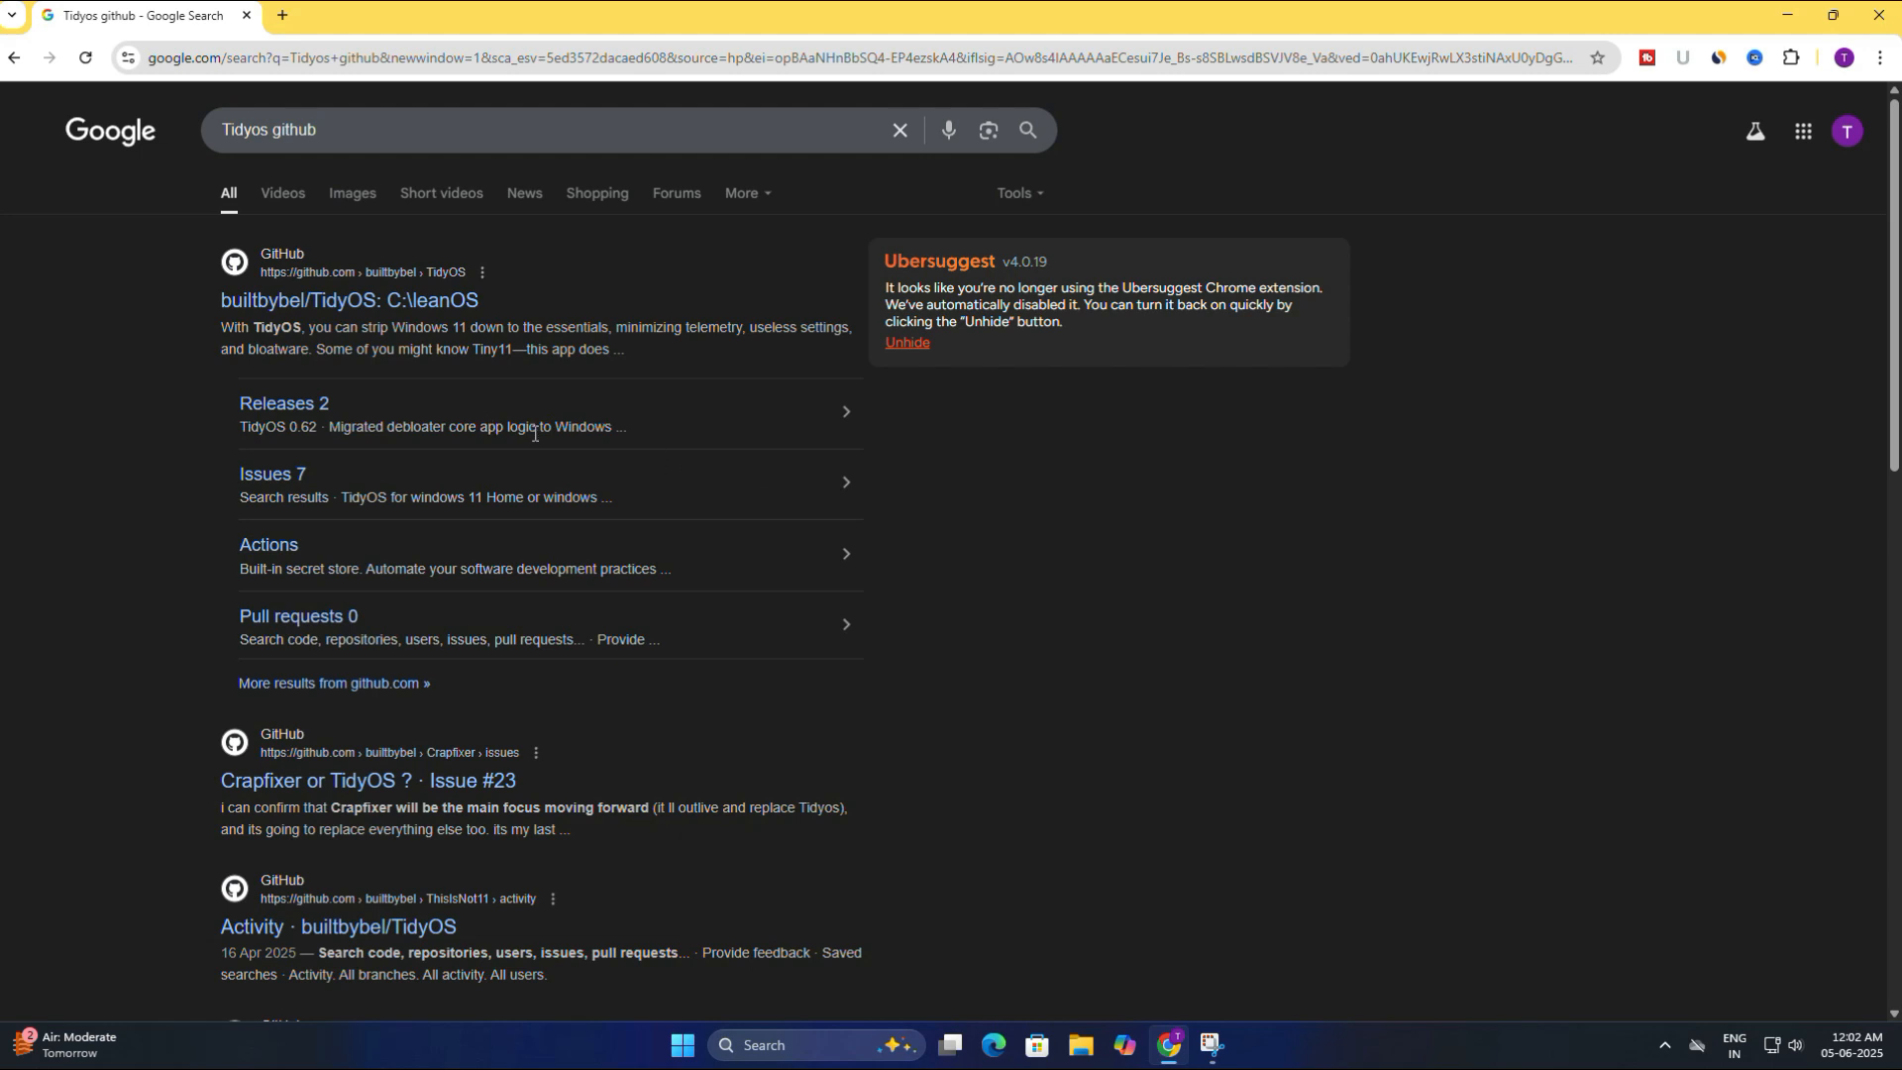
{"action": "left_click", "coordinate": [375, 314]}
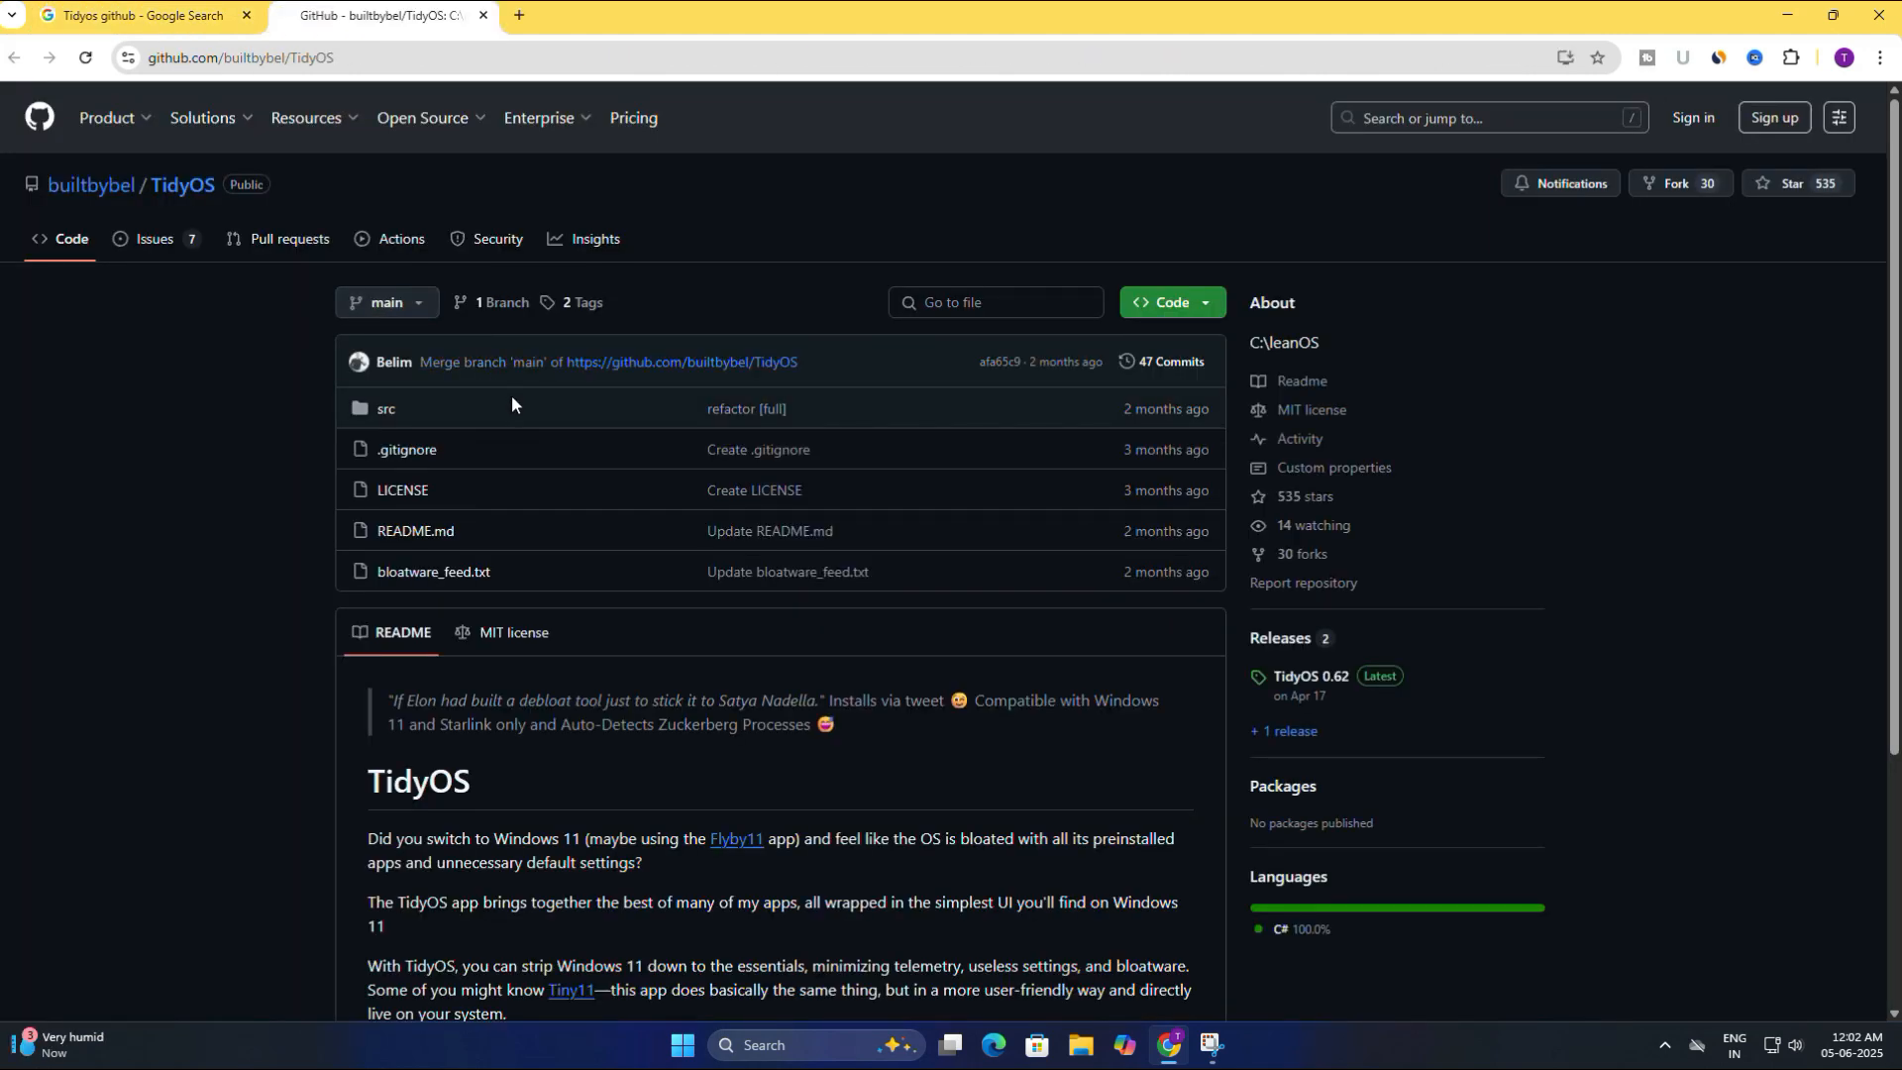
- Look over the repository's README, then download TidyOS.zip from the TidyOS 0.62 release
{"action": "scroll", "coordinate": [652, 628], "scroll_direction": "down", "scroll_amount": 2}
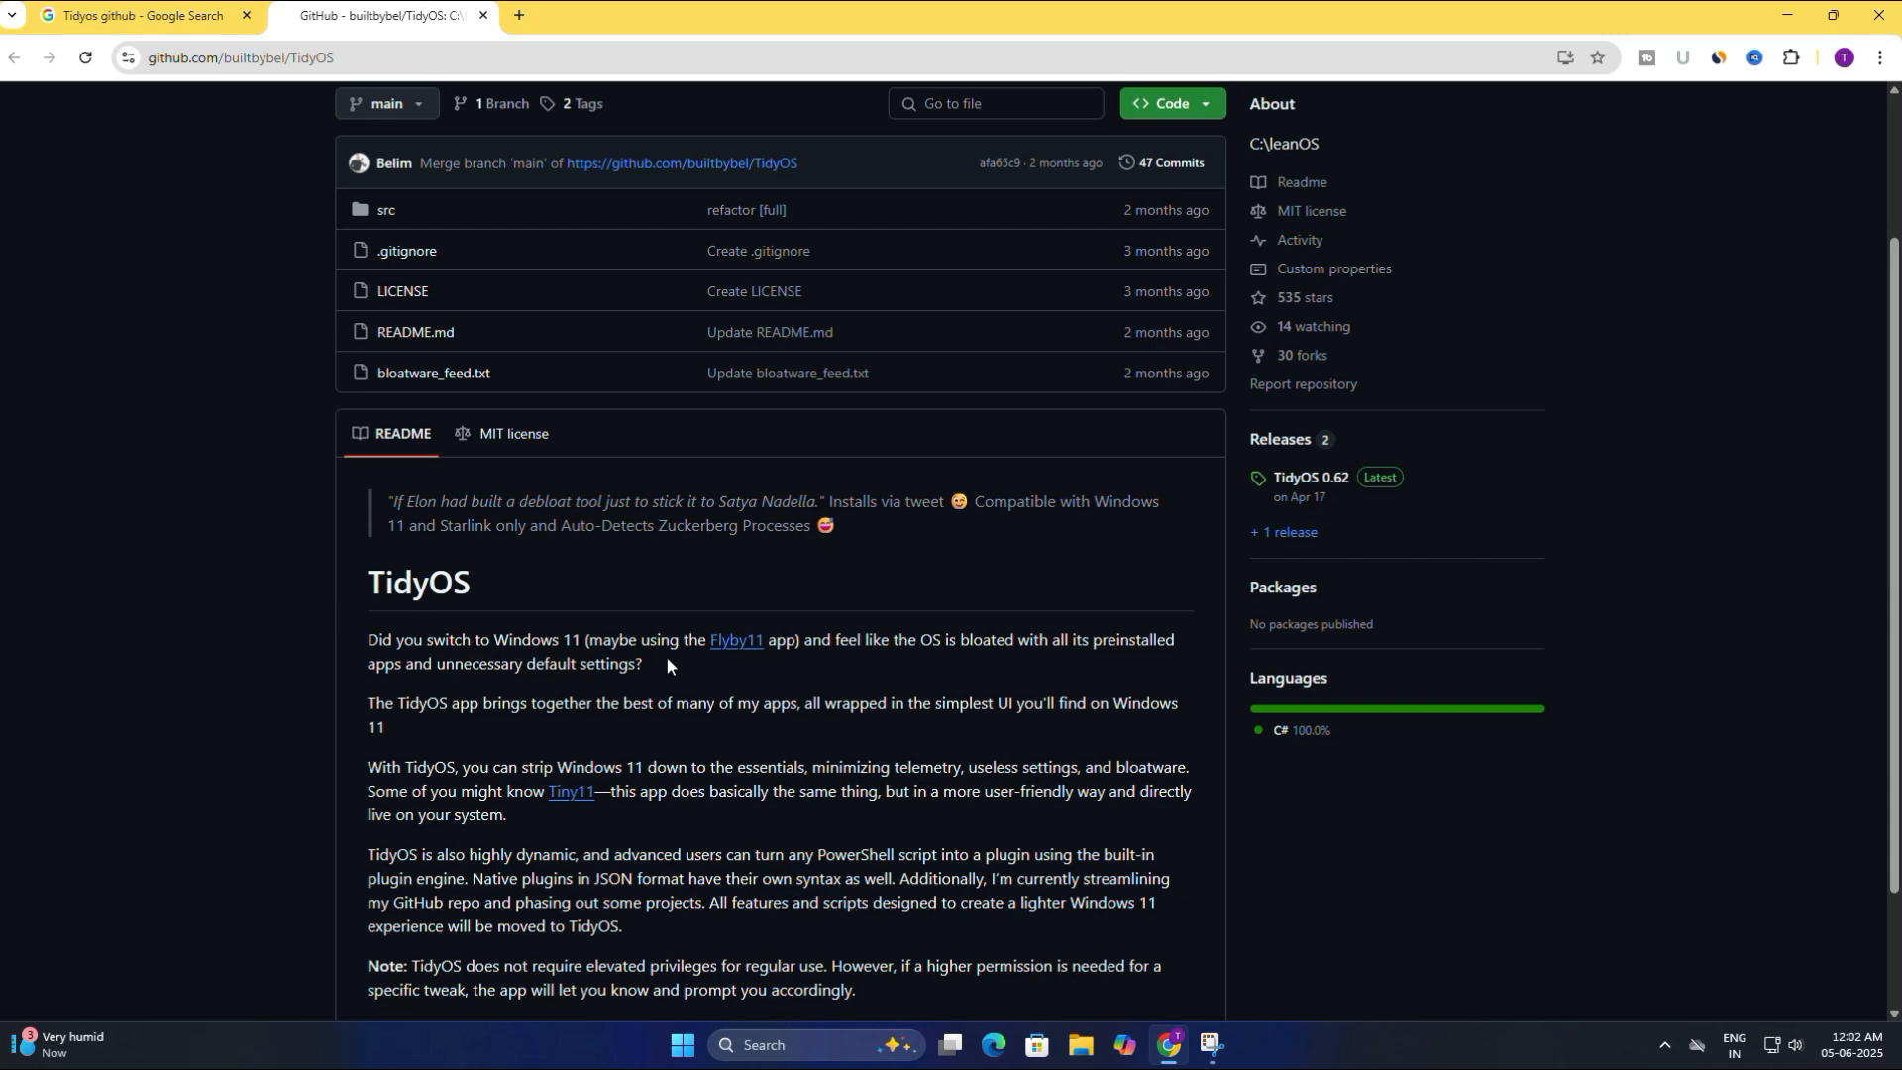
{"action": "scroll", "coordinate": [668, 663], "scroll_direction": "up", "scroll_amount": 1}
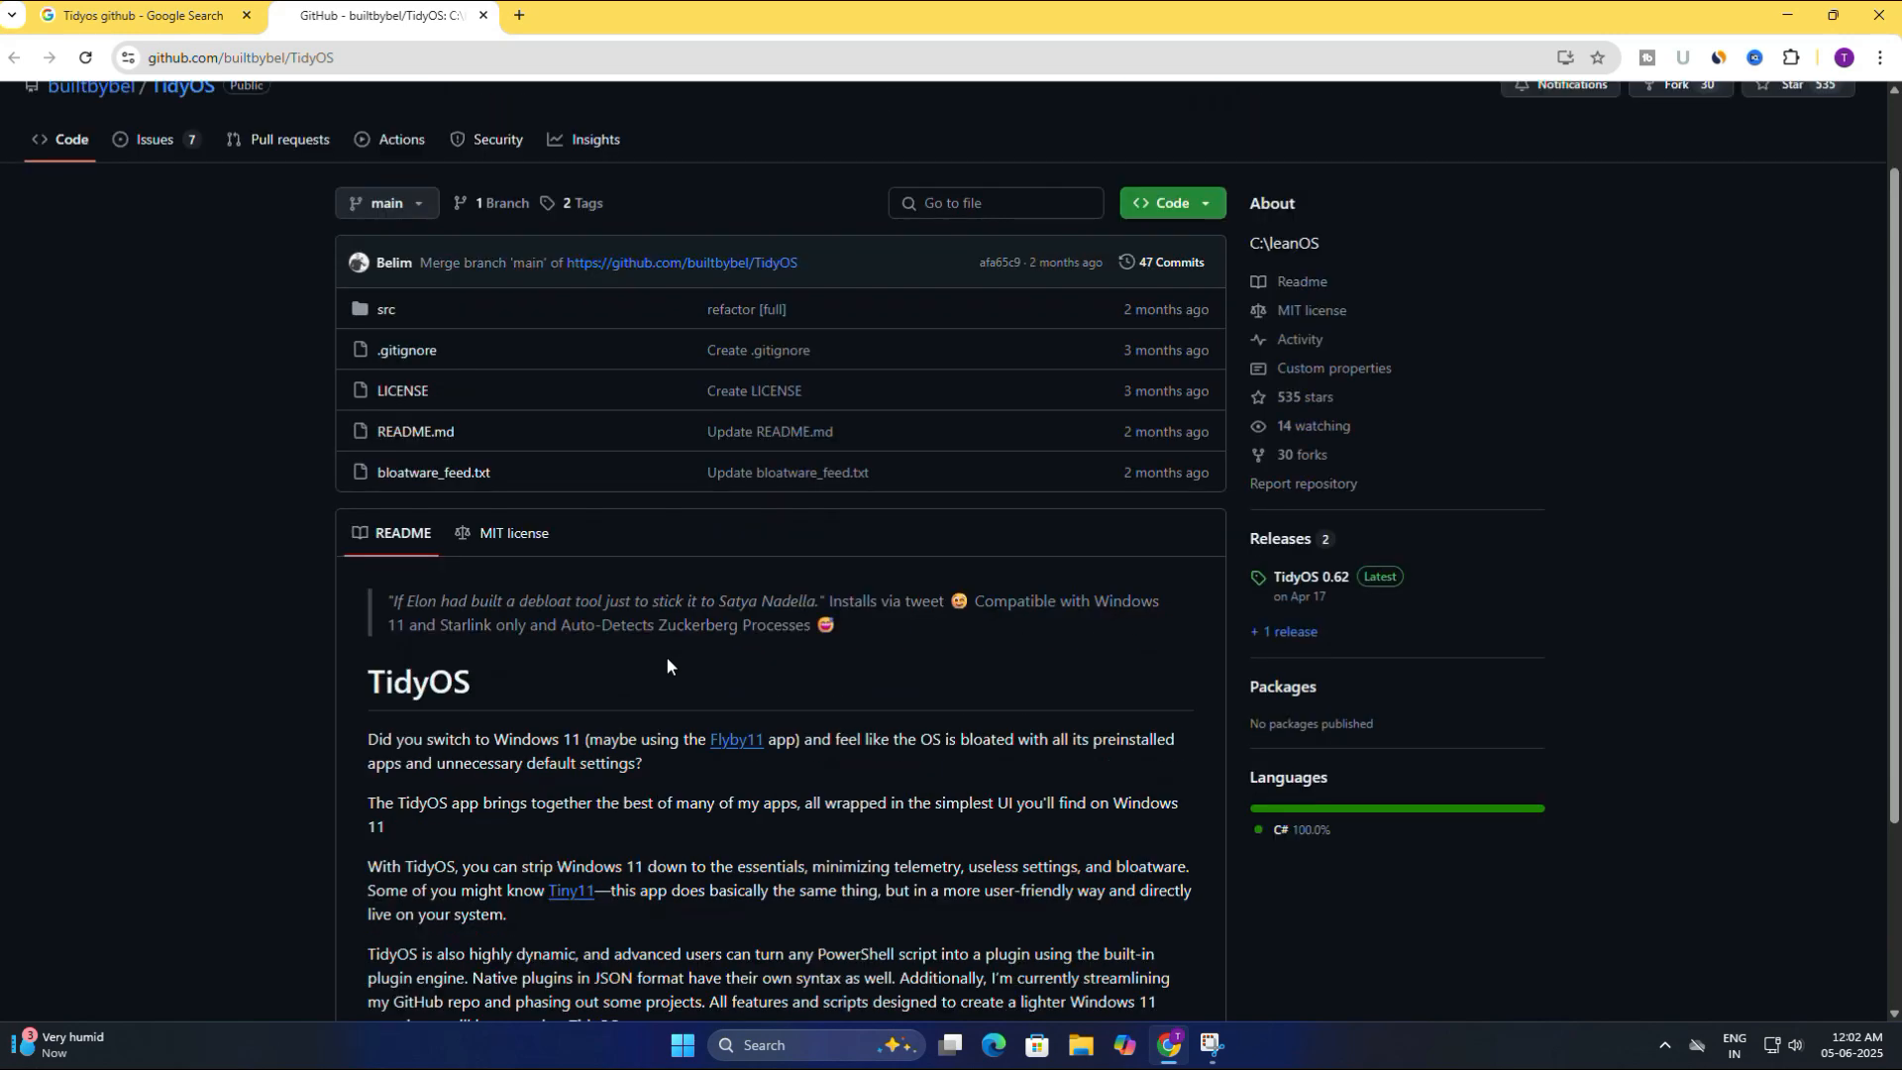
{"action": "scroll", "coordinate": [666, 662], "scroll_direction": "down", "scroll_amount": 1}
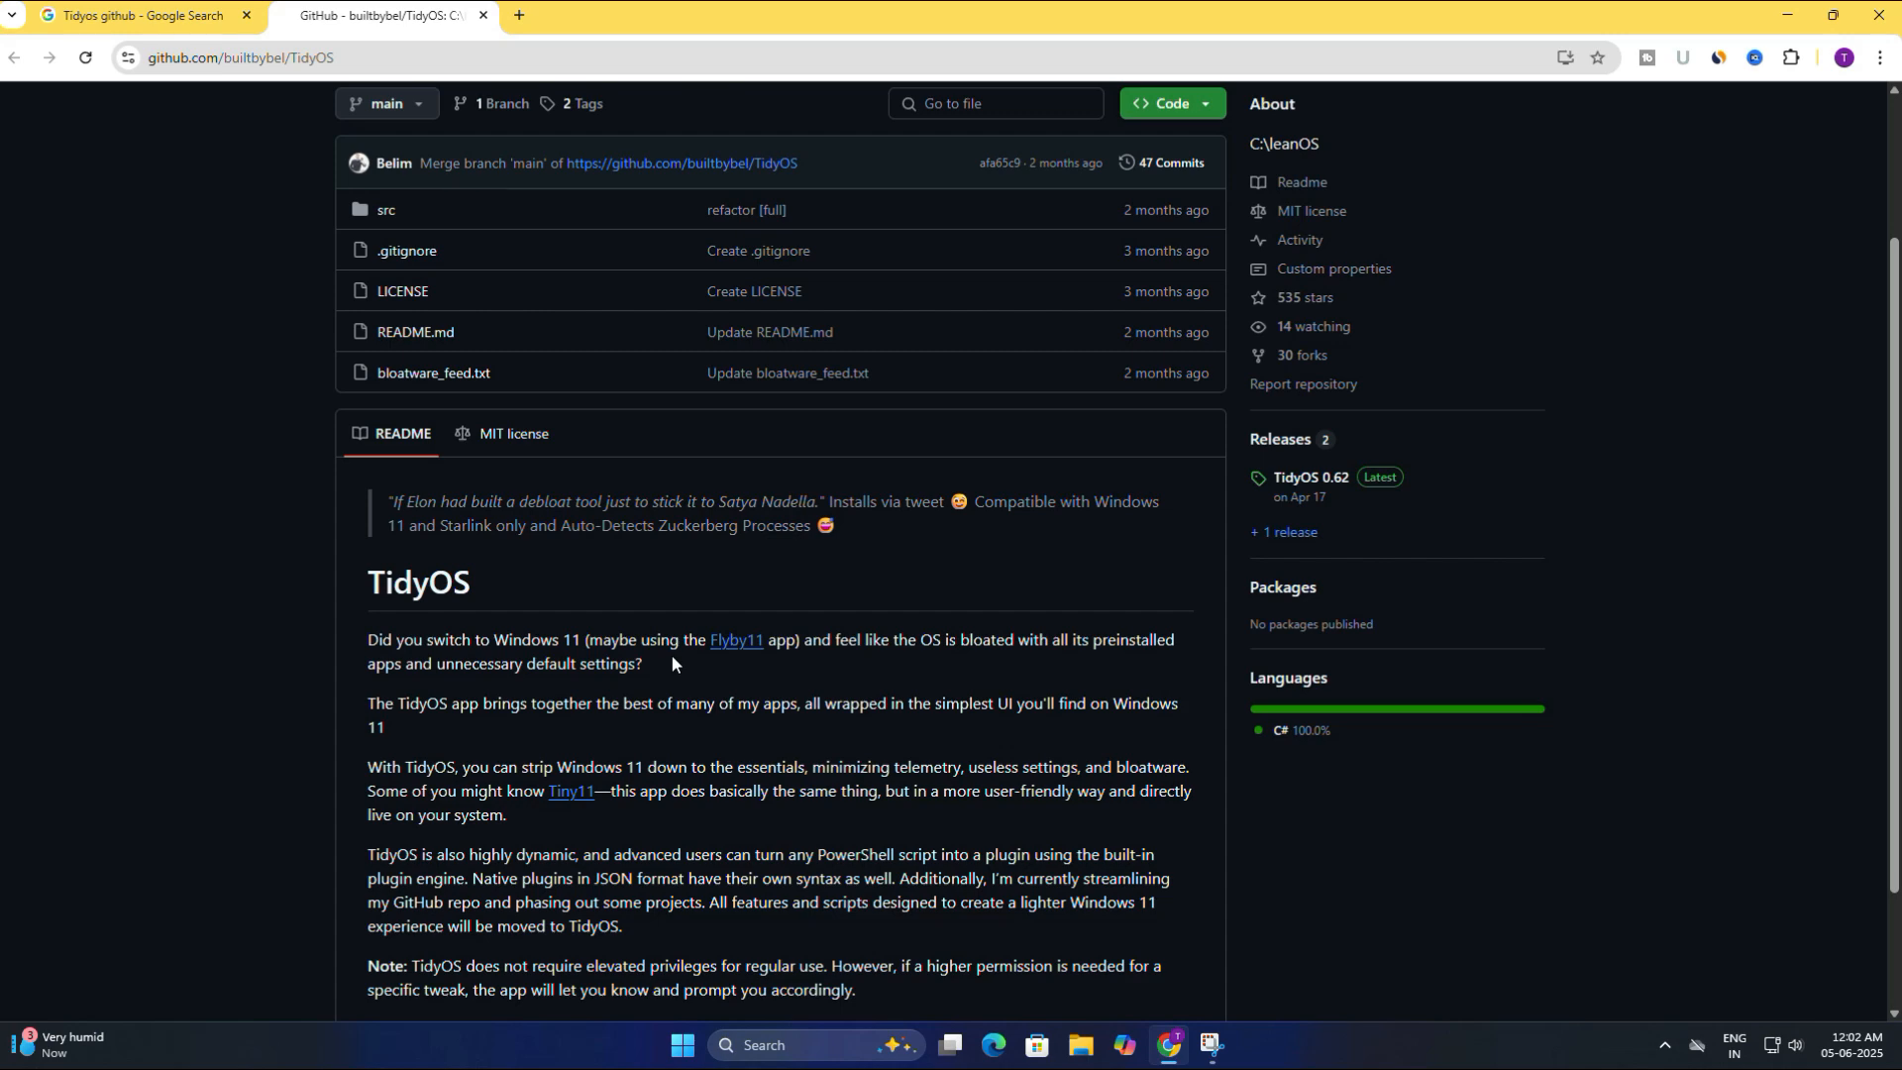
{"action": "scroll", "coordinate": [670, 654], "scroll_direction": "up", "scroll_amount": 2}
{"action": "scroll", "coordinate": [1106, 640], "scroll_direction": "down", "scroll_amount": 1}
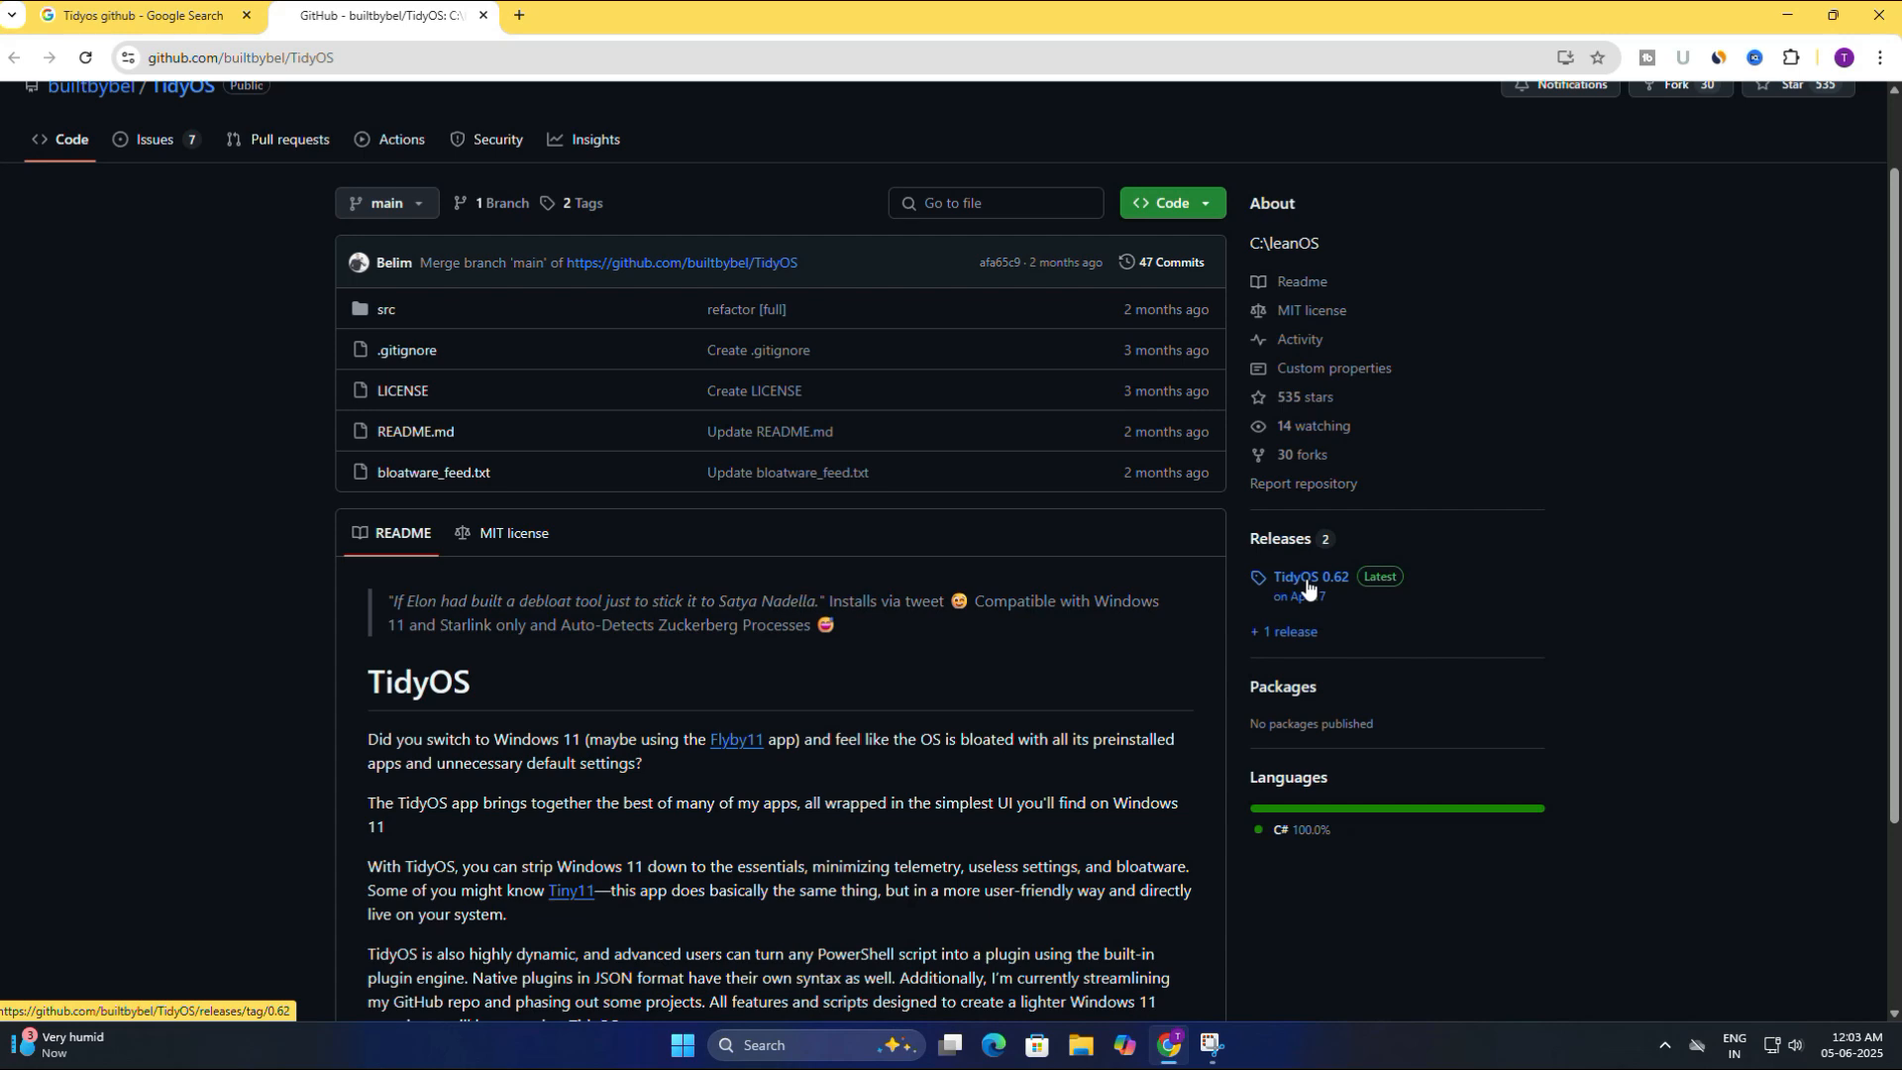
{"action": "left_click", "coordinate": [1308, 580]}
{"action": "scroll", "coordinate": [764, 614], "scroll_direction": "down", "scroll_amount": 2}
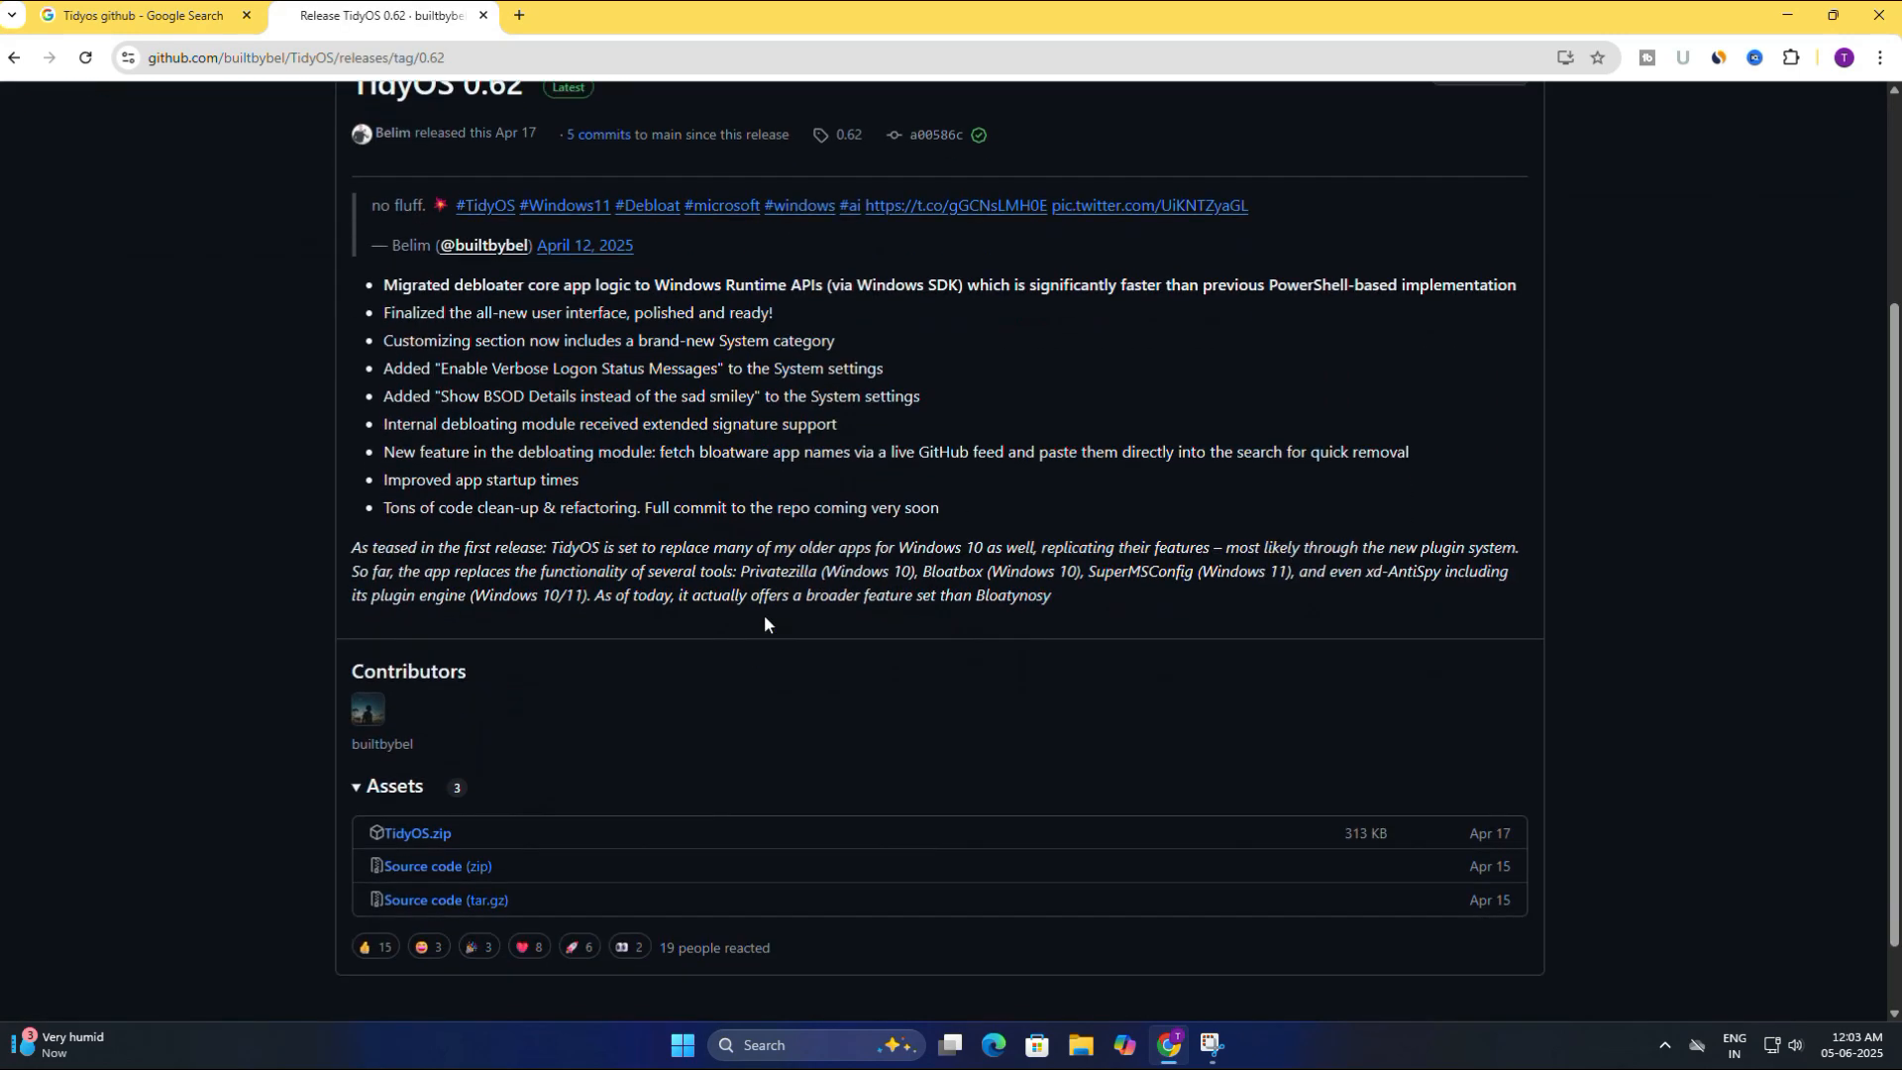
{"action": "scroll", "coordinate": [764, 622], "scroll_direction": "down", "scroll_amount": 1}
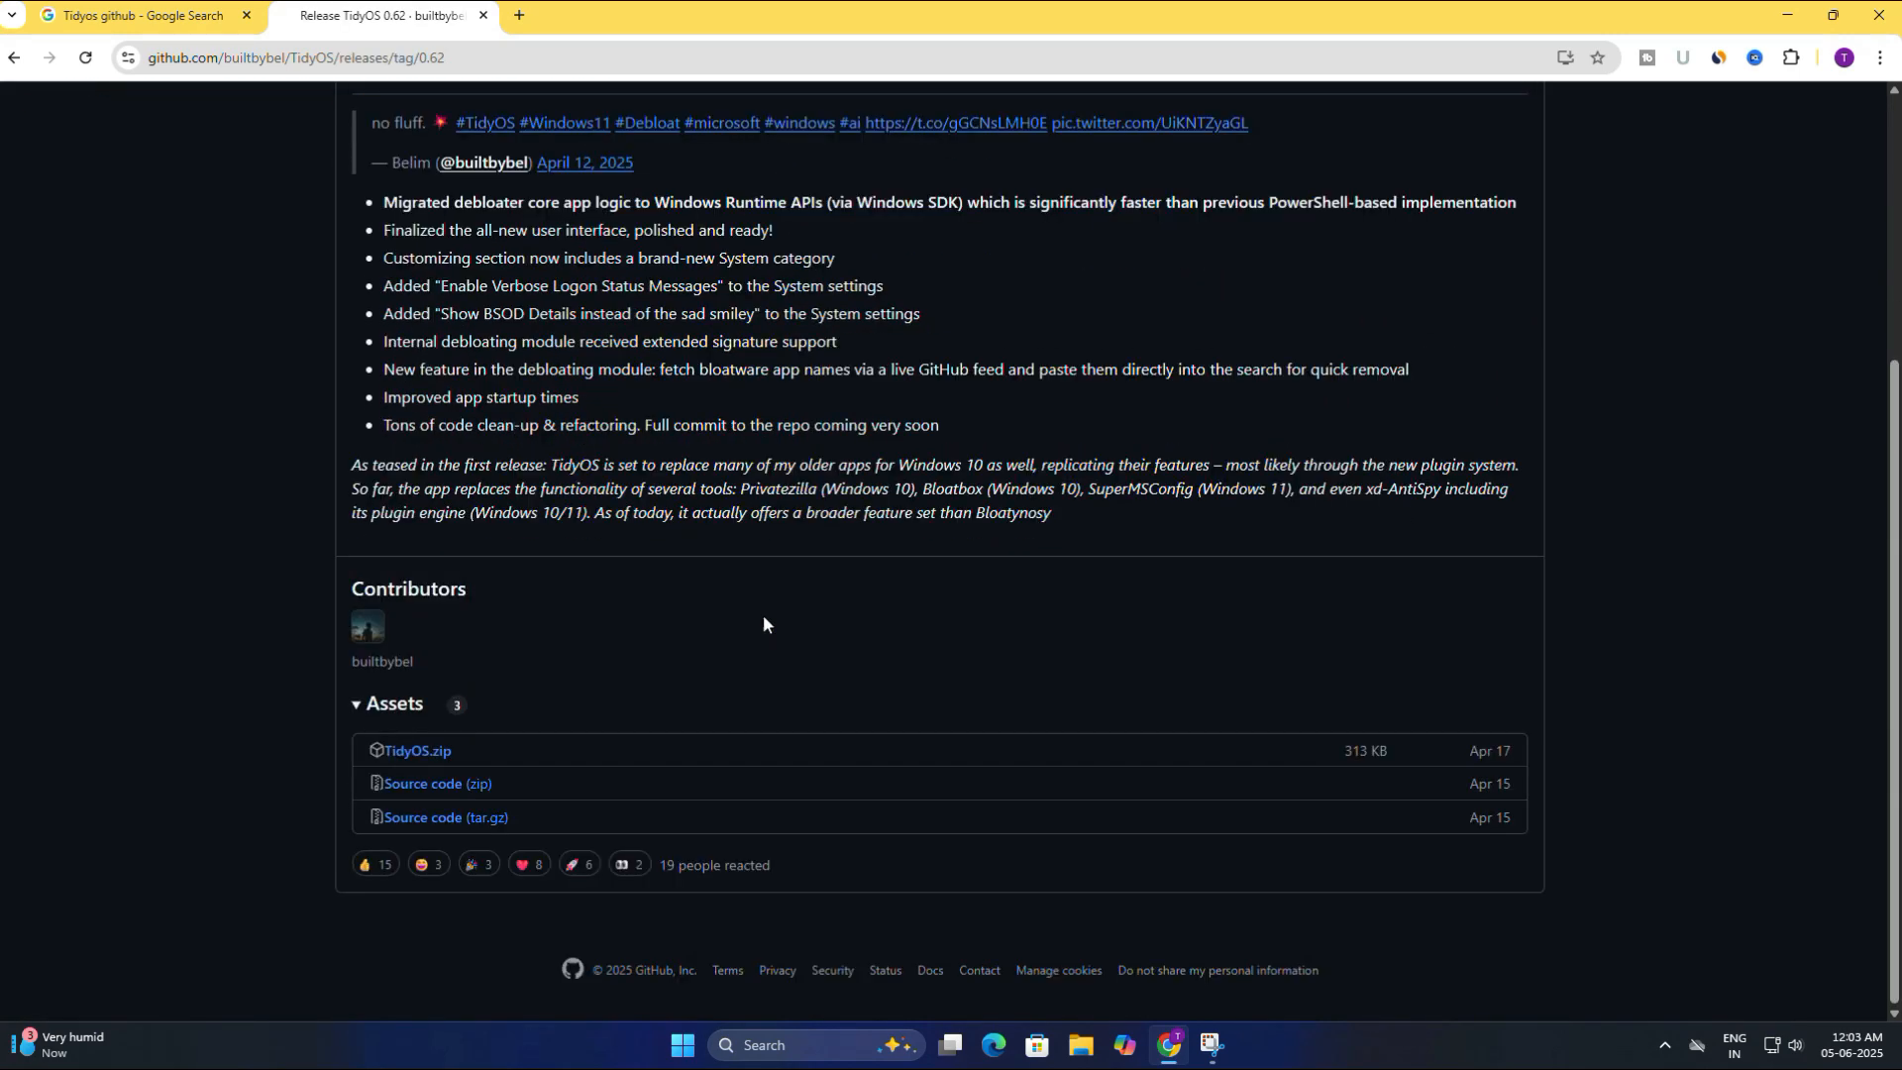
{"action": "left_click", "coordinate": [450, 759]}
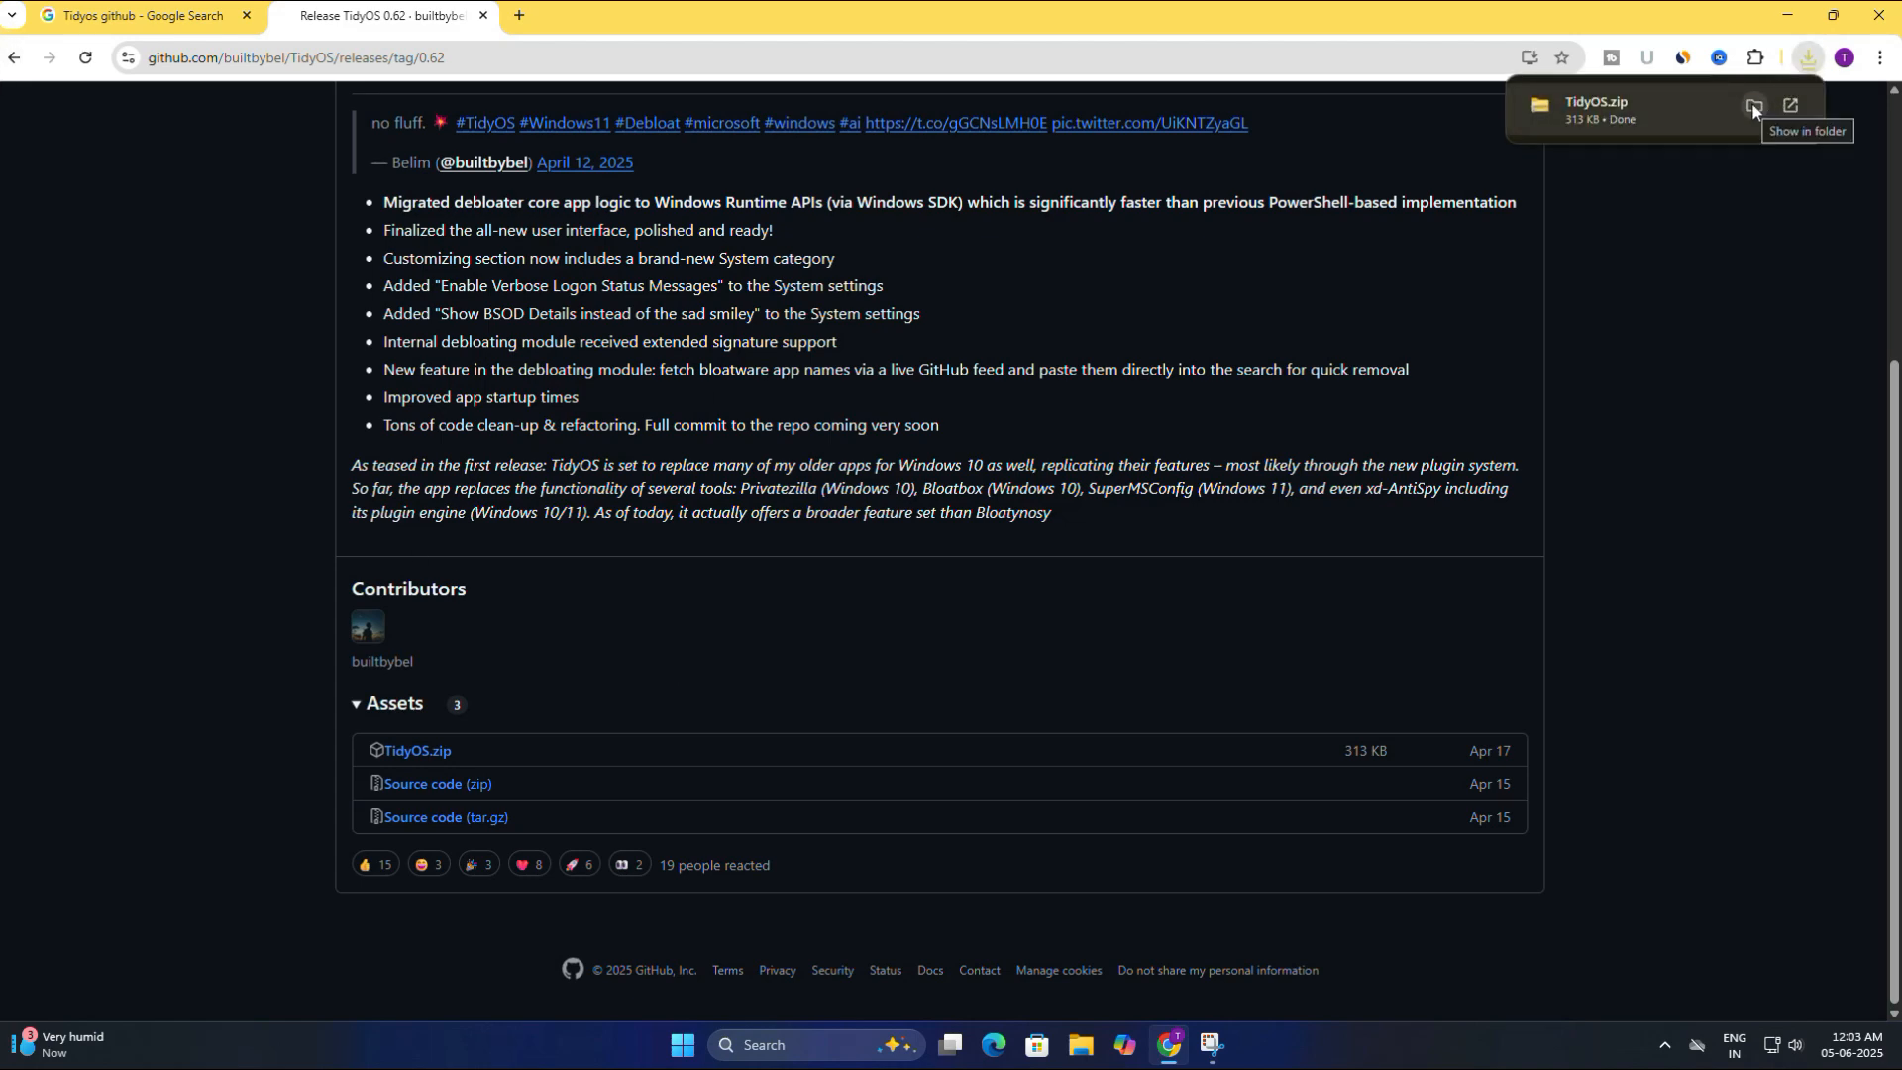
- Show the downloaded TidyOS.zip in its folder and extract all of its files to the TidyOS folder in Downloads
{"action": "left_click", "coordinate": [1751, 103]}
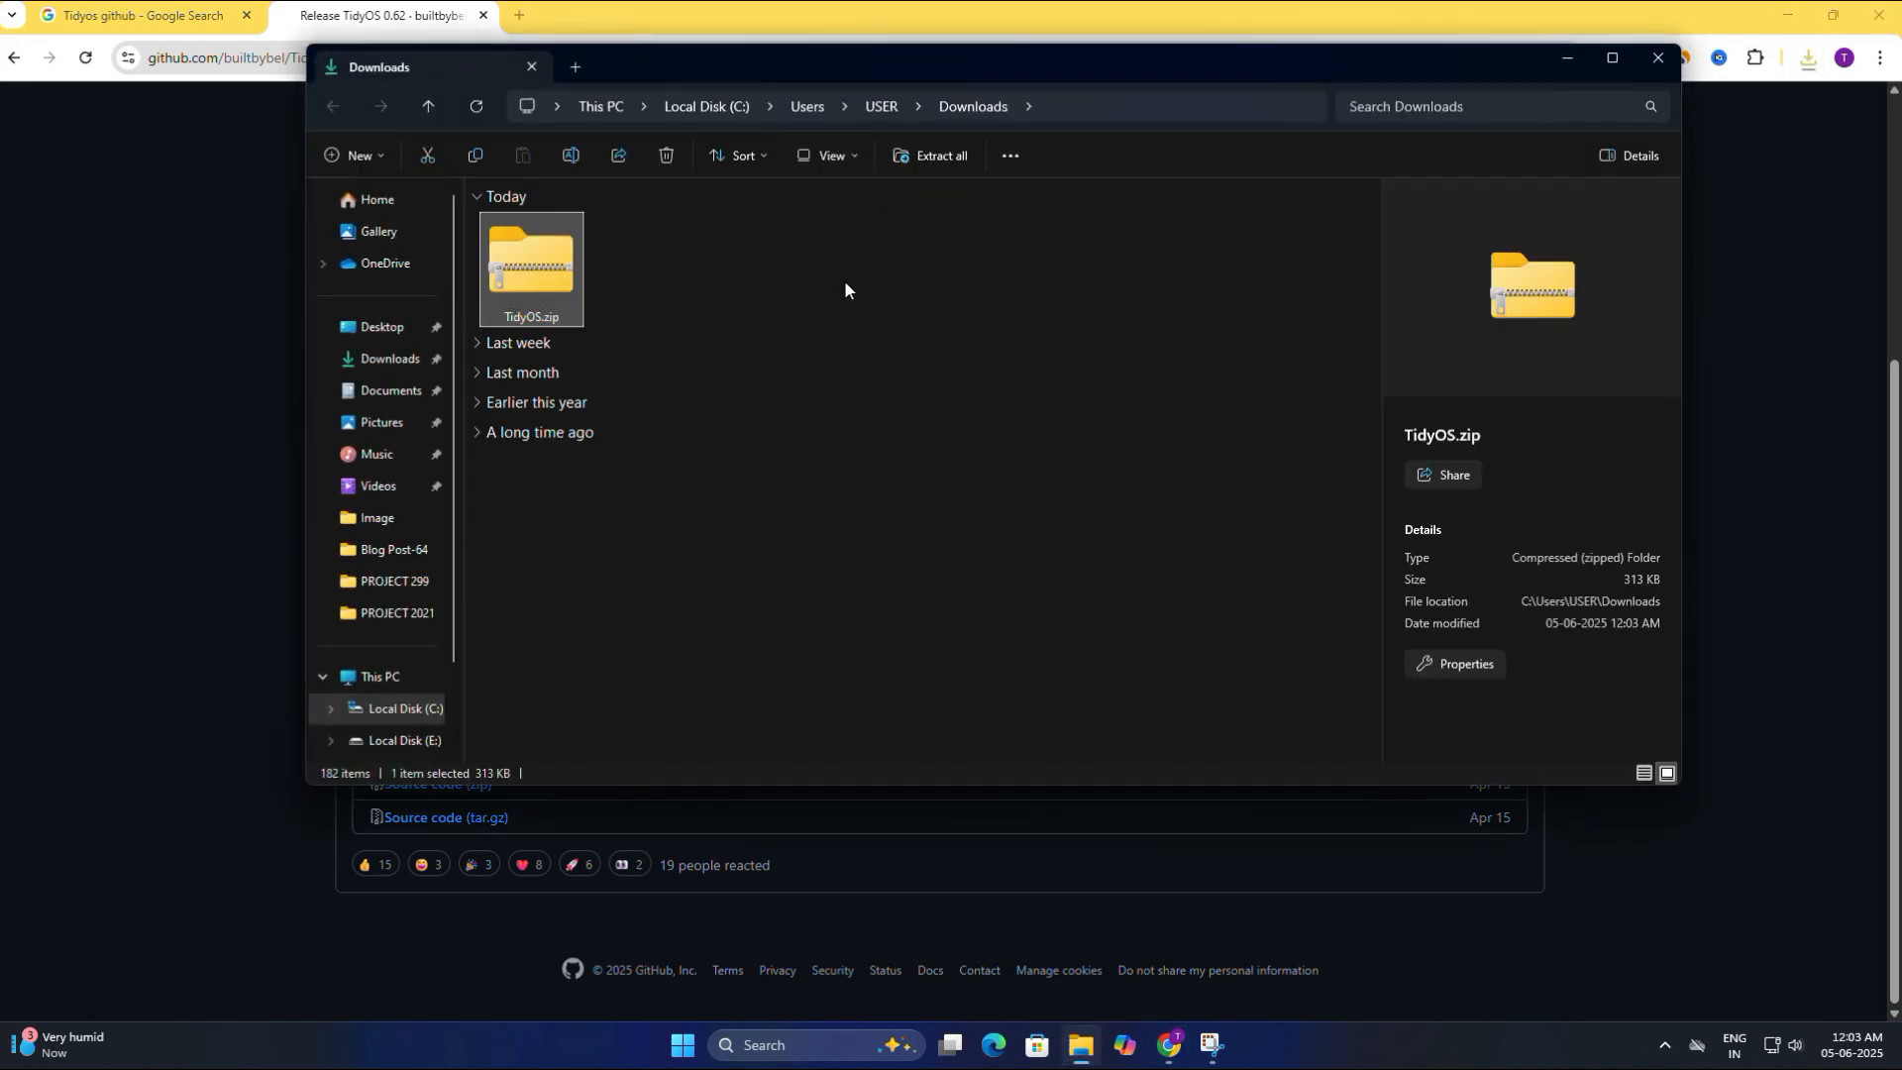
{"action": "right_click", "coordinate": [520, 280]}
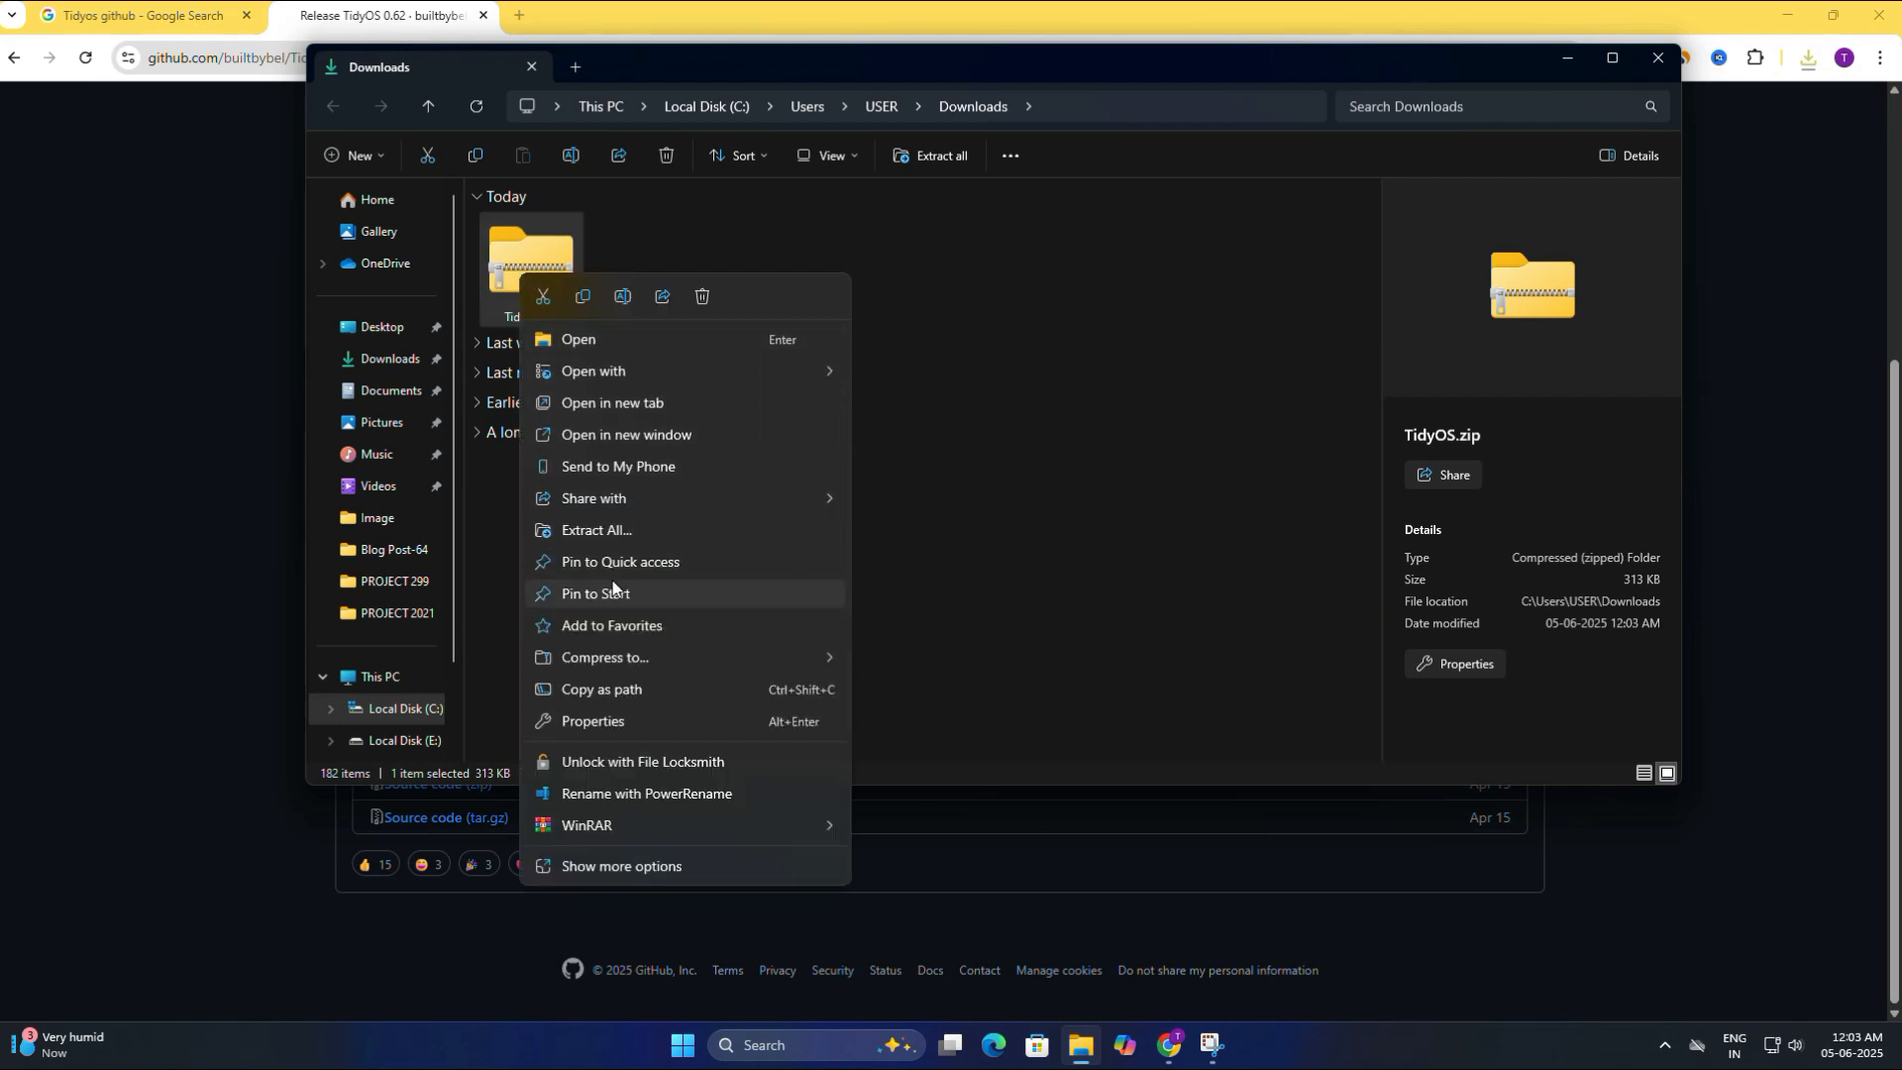
{"action": "left_click", "coordinate": [596, 531]}
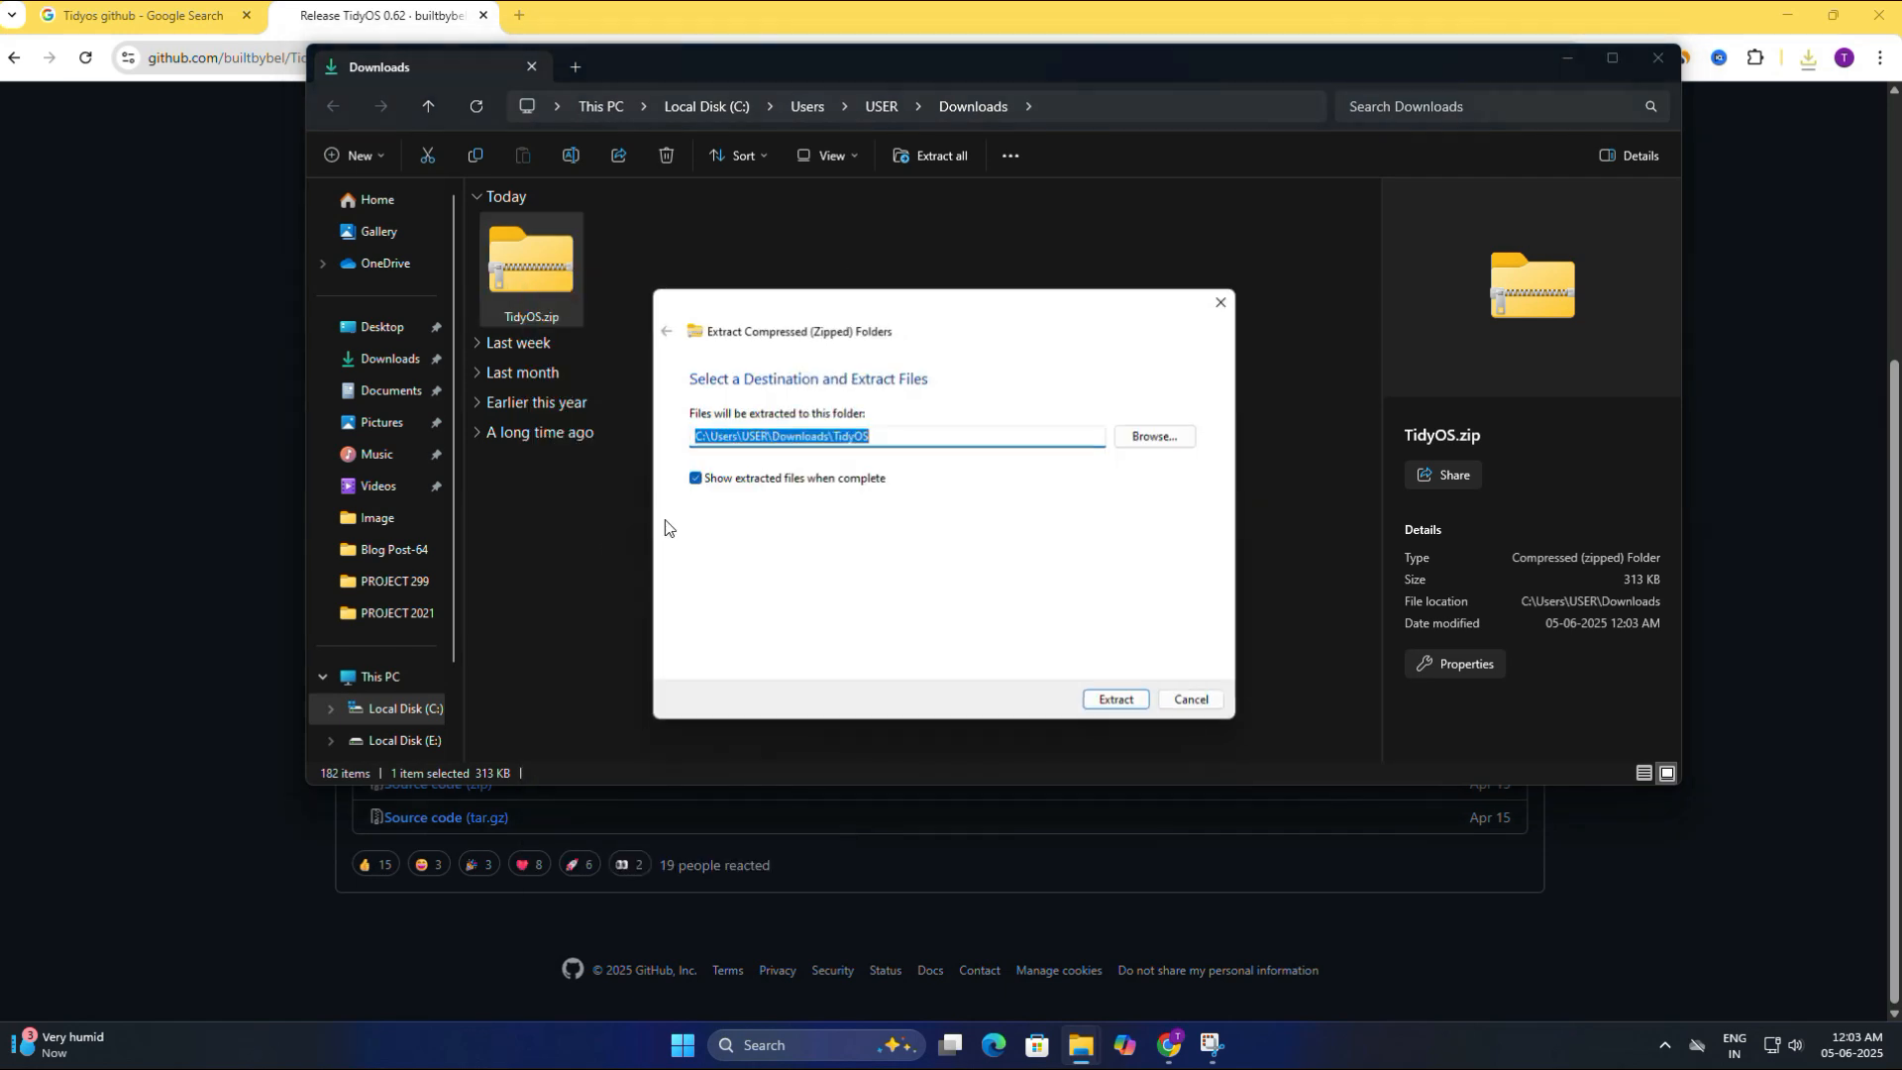
{"action": "left_click", "coordinate": [1126, 709]}
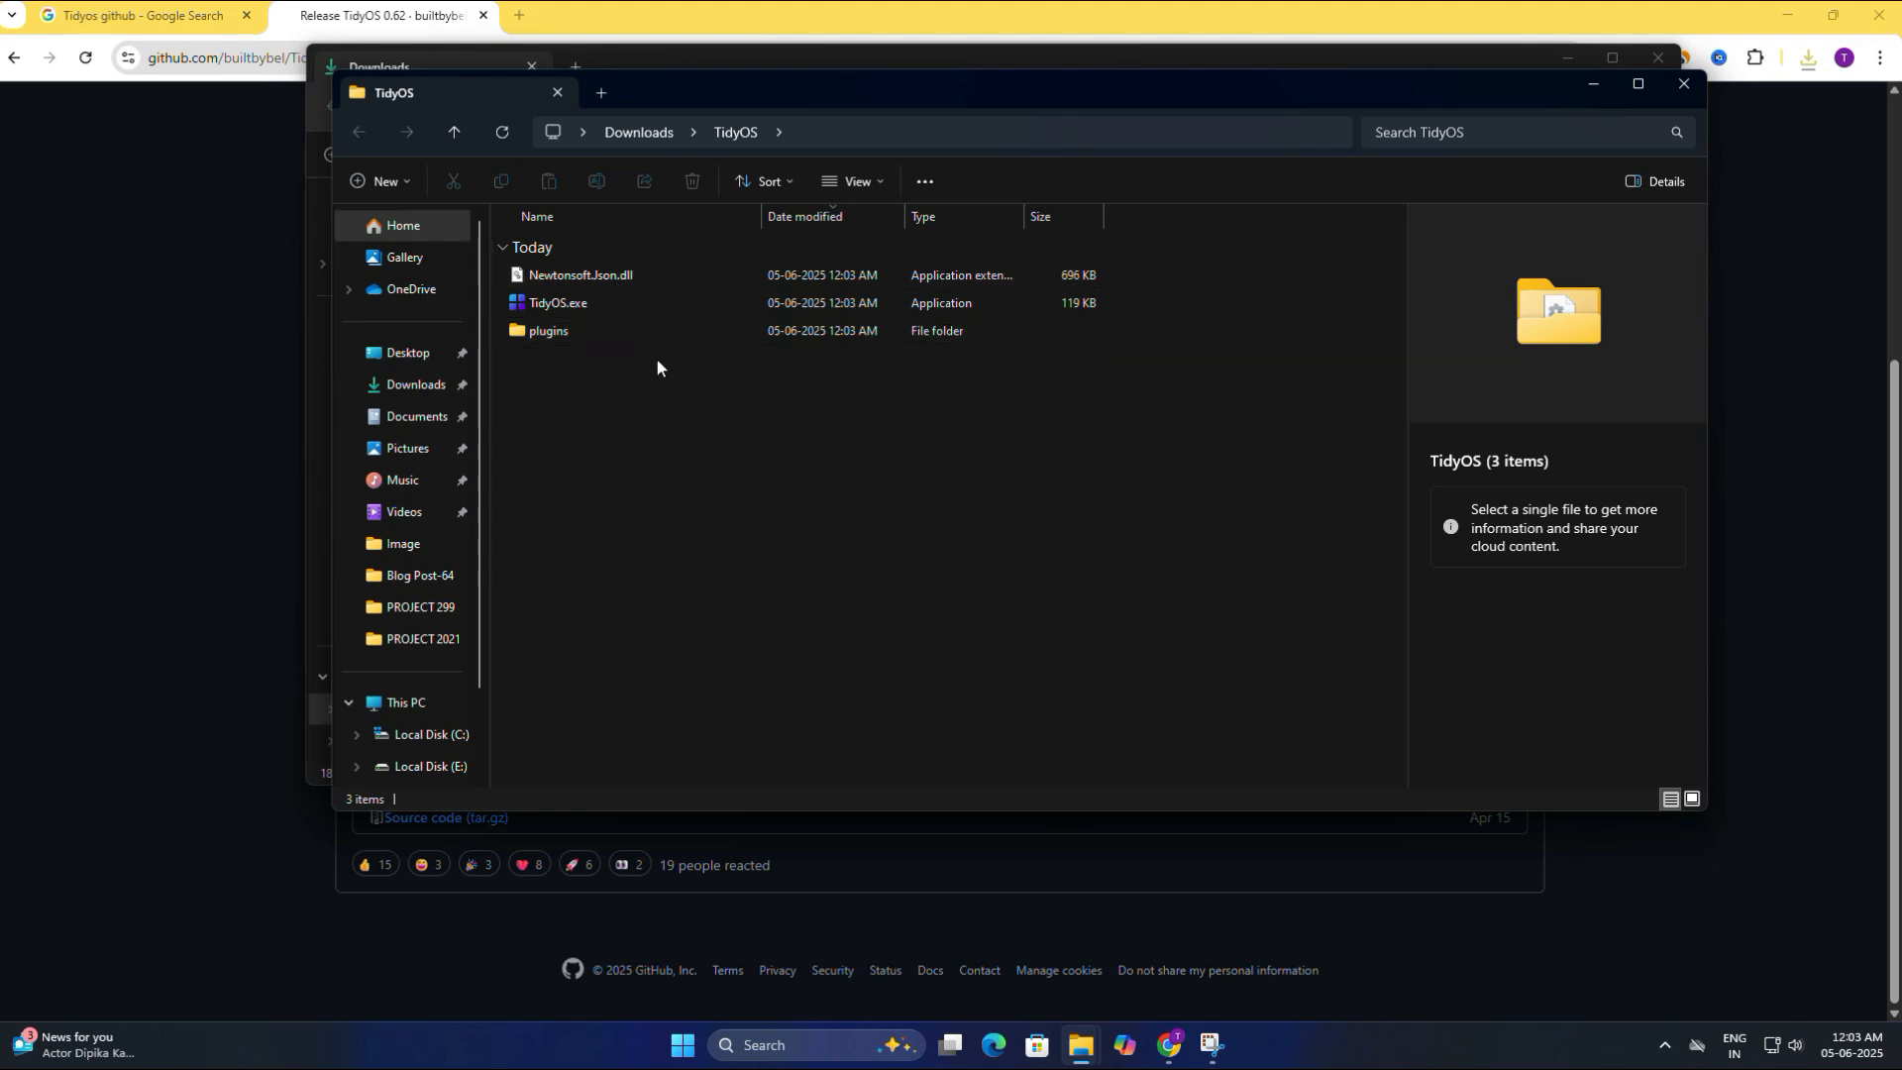
- Run TidyOS.exe as administrator and allow it to run anyway despite the SmartScreen block
{"action": "right_click", "coordinate": [571, 305]}
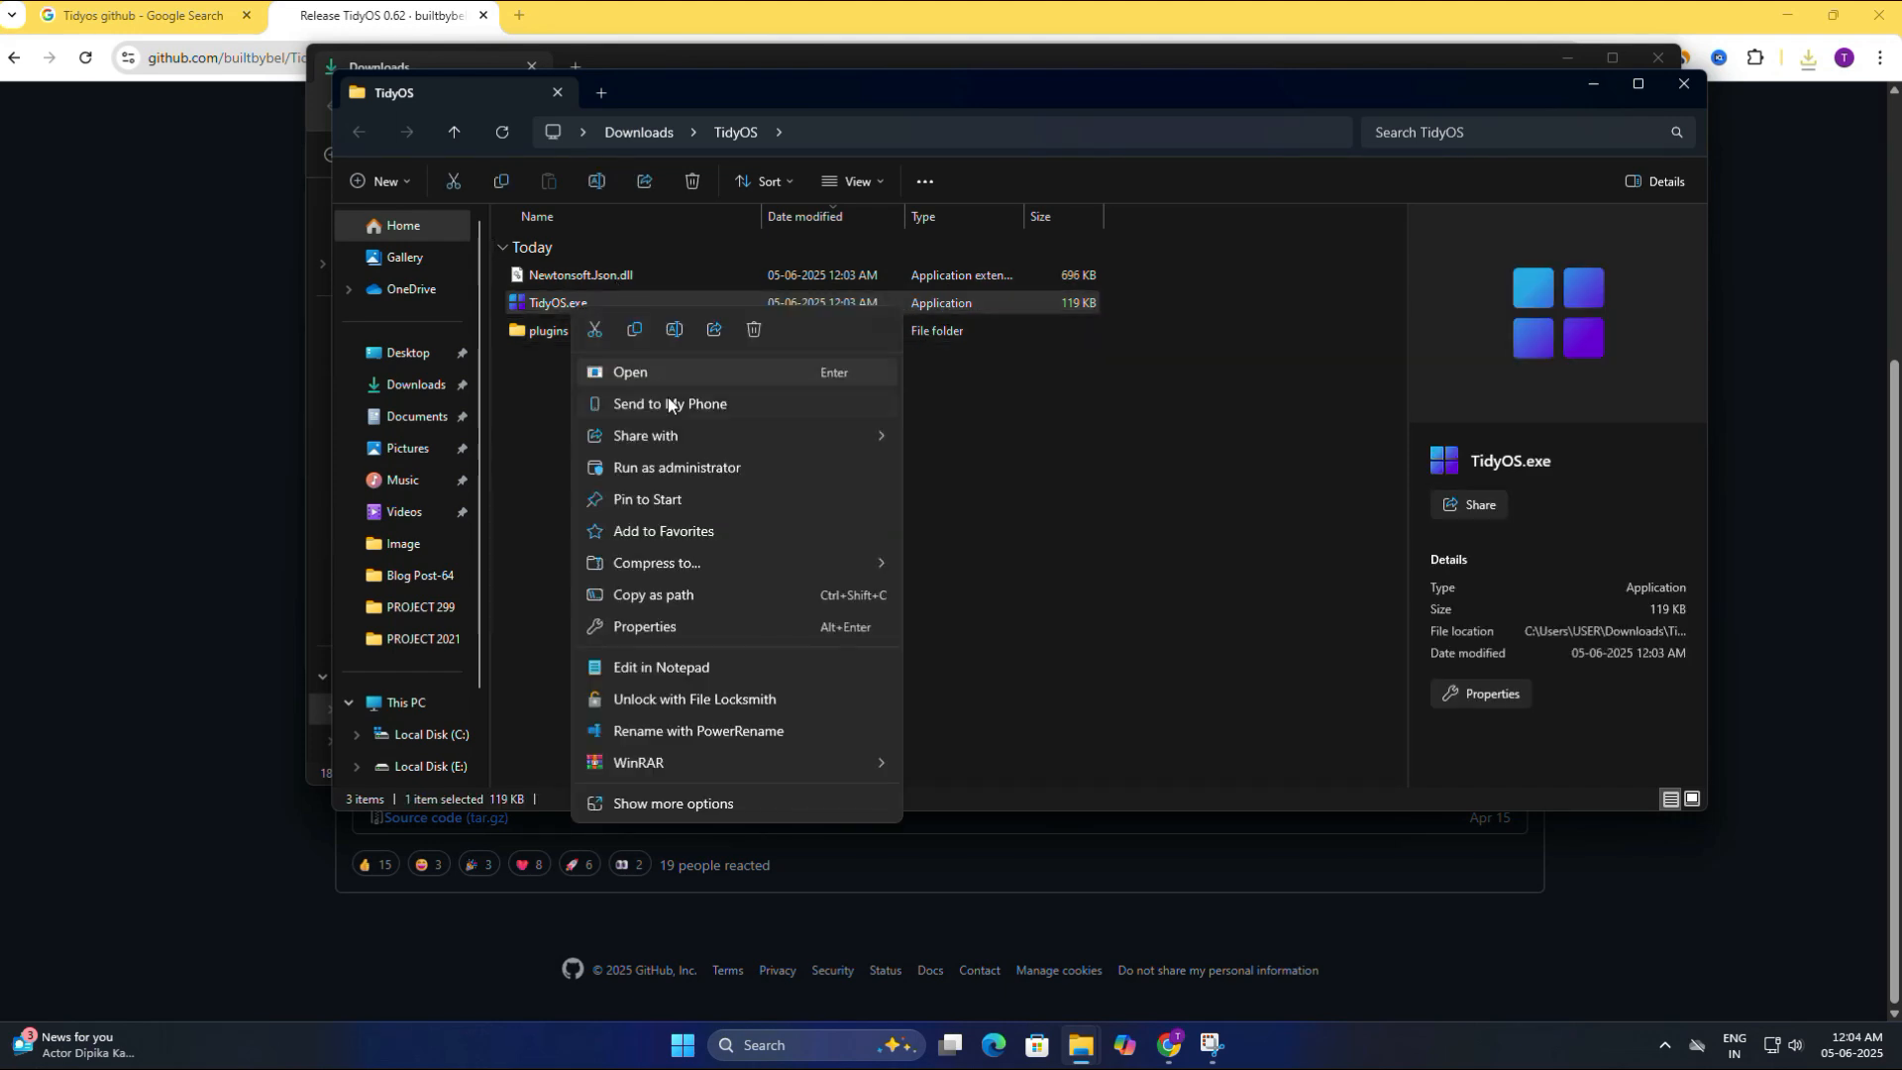
{"action": "left_click", "coordinate": [691, 467]}
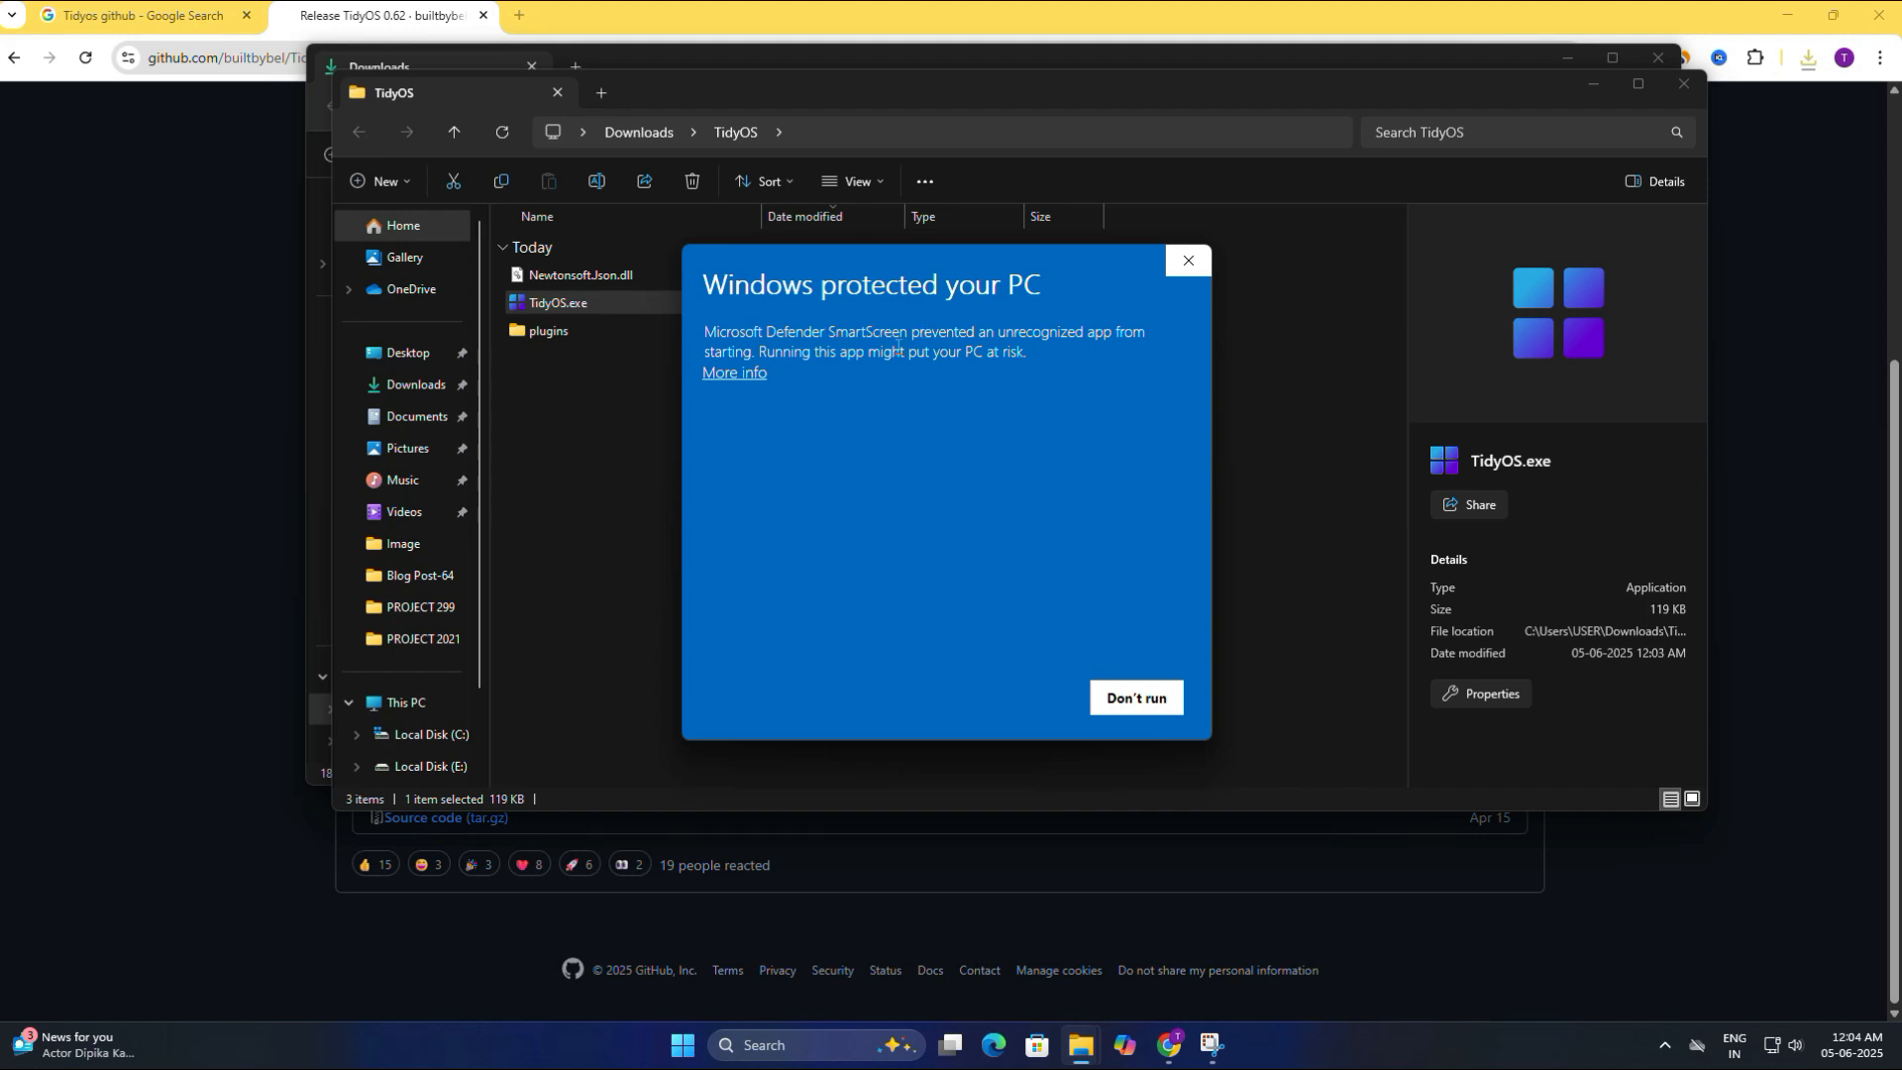
{"action": "left_click", "coordinate": [735, 375]}
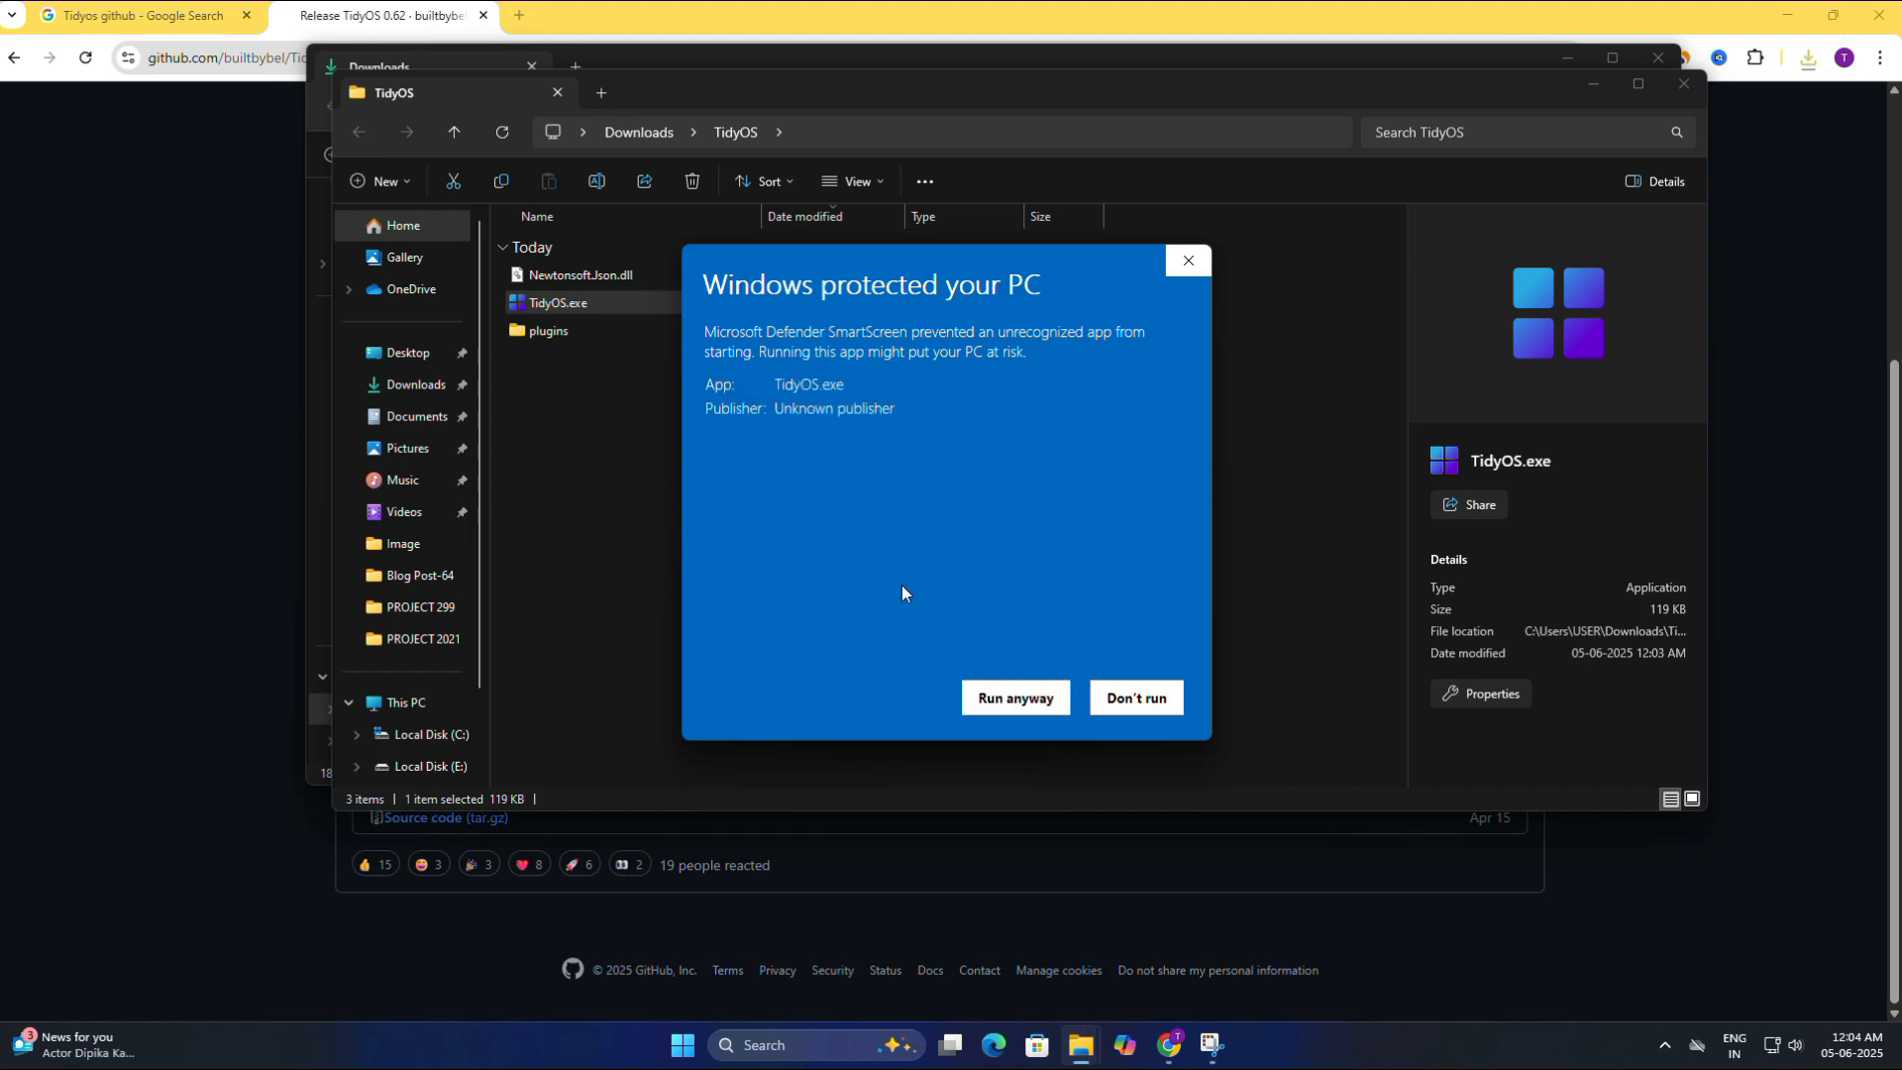
{"action": "left_click", "coordinate": [1014, 698]}
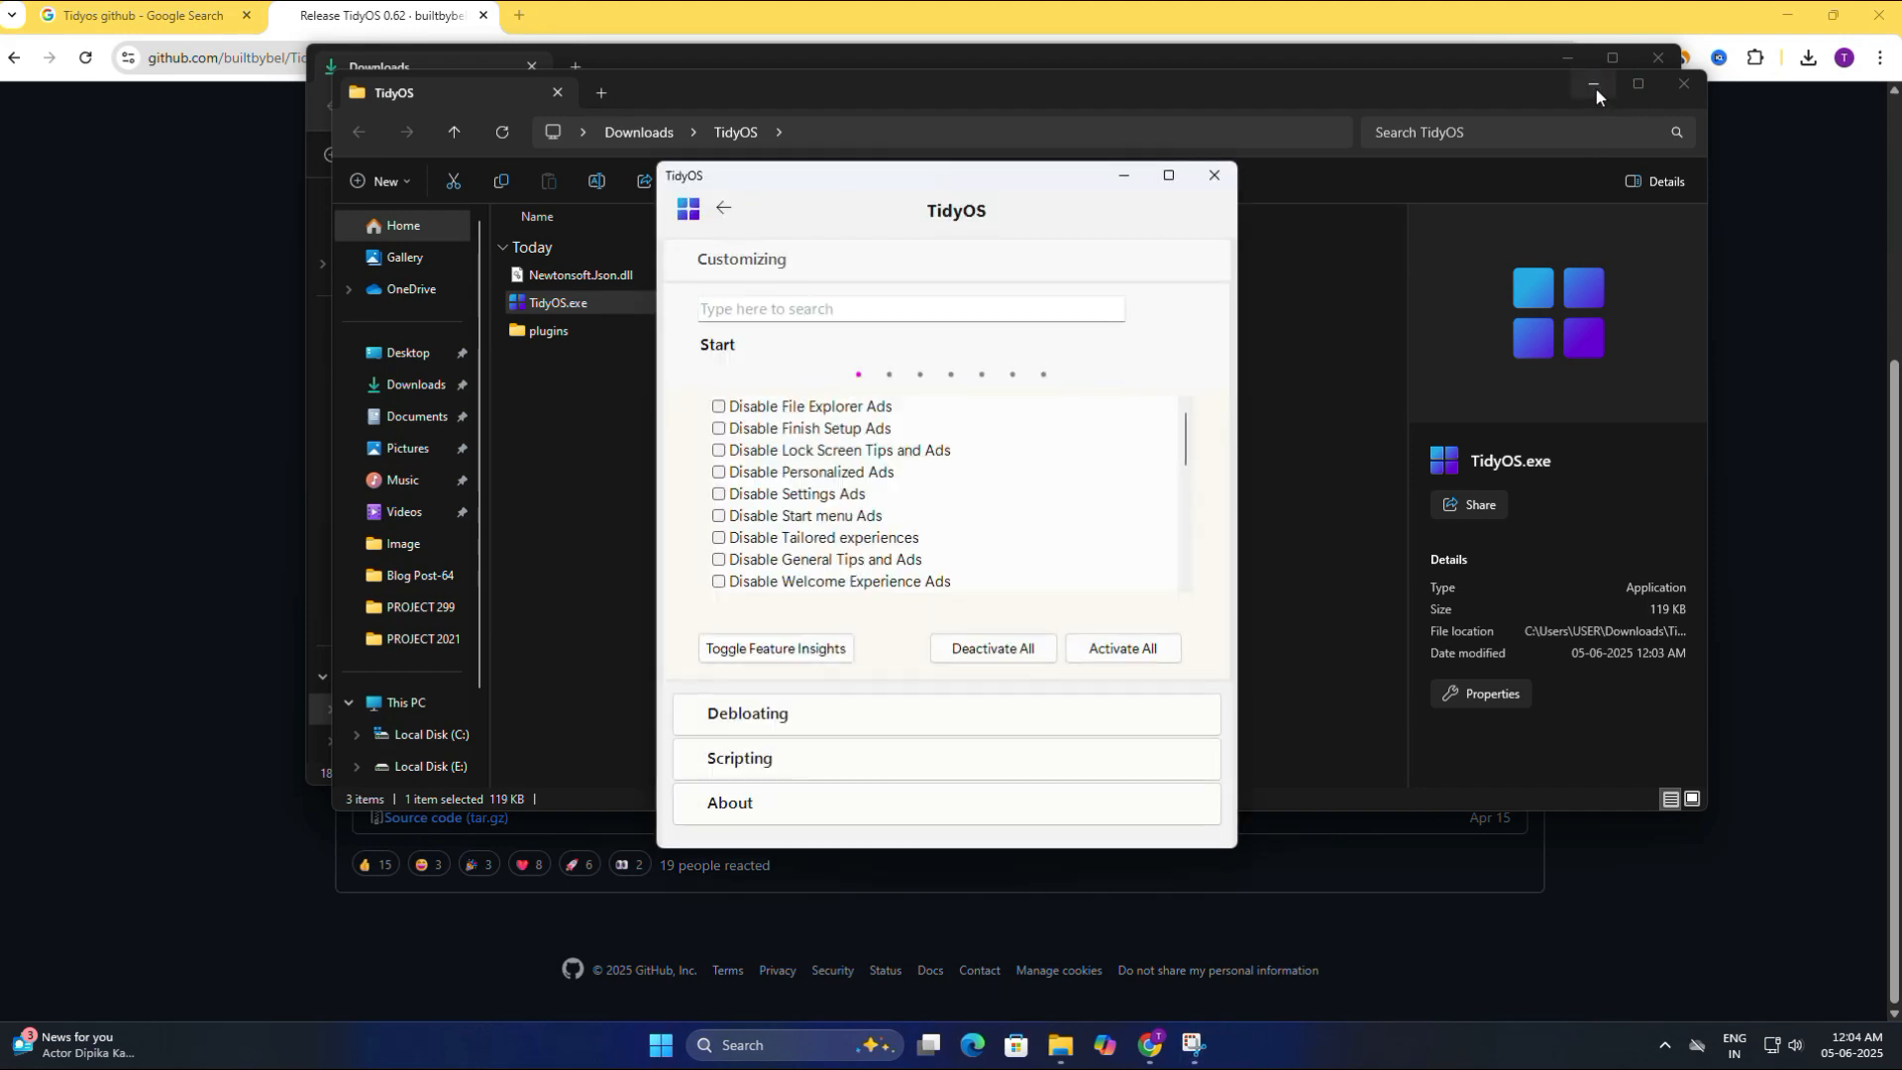
- Minimize both File Explorer windows and the Chrome window, leaving only TidyOS on the desktop
{"action": "left_click", "coordinate": [1595, 87]}
{"action": "left_click", "coordinate": [1571, 60]}
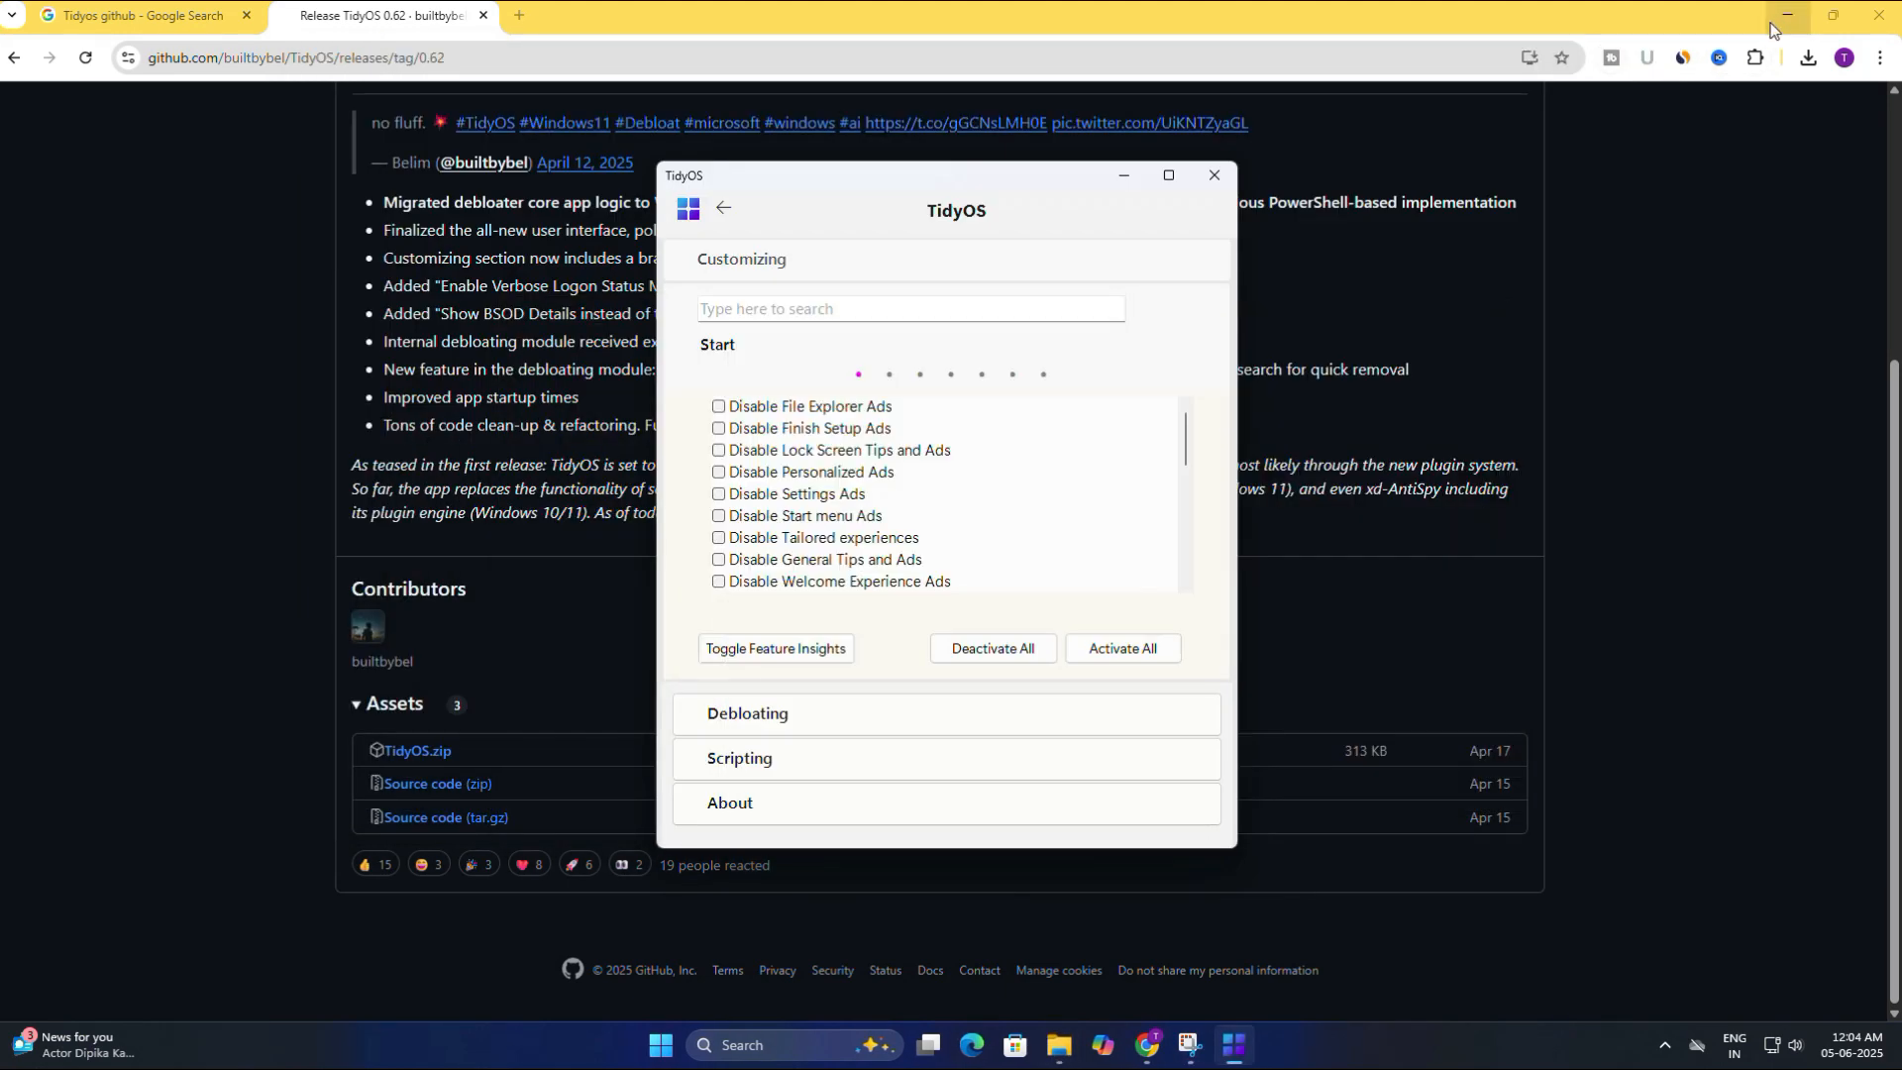
{"action": "left_click", "coordinate": [1786, 16]}
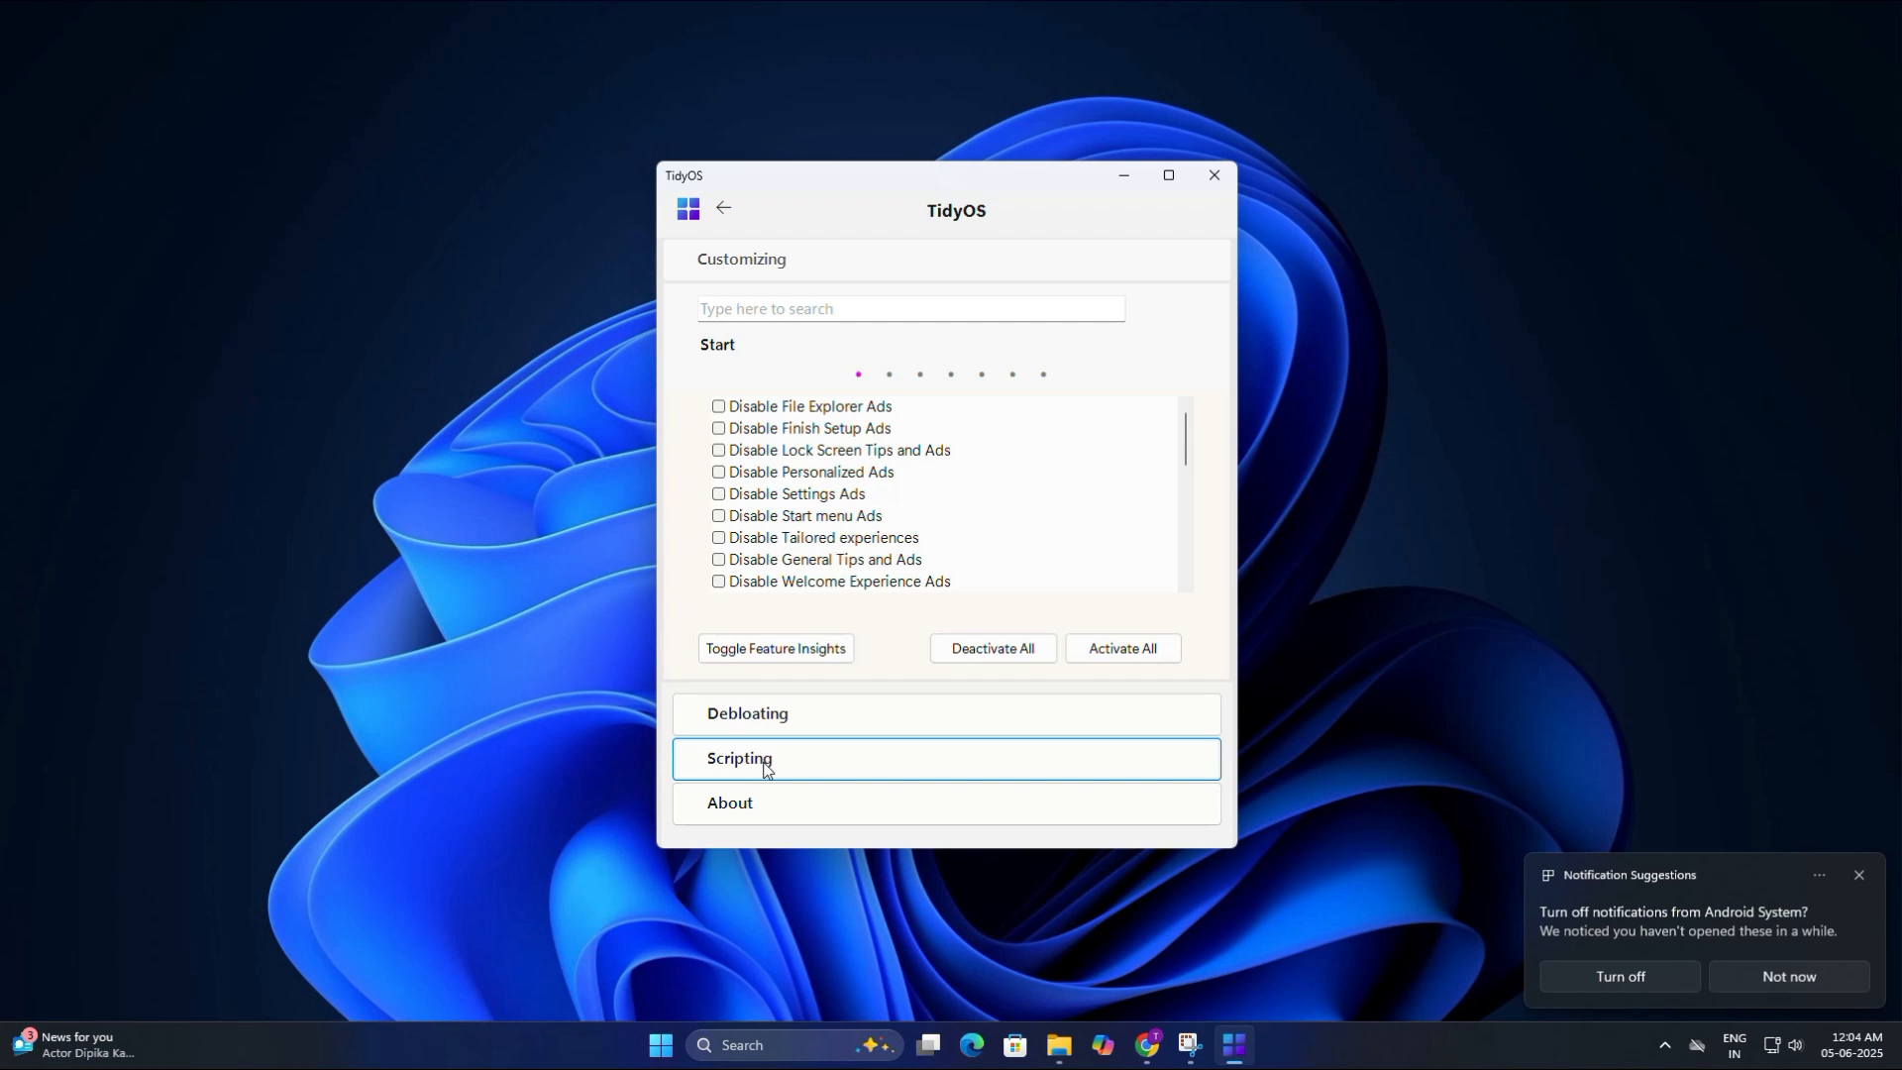
- Dismiss the notification suggestion and turn on the options disabling File Explorer, Finish Setup, Lock Screen, Personalized and Settings ads
{"action": "left_click", "coordinate": [1858, 876]}
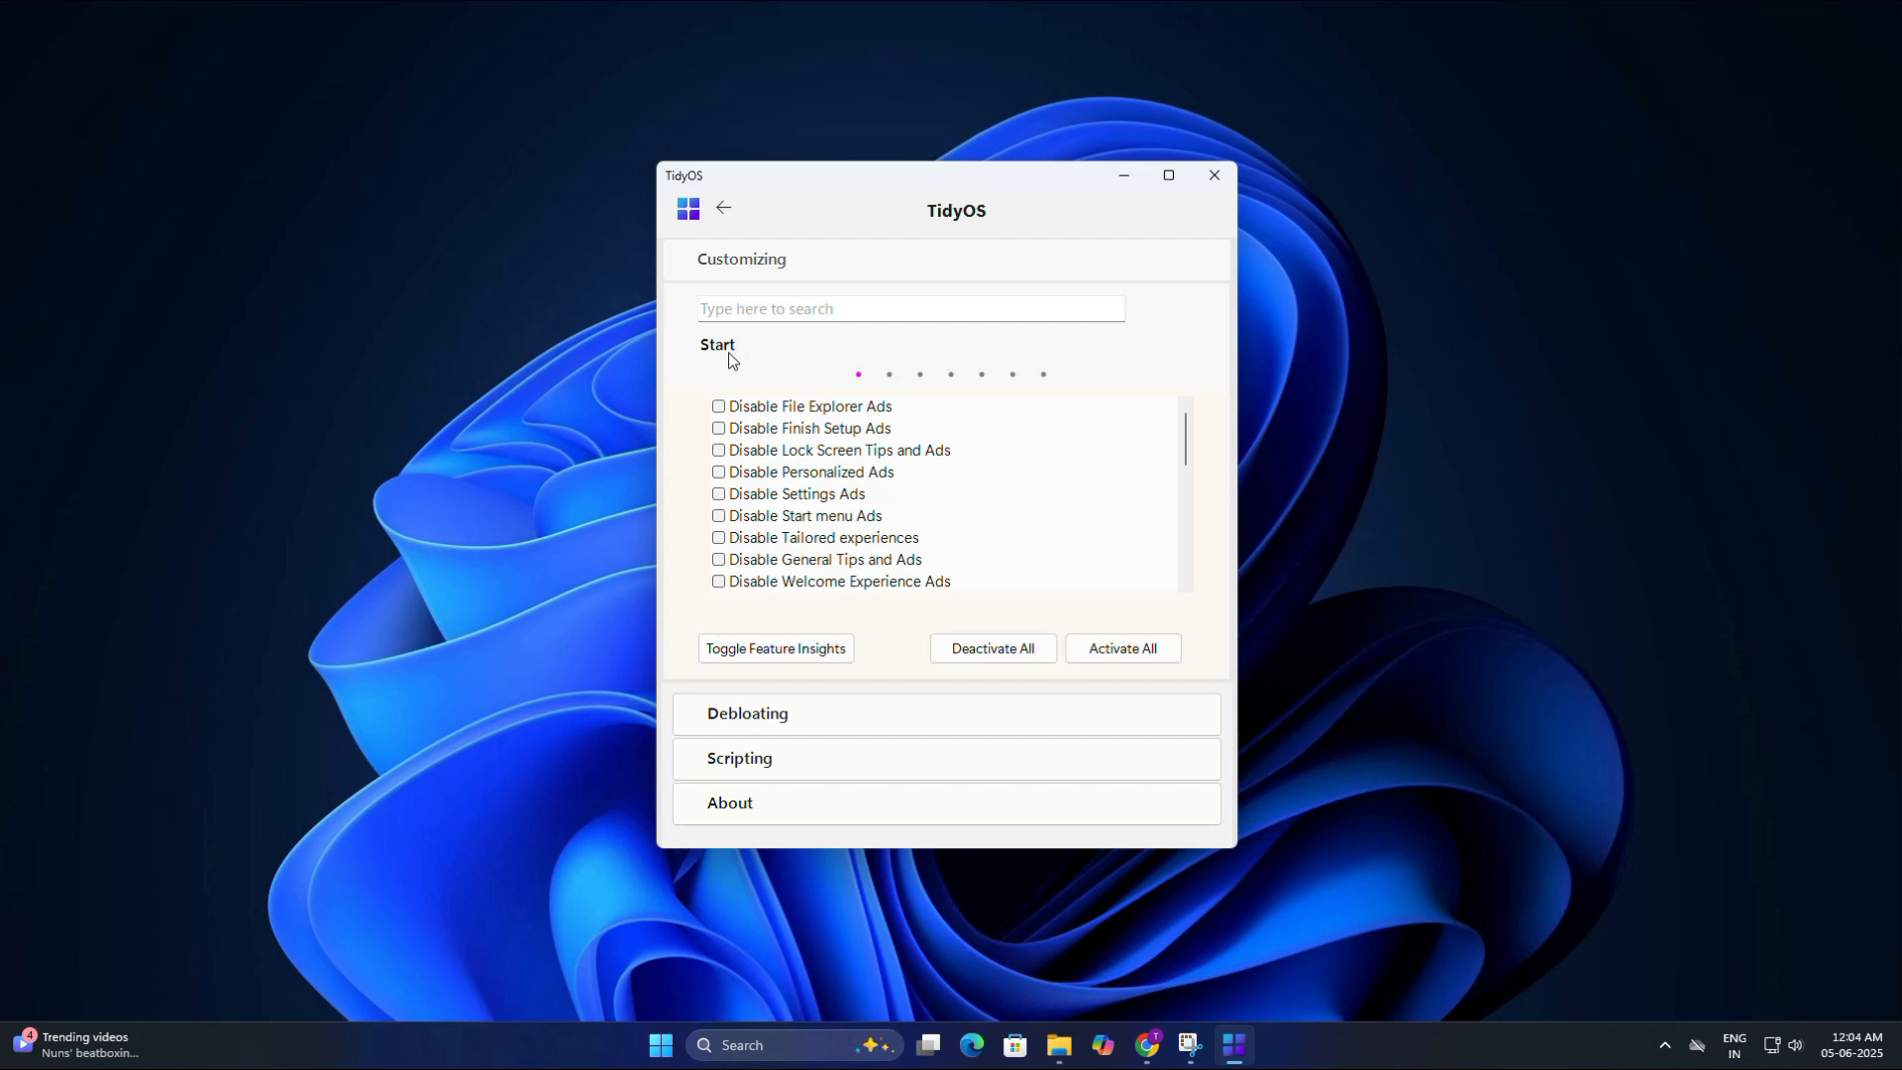
{"action": "left_click", "coordinate": [720, 414]}
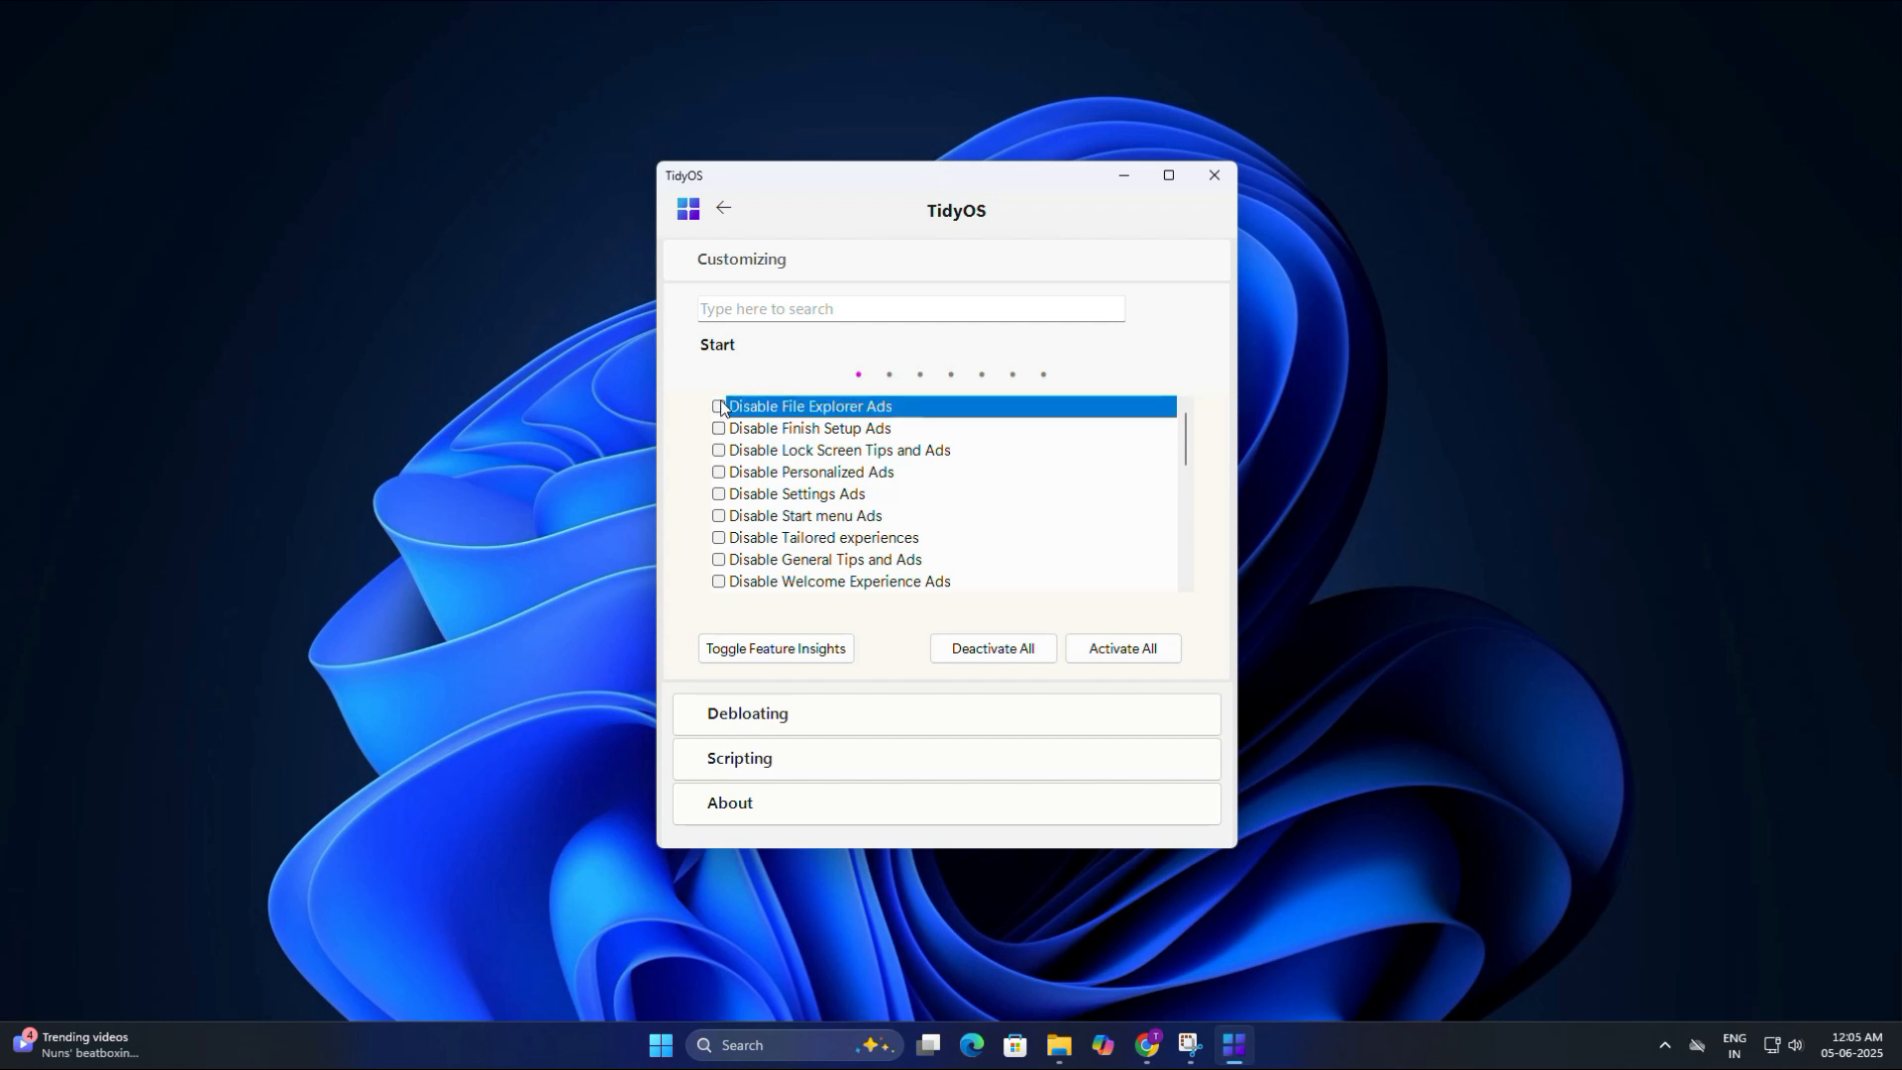
{"action": "left_click", "coordinate": [720, 414]}
{"action": "left_click", "coordinate": [722, 432]}
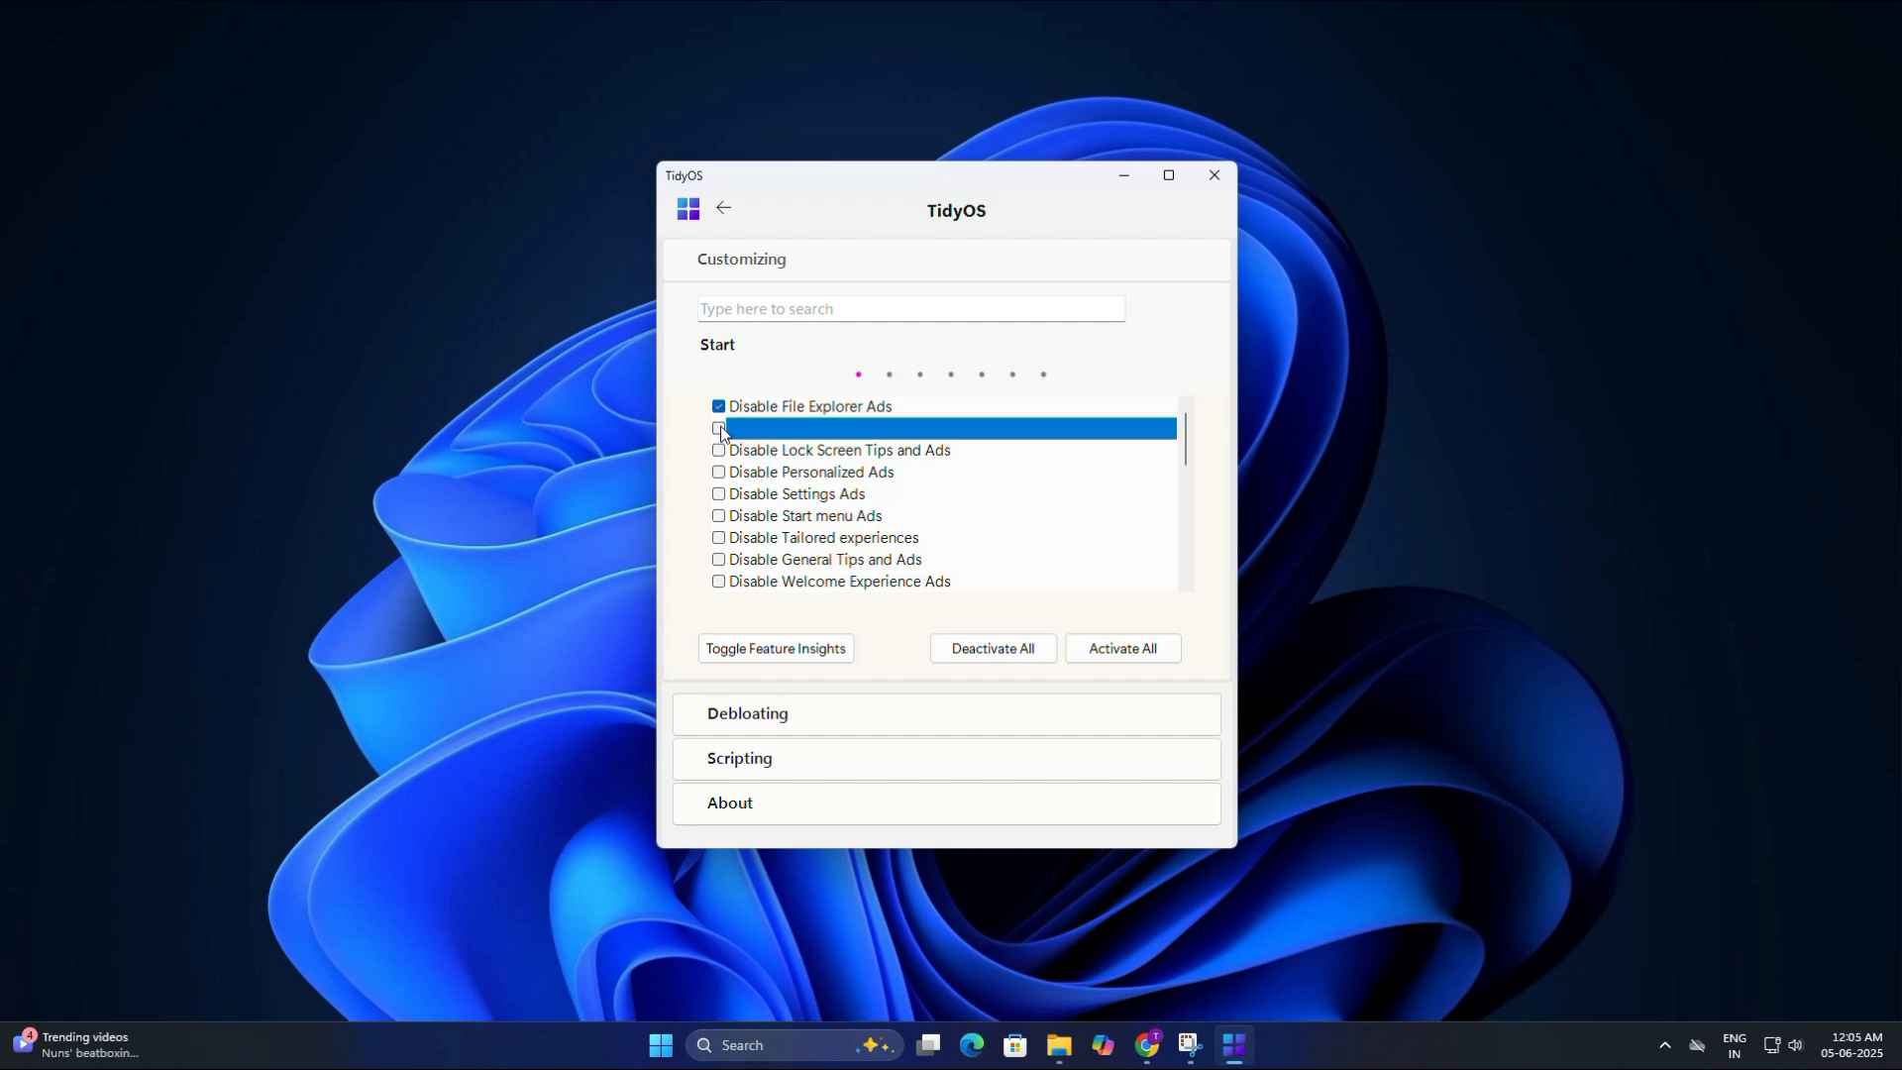
{"action": "left_click", "coordinate": [721, 430]}
{"action": "left_click", "coordinate": [719, 453]}
{"action": "left_click", "coordinate": [720, 453]}
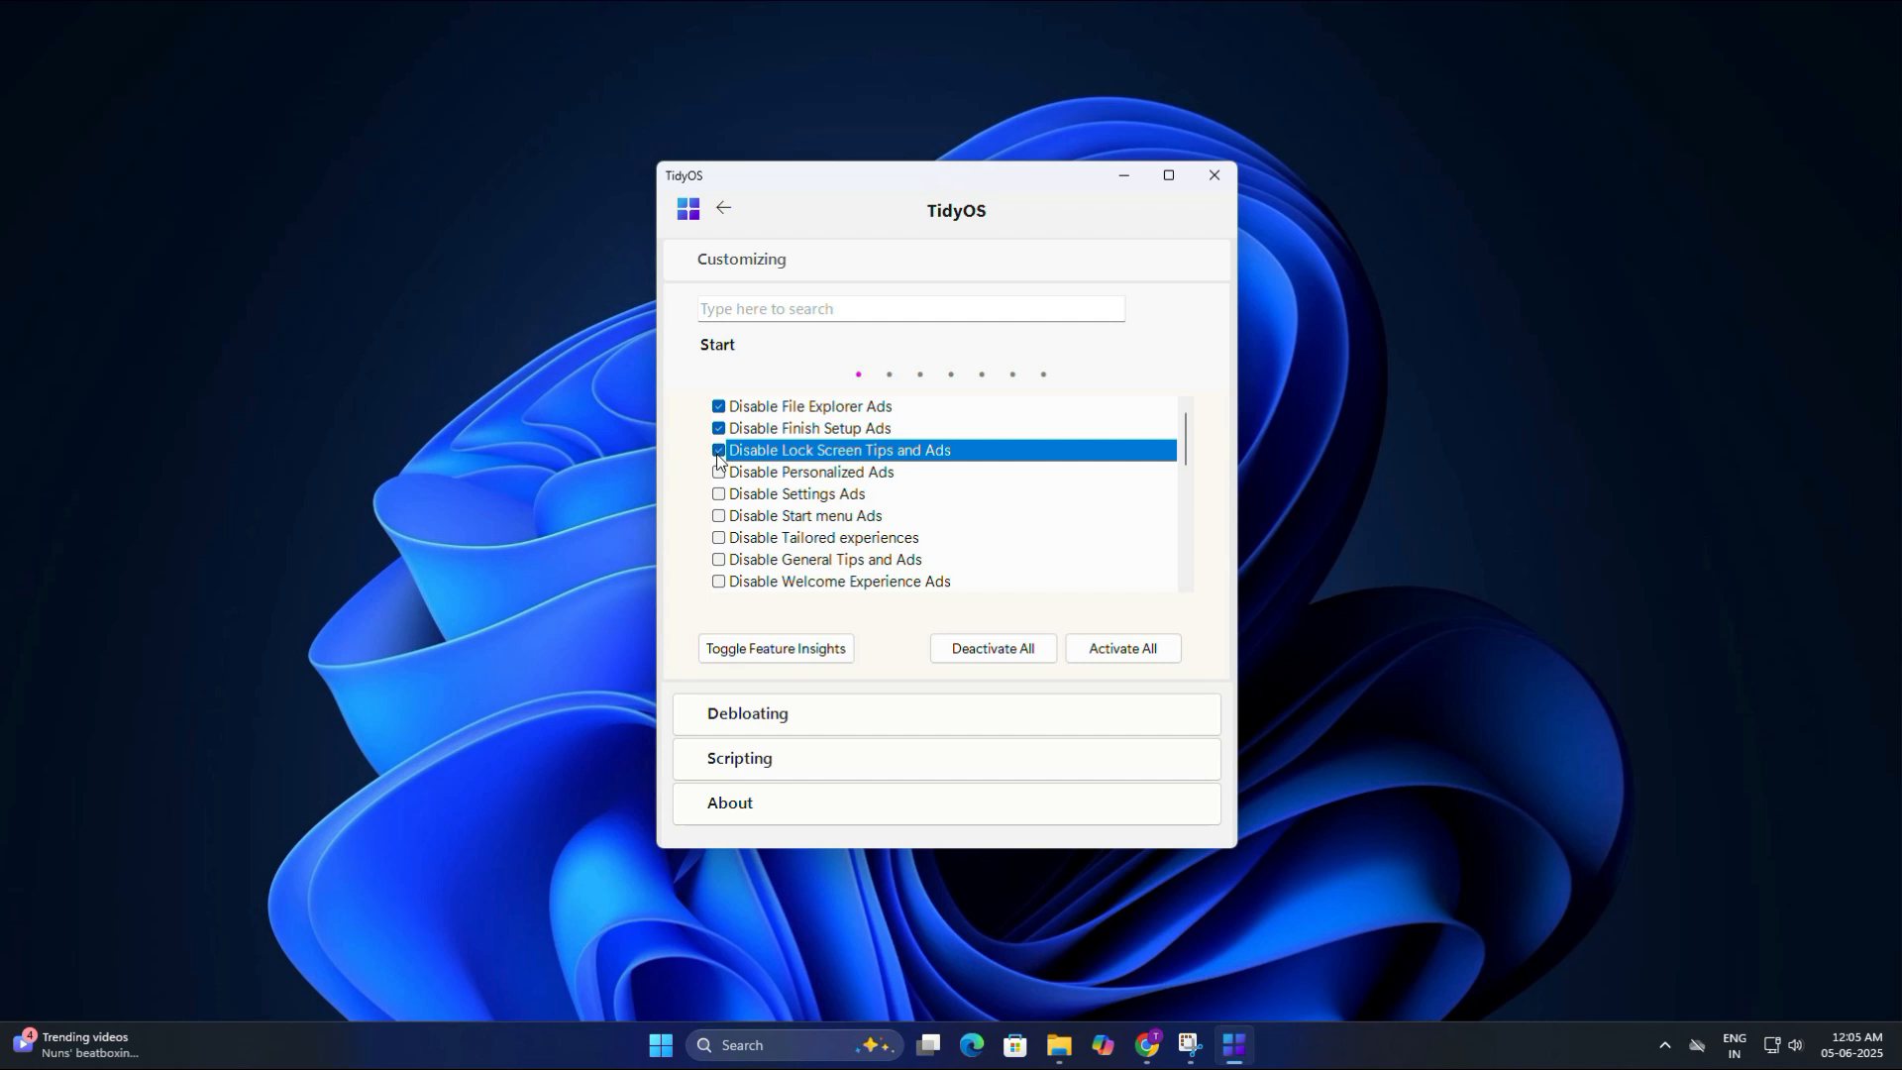
{"action": "left_click", "coordinate": [720, 474]}
{"action": "left_click", "coordinate": [720, 475]}
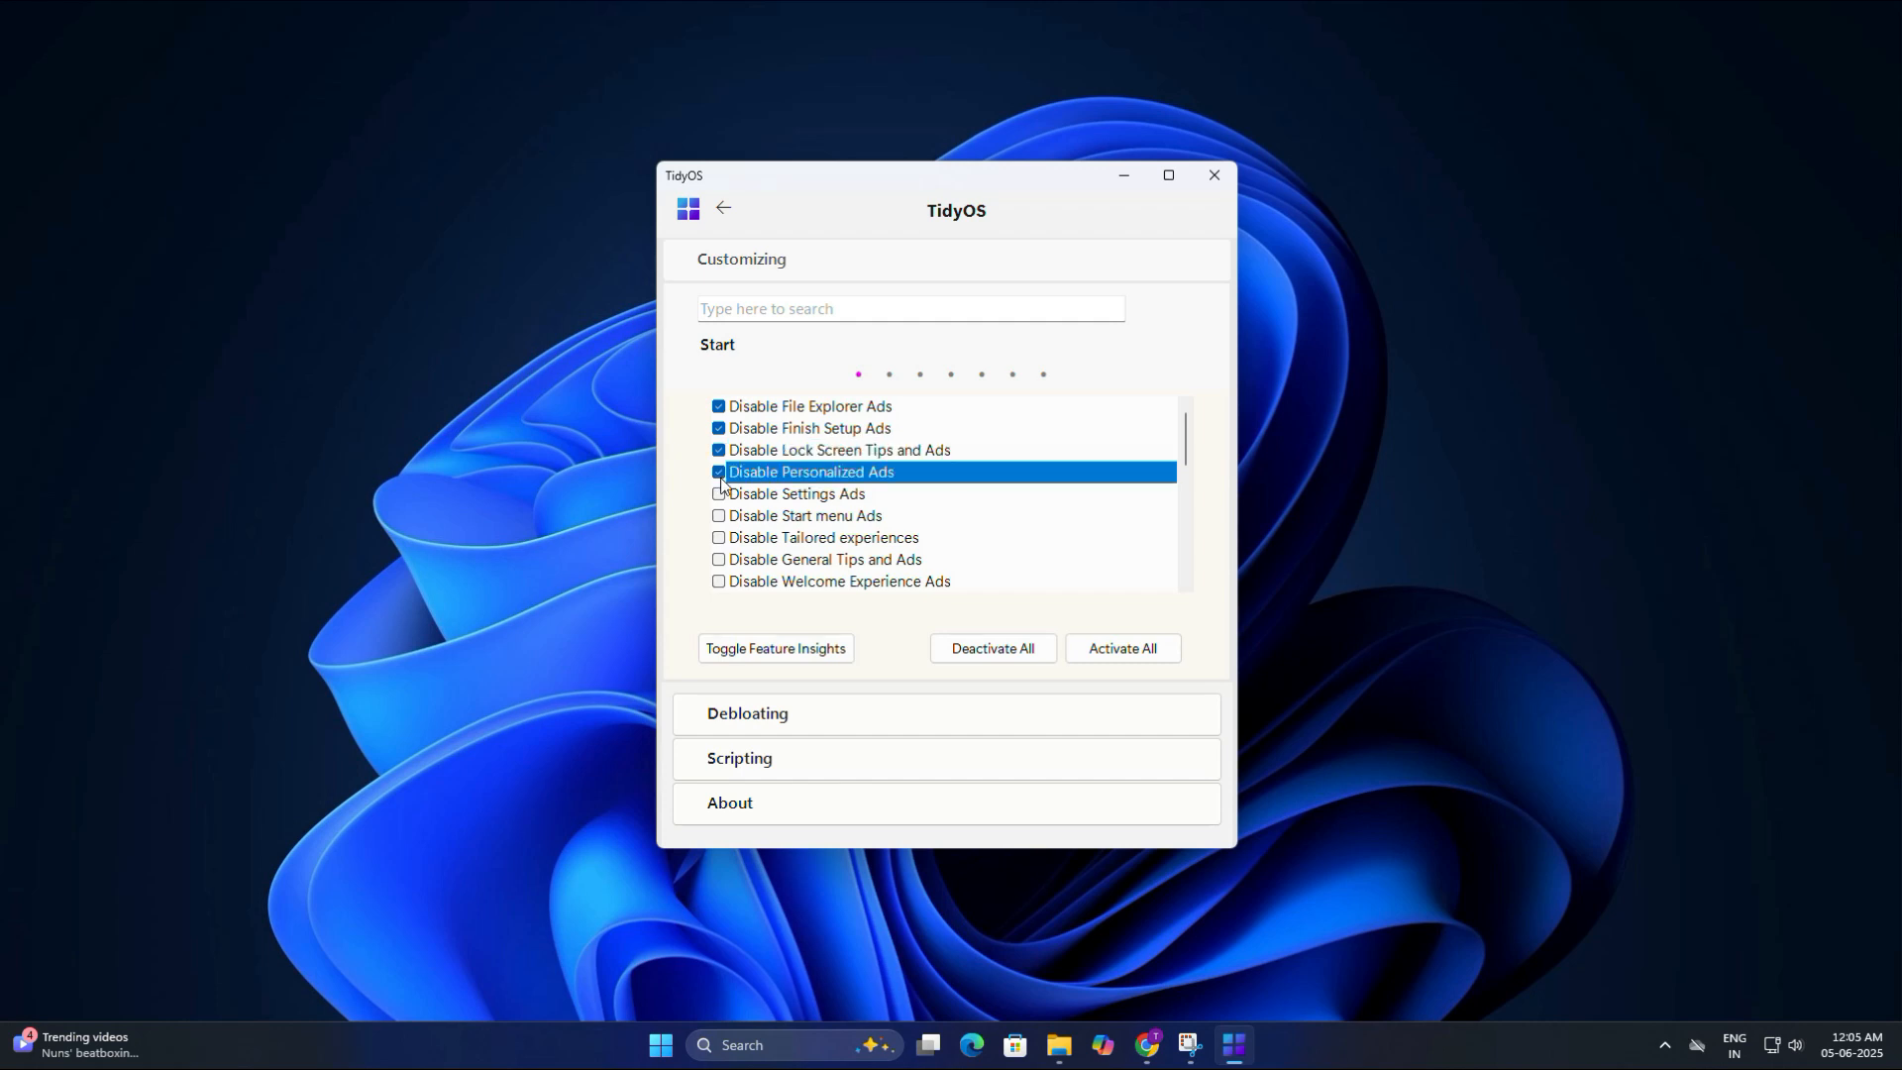
{"action": "left_click", "coordinate": [719, 495]}
{"action": "left_click", "coordinate": [719, 495]}
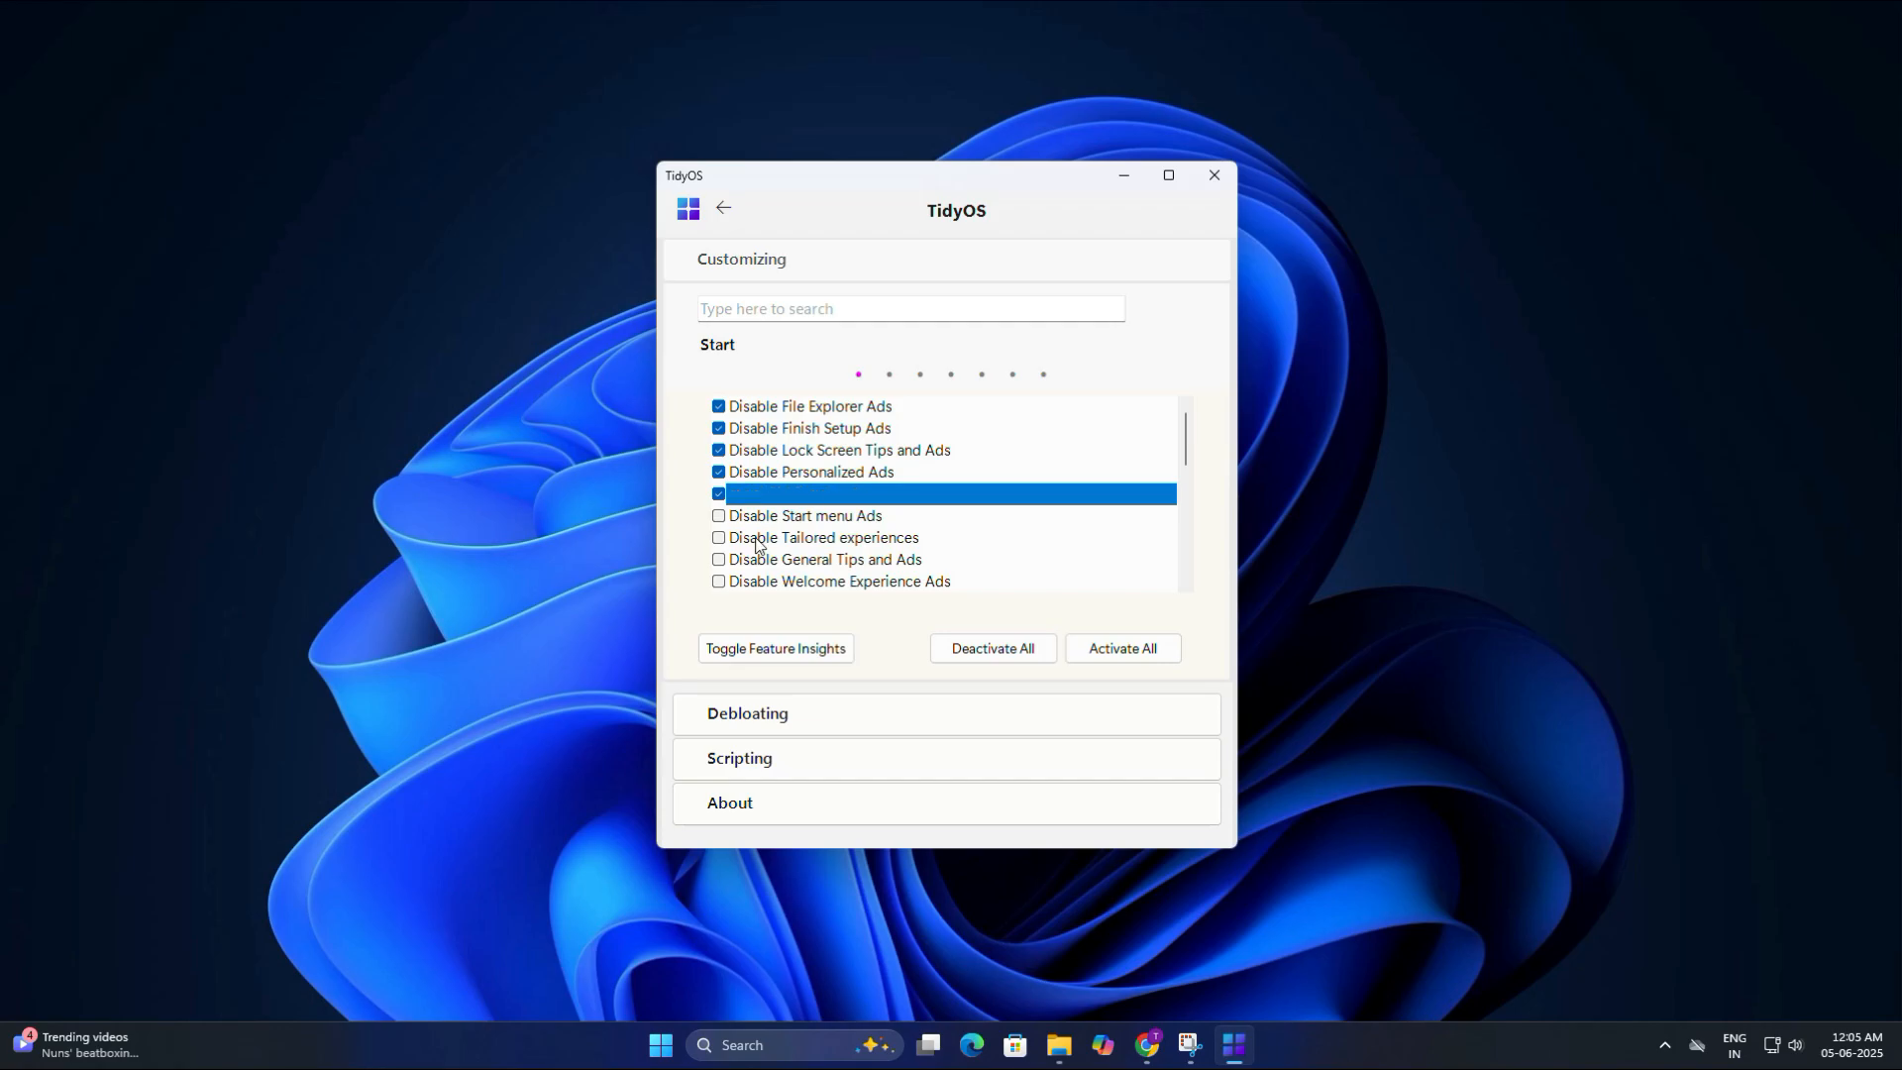
- Turn on Disable activity history, Disable location tracking and Turn off Telemetry data collection
{"action": "scroll", "coordinate": [754, 544], "scroll_direction": "down", "scroll_amount": 1}
{"action": "left_click", "coordinate": [718, 540]}
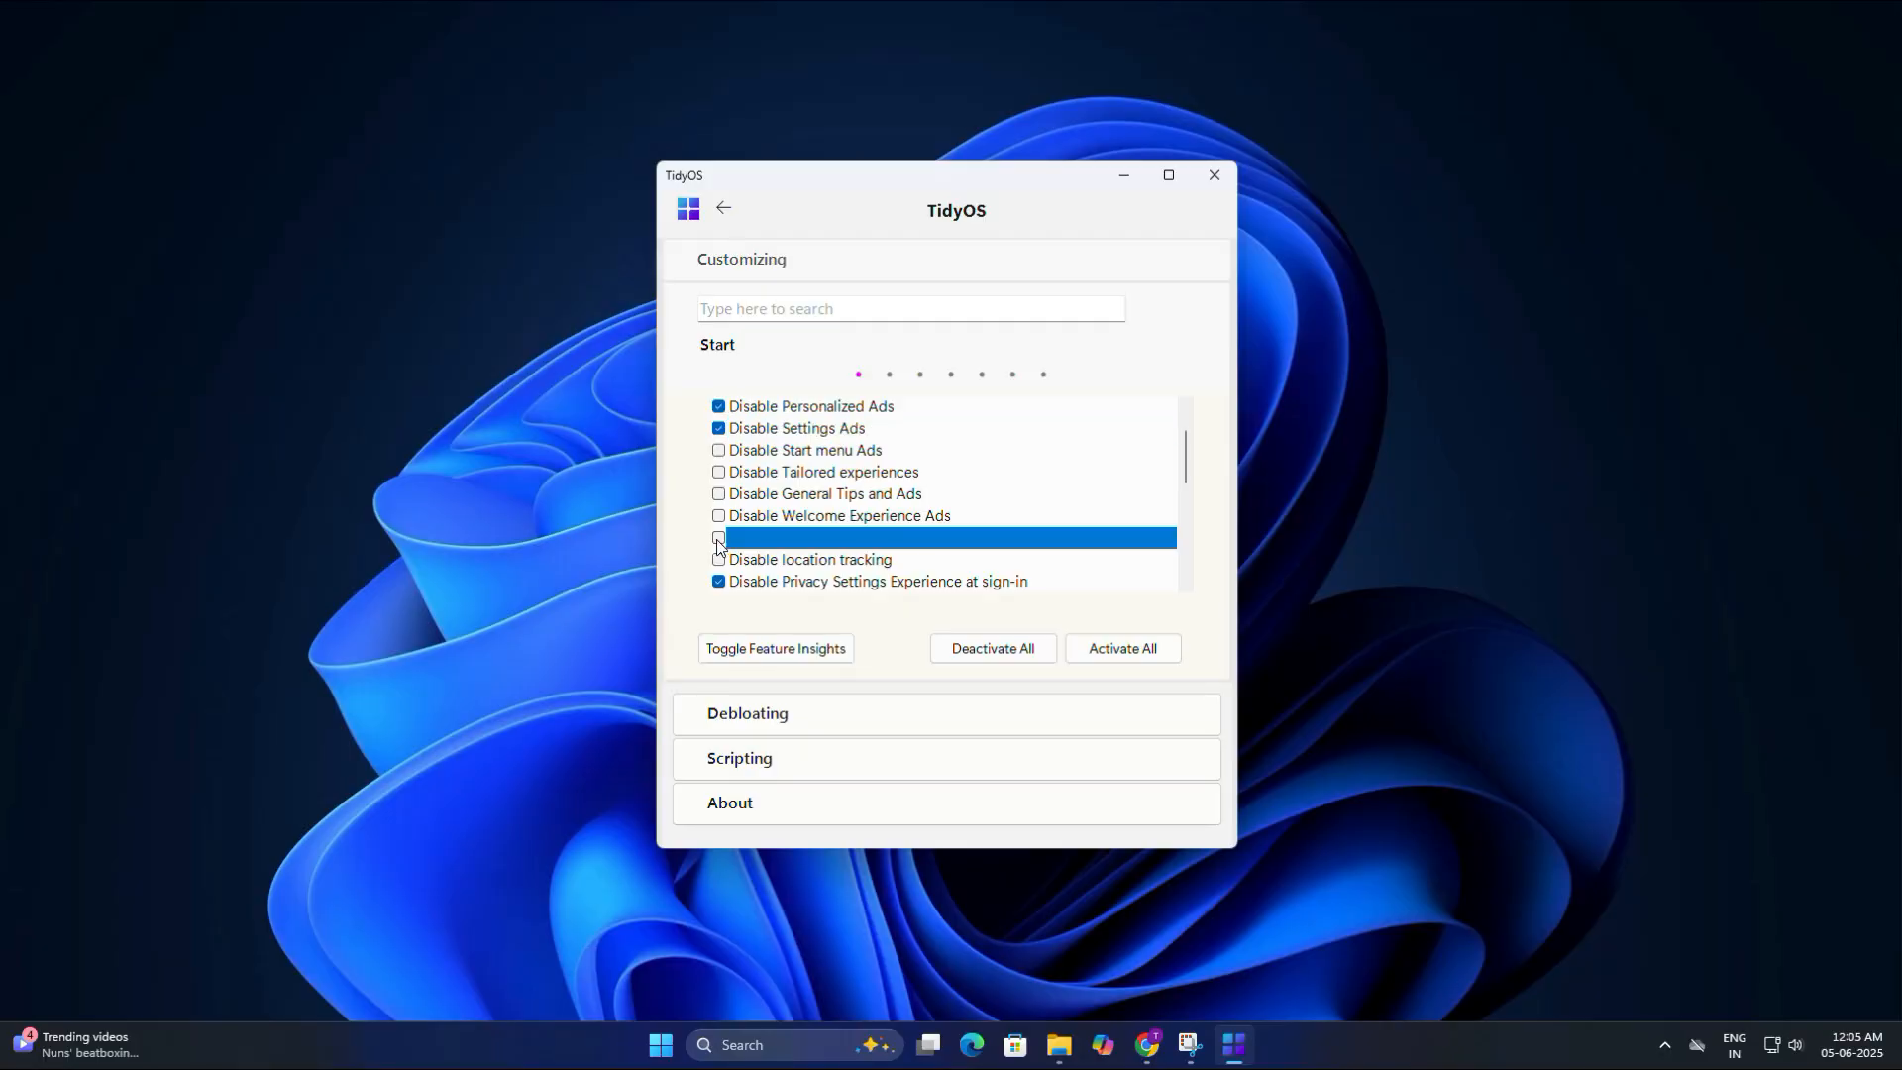
{"action": "left_click", "coordinate": [718, 540]}
{"action": "left_click", "coordinate": [719, 559]}
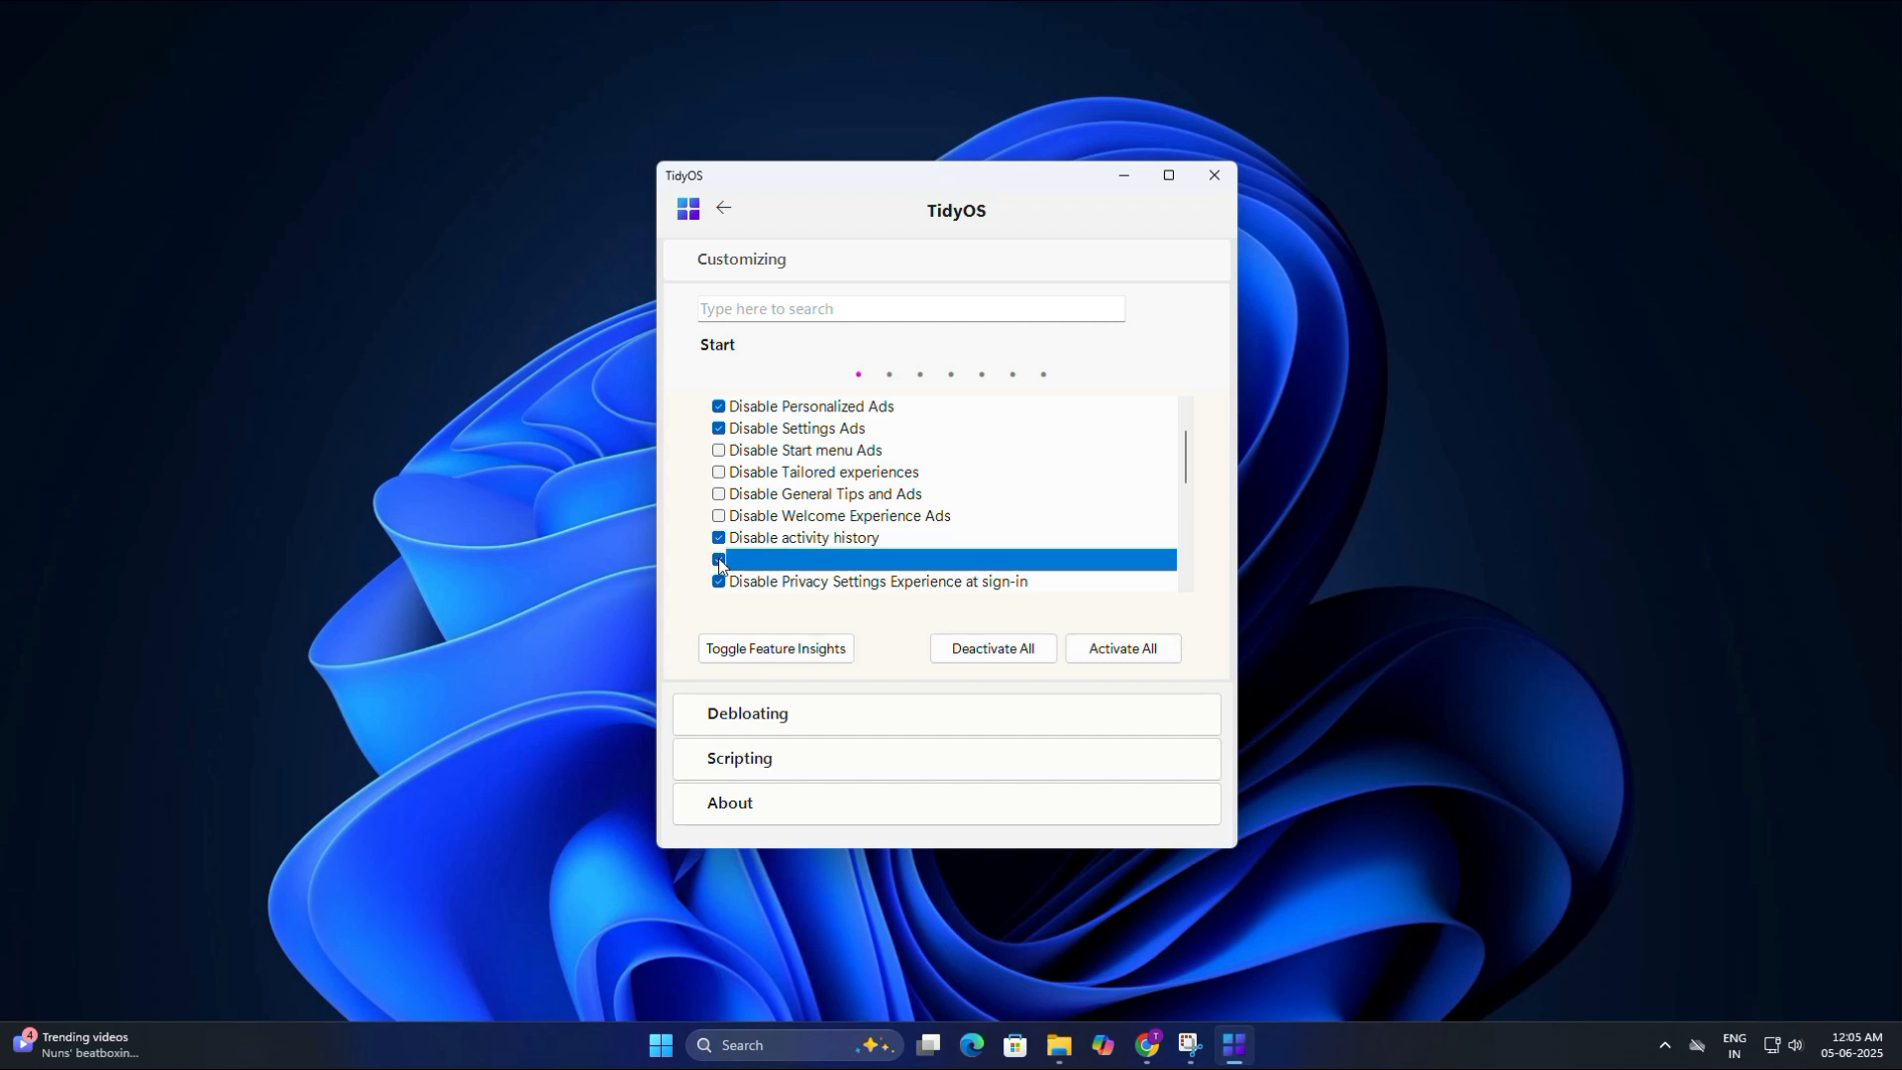
{"action": "left_click", "coordinate": [718, 560]}
{"action": "scroll", "coordinate": [864, 539], "scroll_direction": "down", "scroll_amount": 1}
{"action": "left_click", "coordinate": [719, 538]}
{"action": "left_click", "coordinate": [719, 538]}
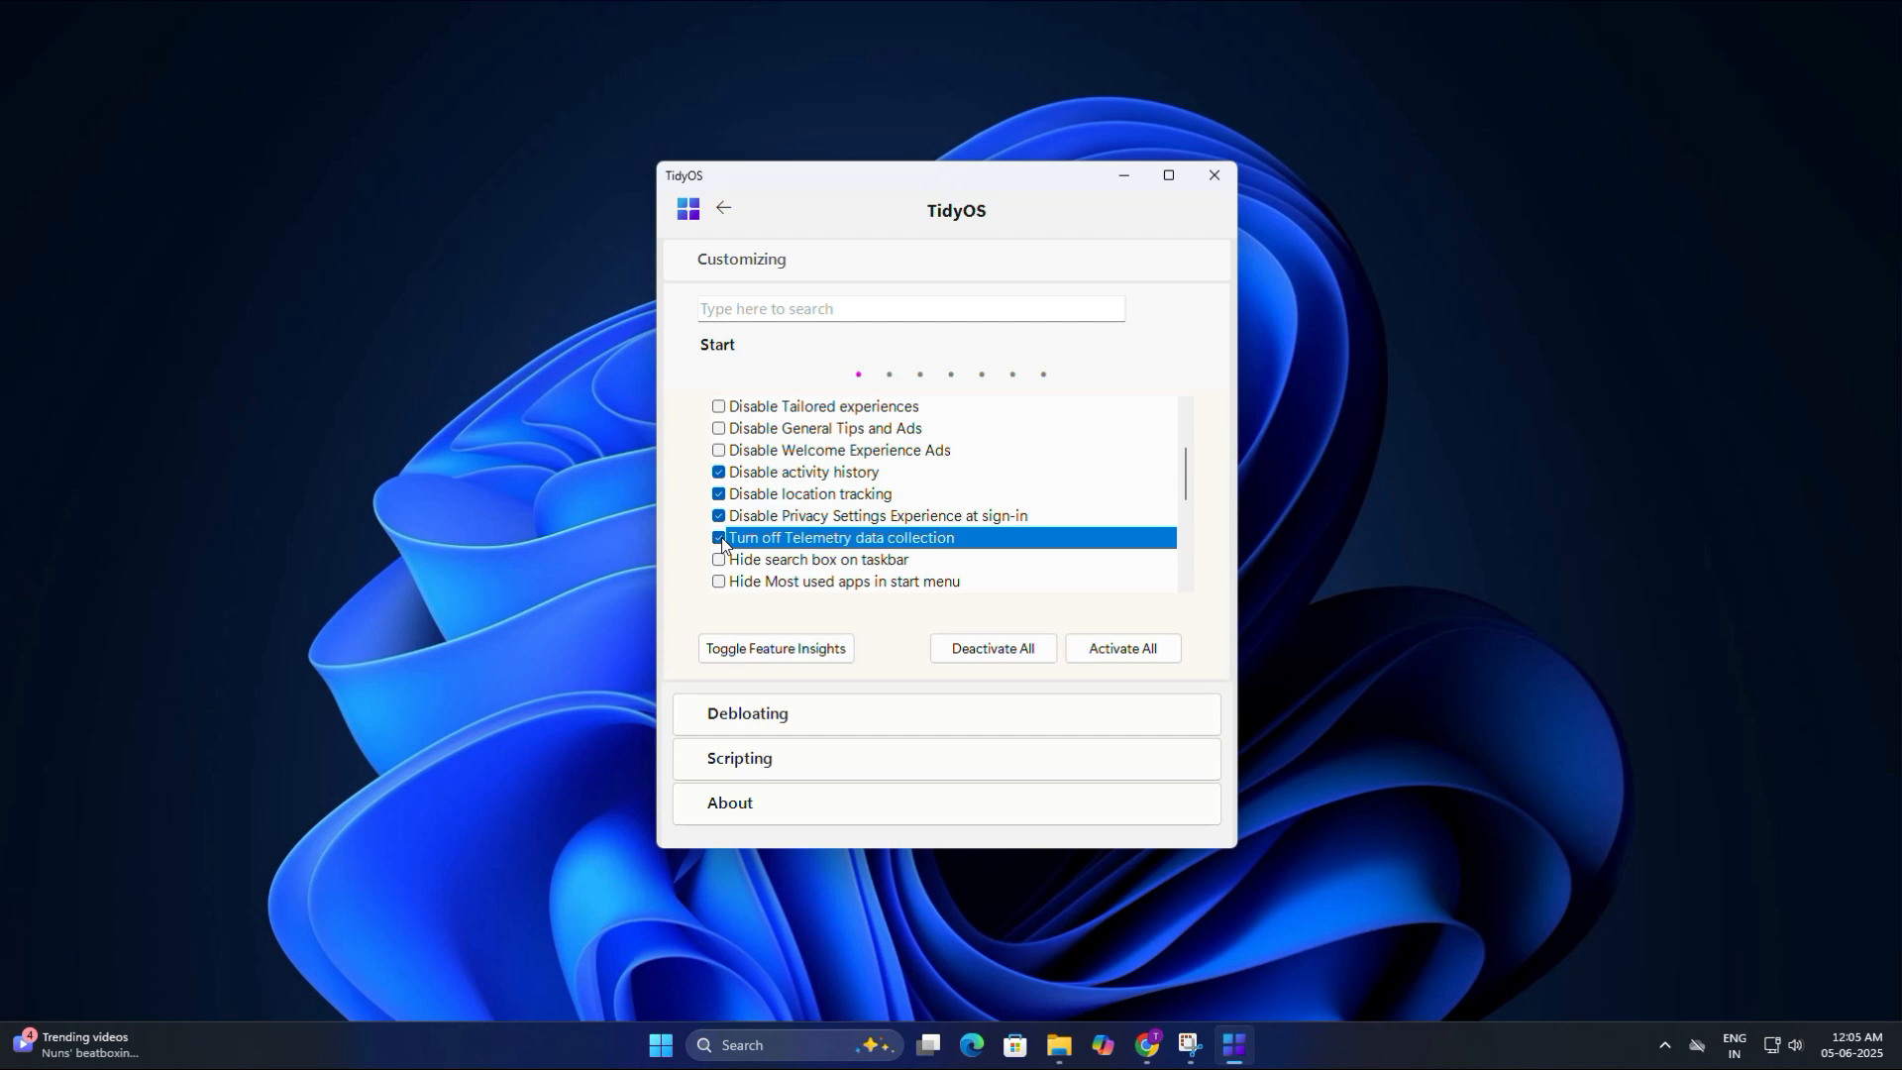
- Try out Align Start button to left and switch that option off again
{"action": "scroll", "coordinate": [778, 522], "scroll_direction": "down", "scroll_amount": 1}
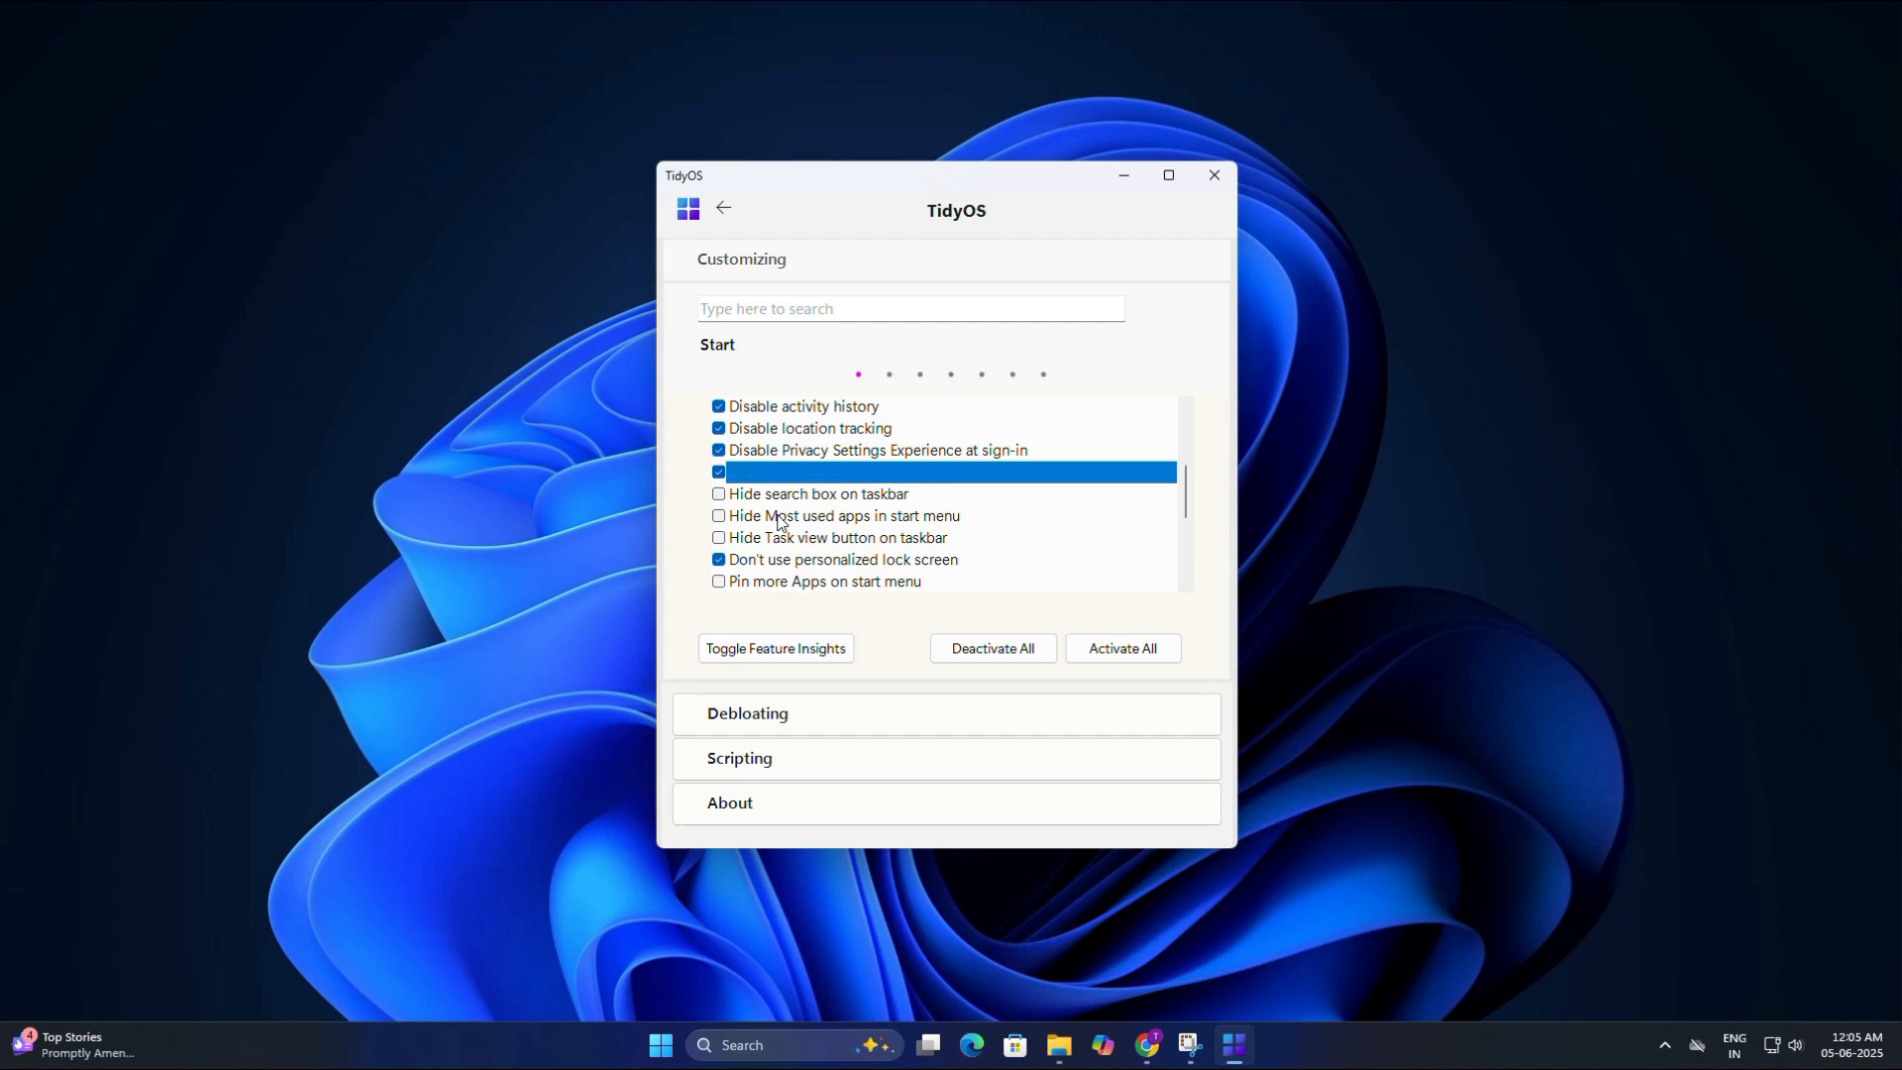
{"action": "scroll", "coordinate": [778, 522], "scroll_direction": "down", "scroll_amount": 1}
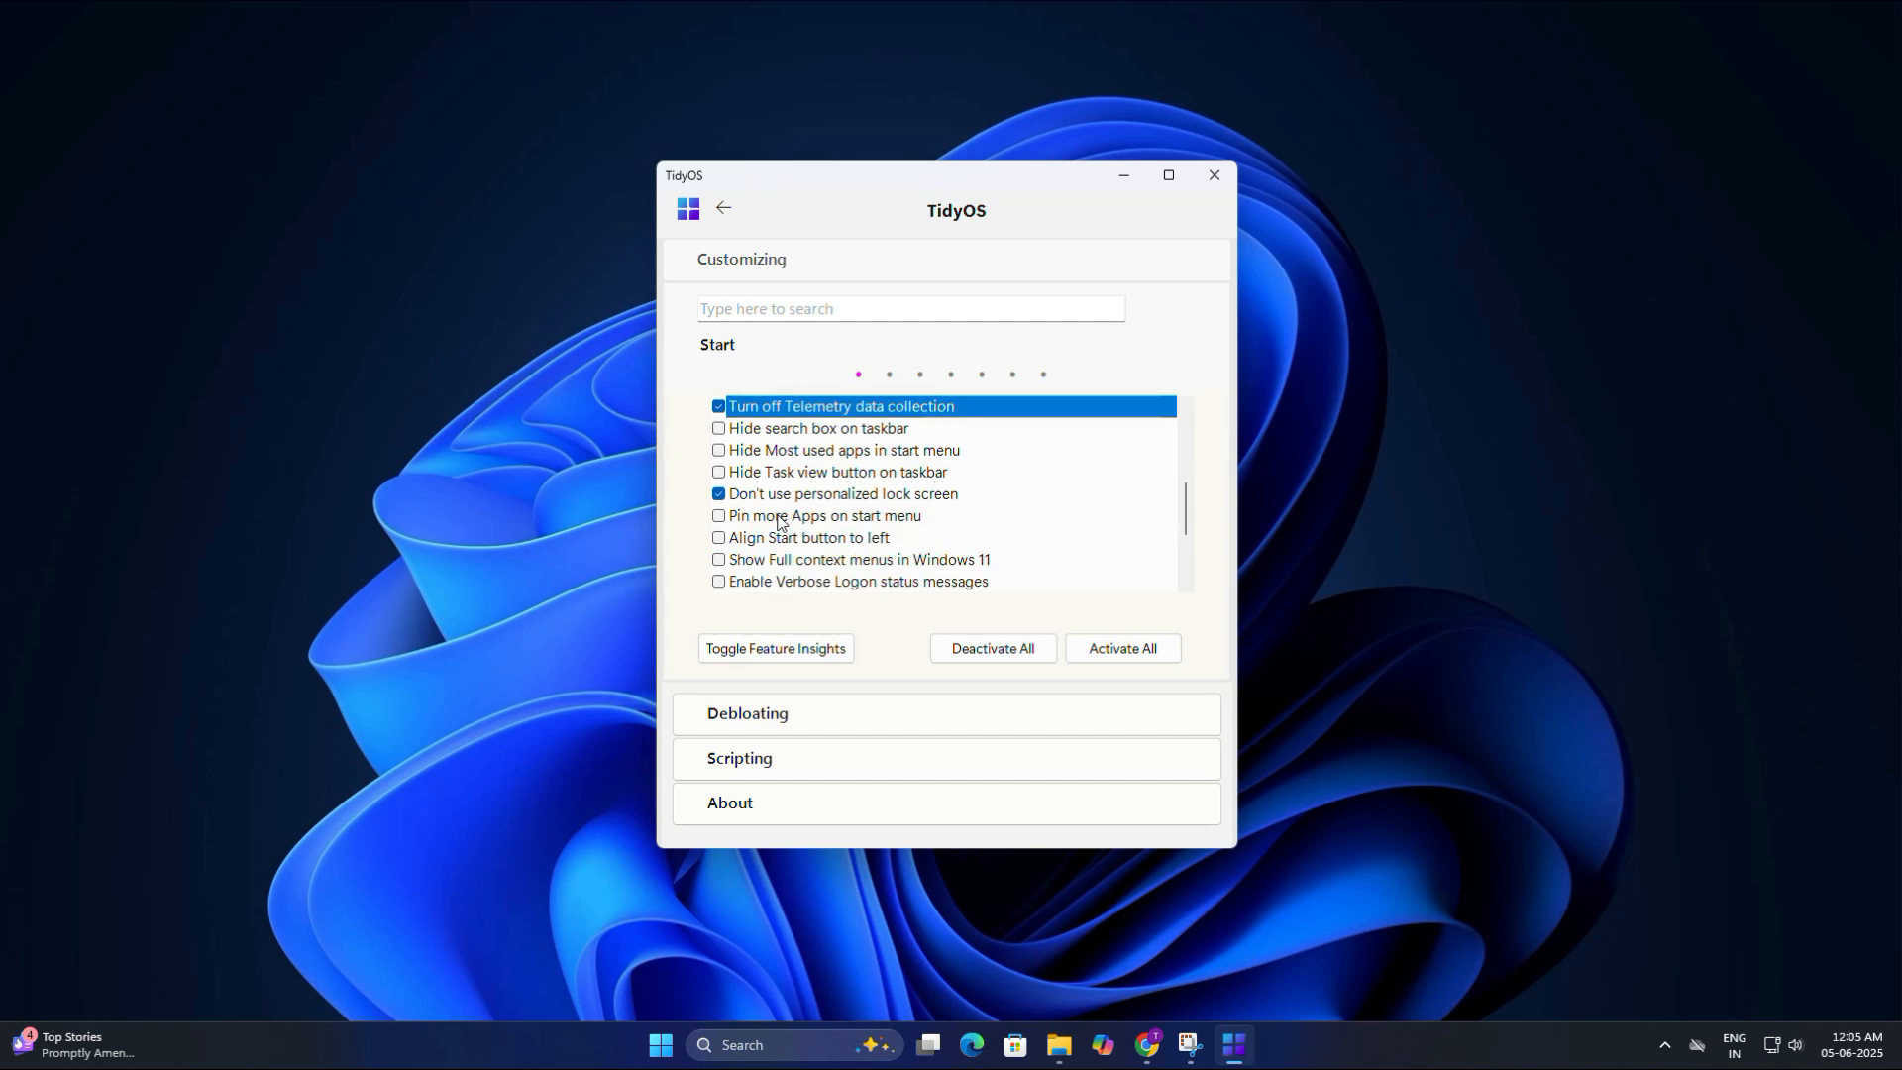
{"action": "scroll", "coordinate": [779, 513], "scroll_direction": "down", "scroll_amount": 1}
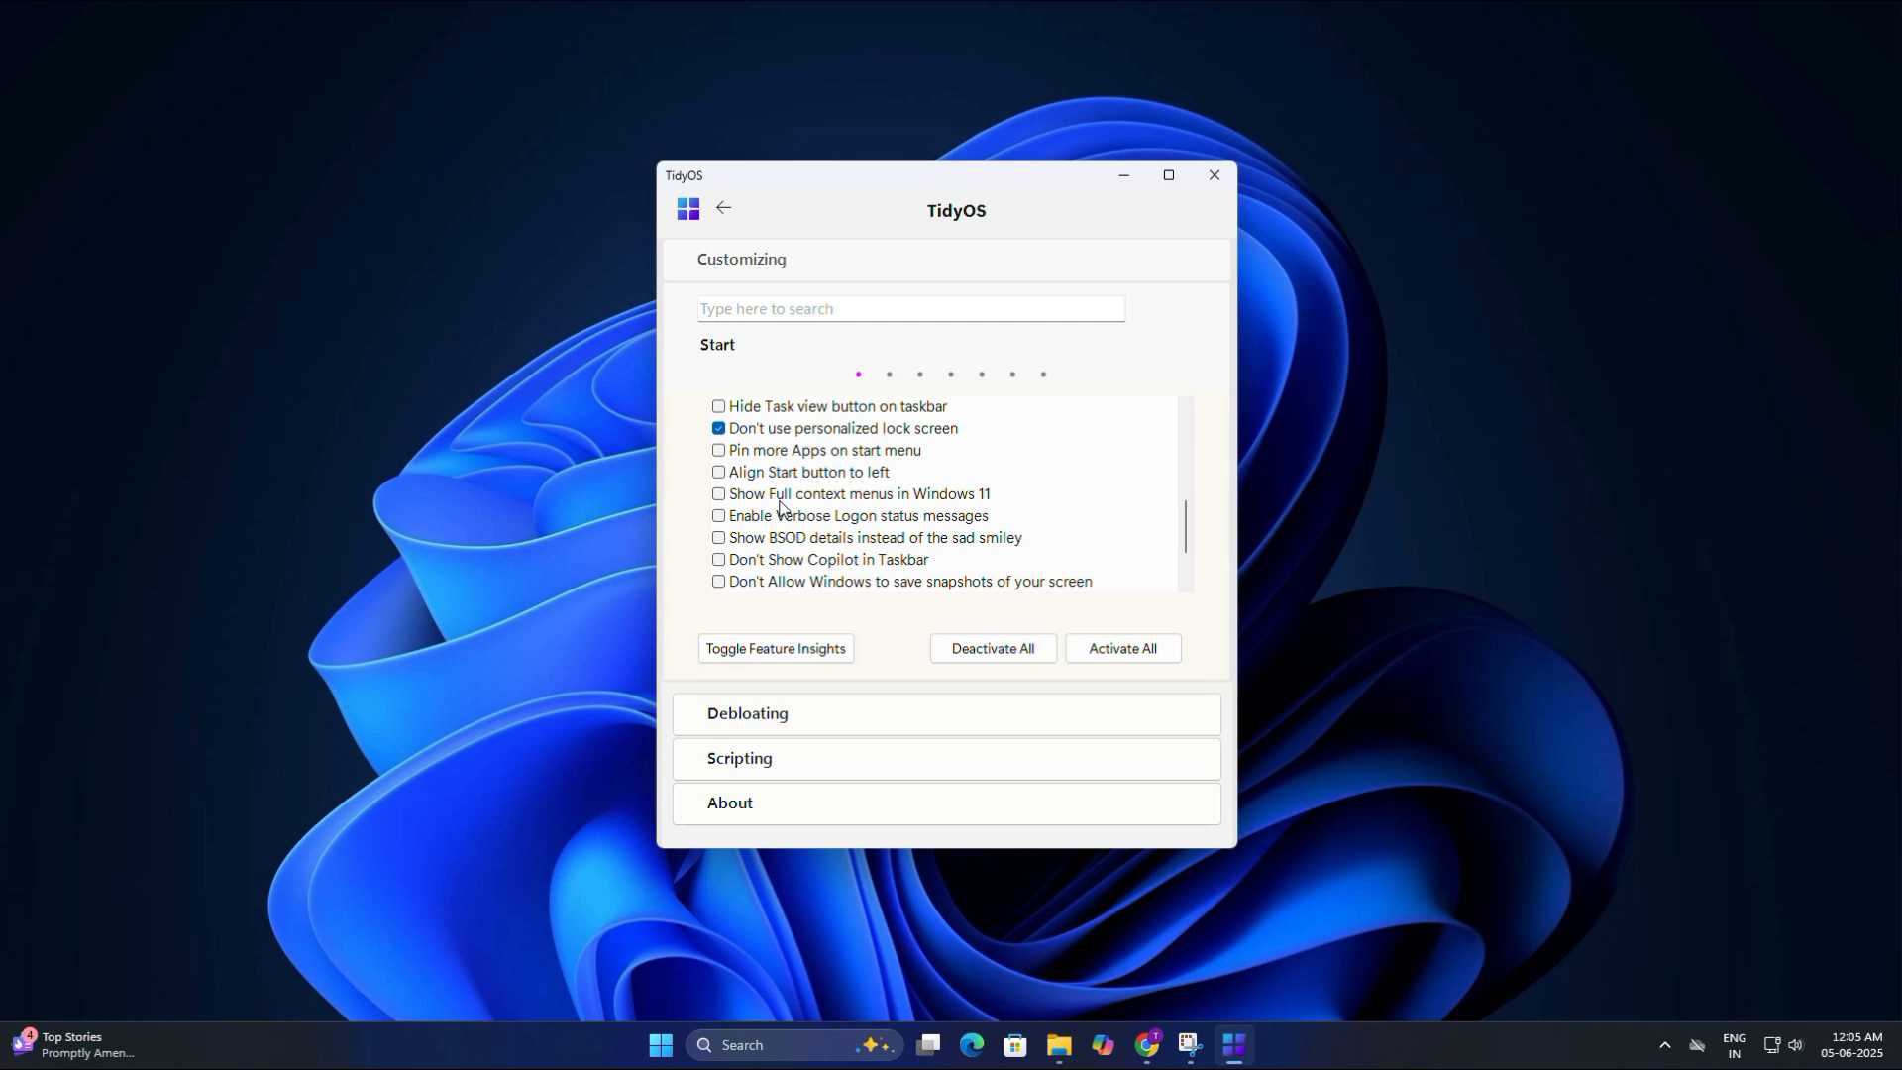
{"action": "left_click", "coordinate": [719, 472]}
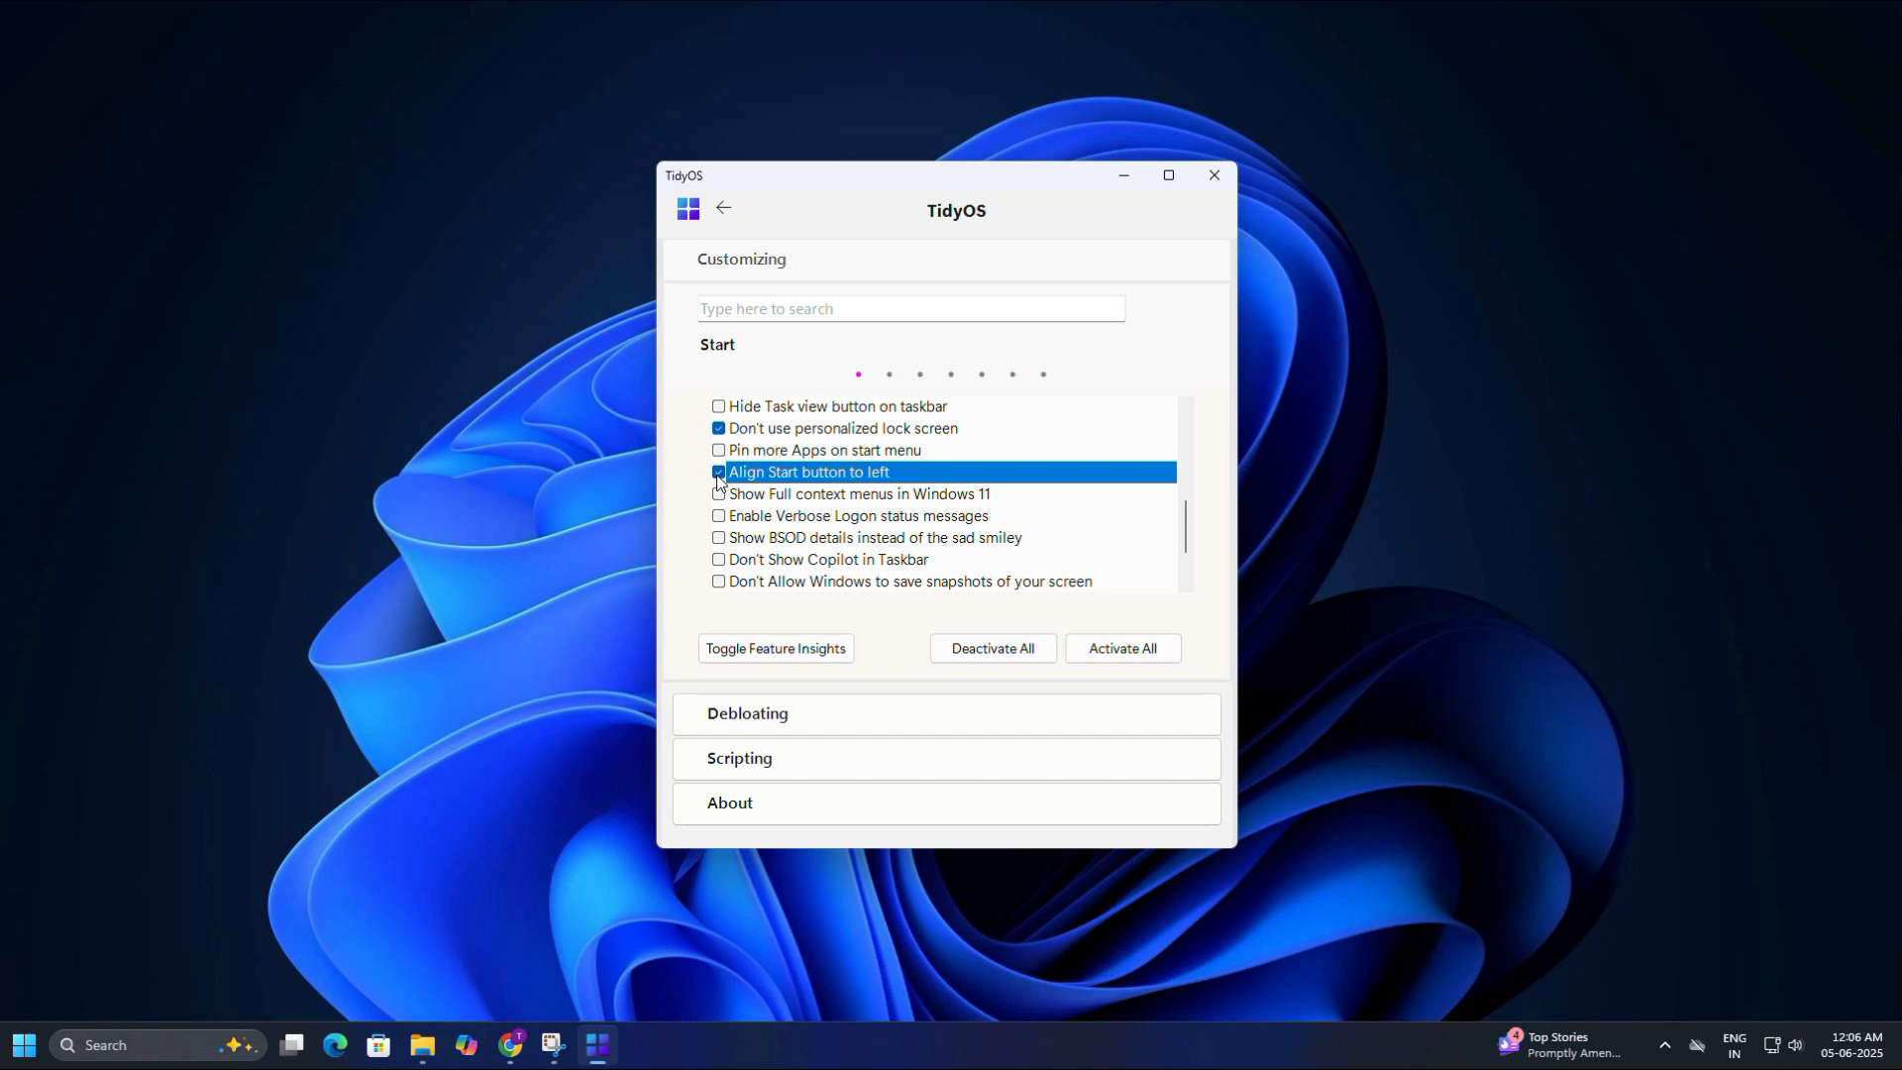
{"action": "left_click", "coordinate": [719, 473]}
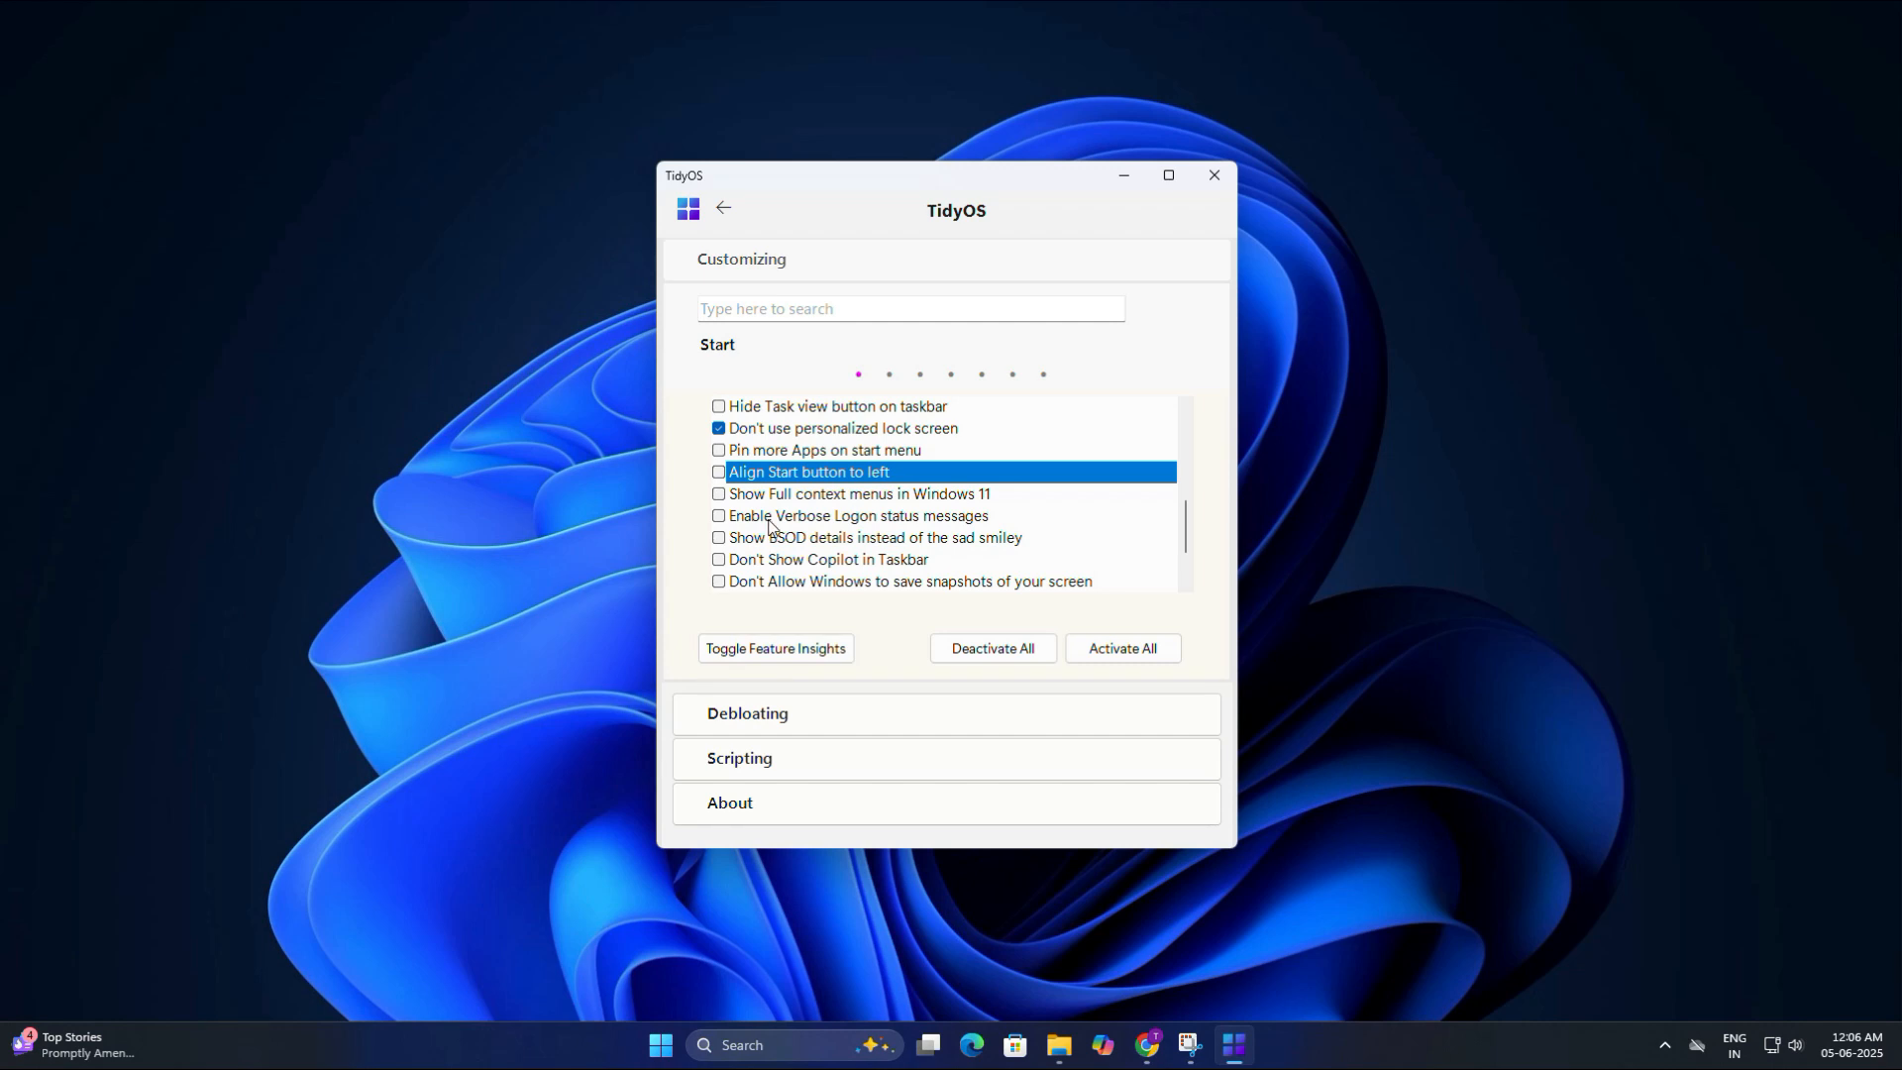
- Turn on Disable Power Throttling and Disable Visual Effects, and try to activate all the customizing options
{"action": "scroll", "coordinate": [769, 525], "scroll_direction": "down", "scroll_amount": 2}
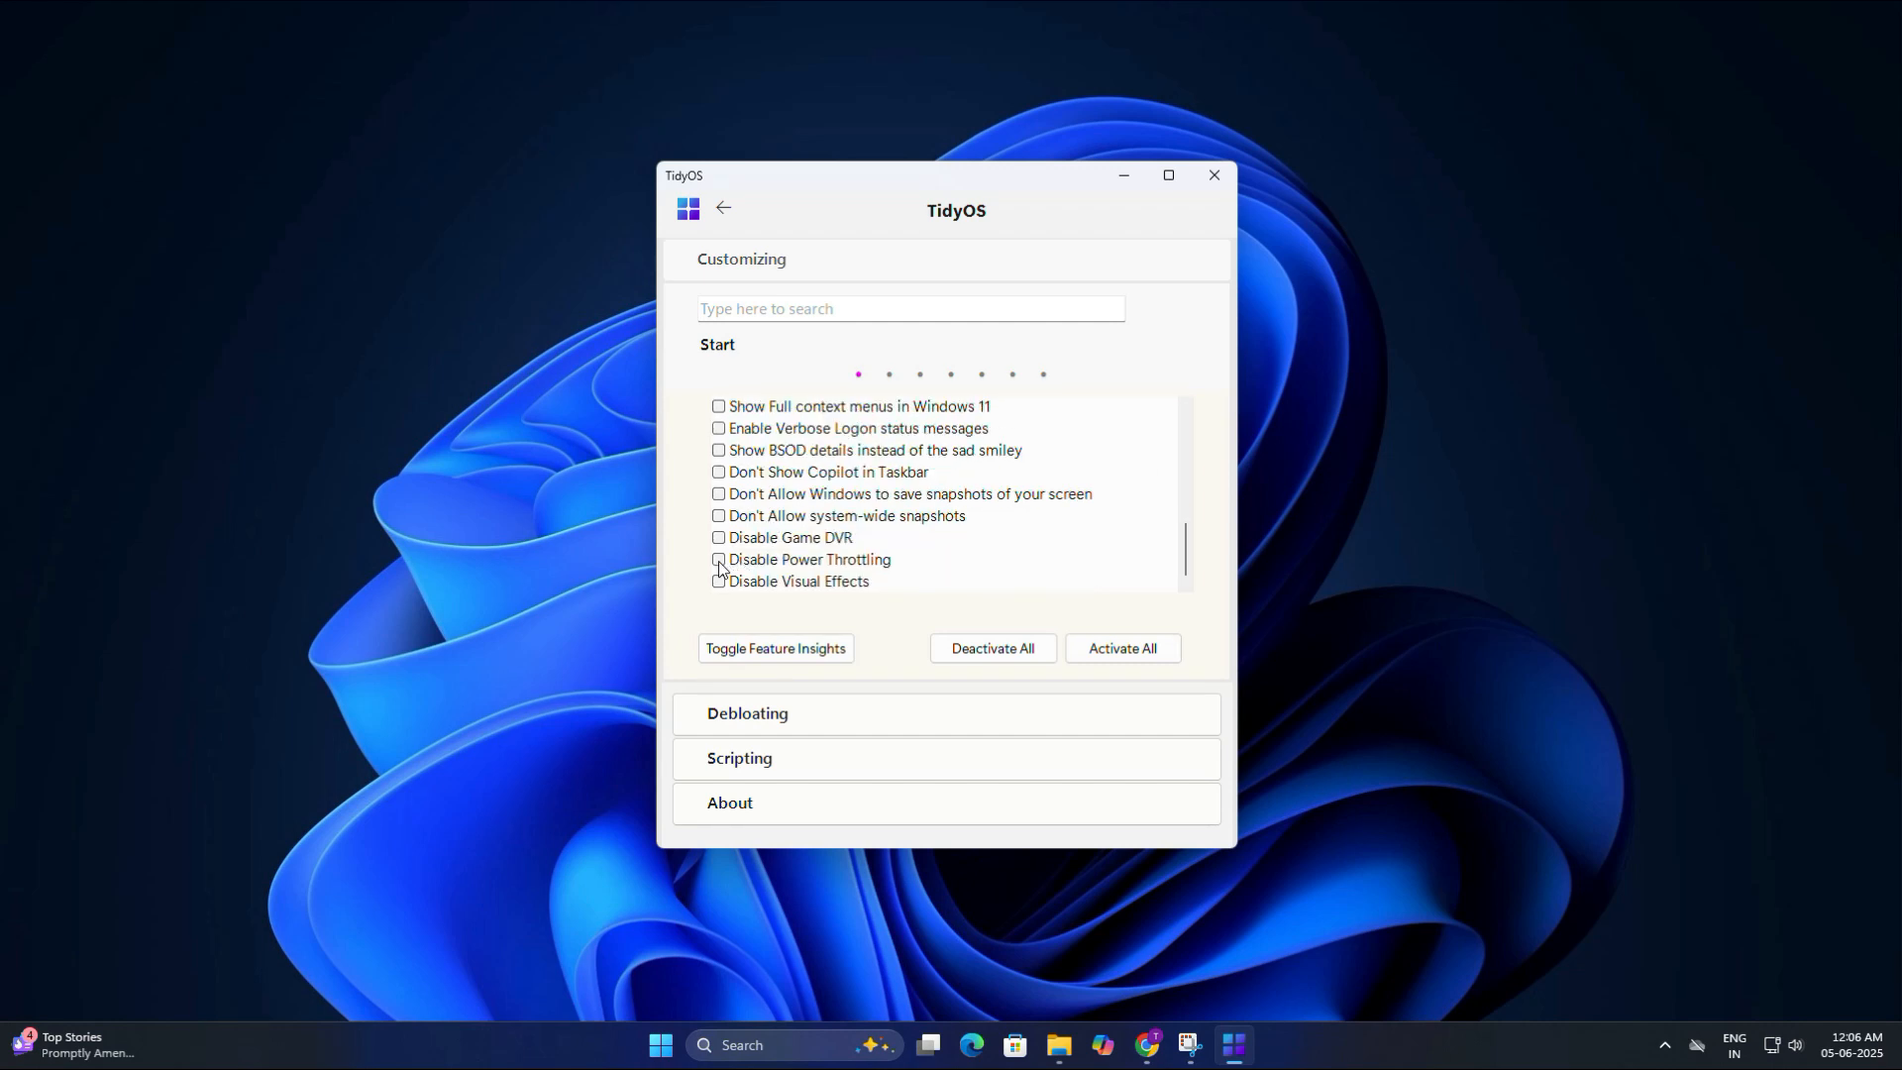
{"action": "left_click", "coordinate": [719, 563]}
{"action": "left_click", "coordinate": [719, 562]}
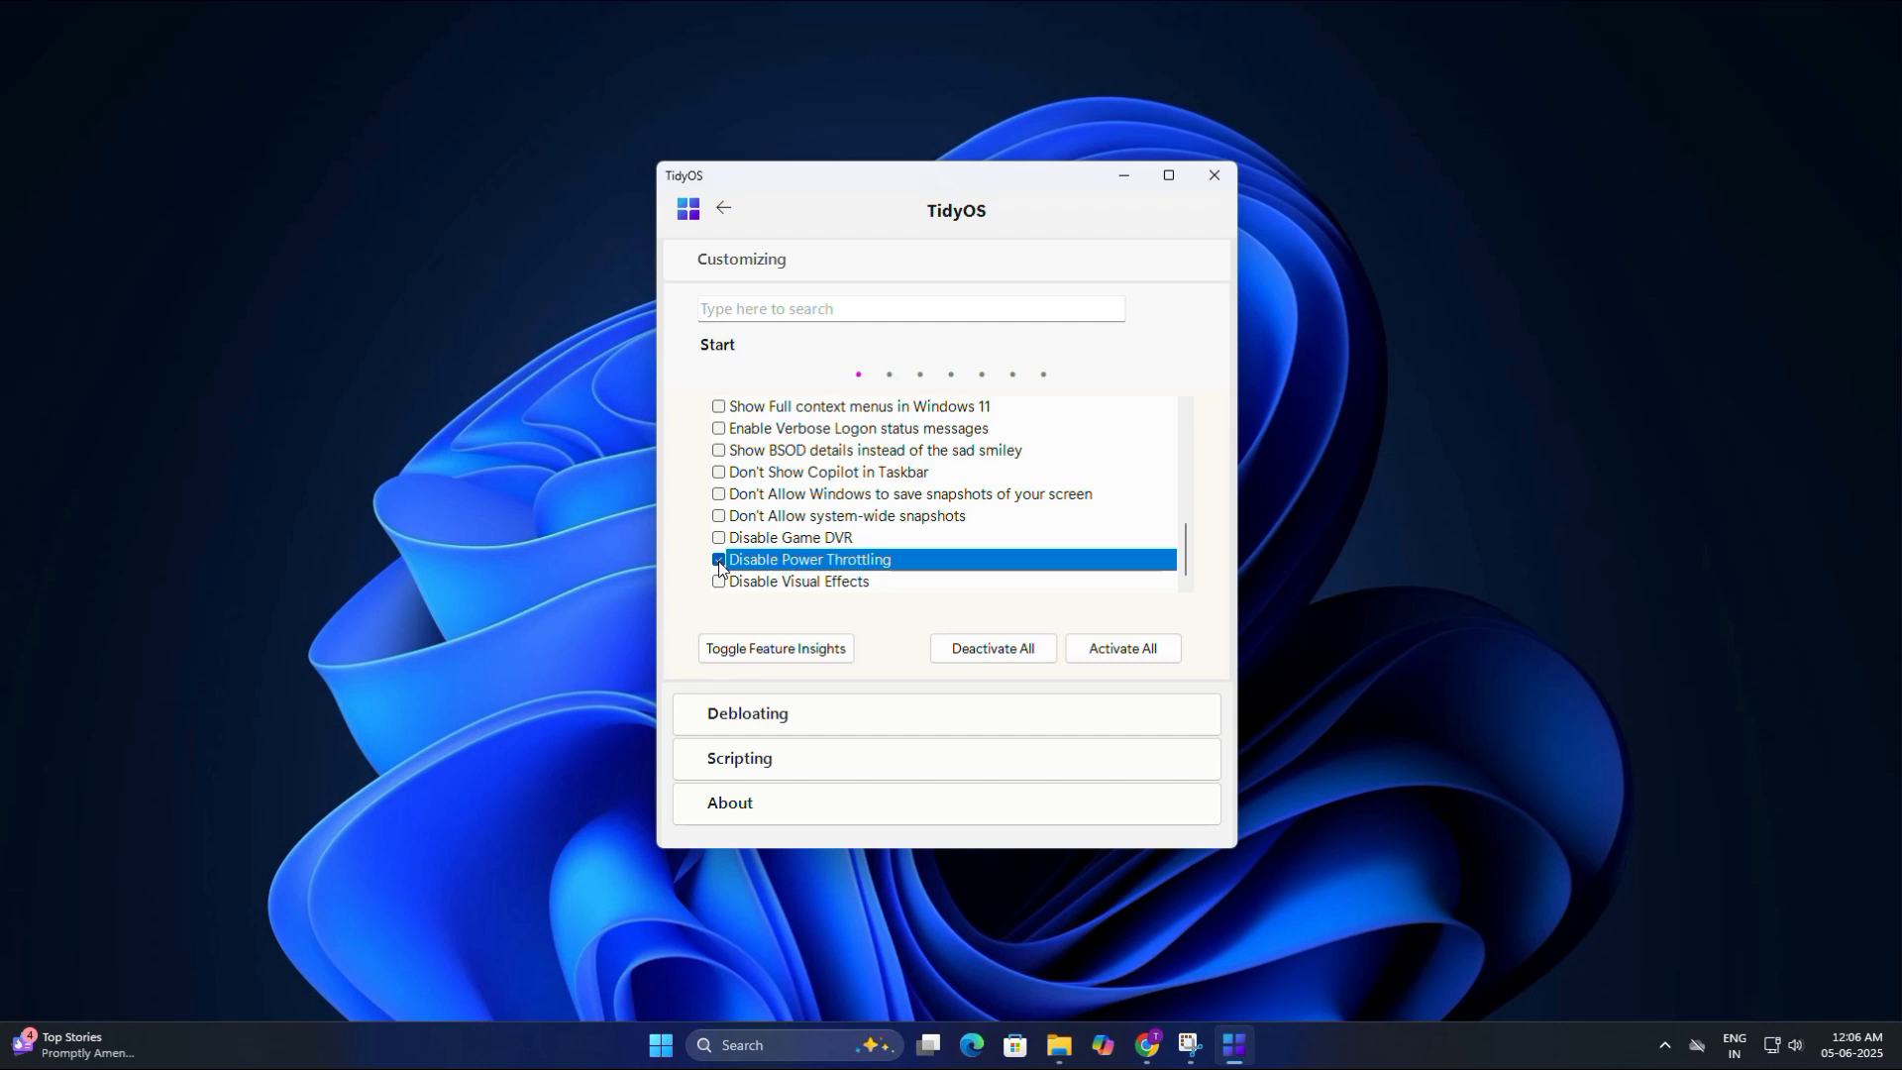
{"action": "left_click", "coordinate": [719, 585]}
{"action": "left_click", "coordinate": [719, 582]}
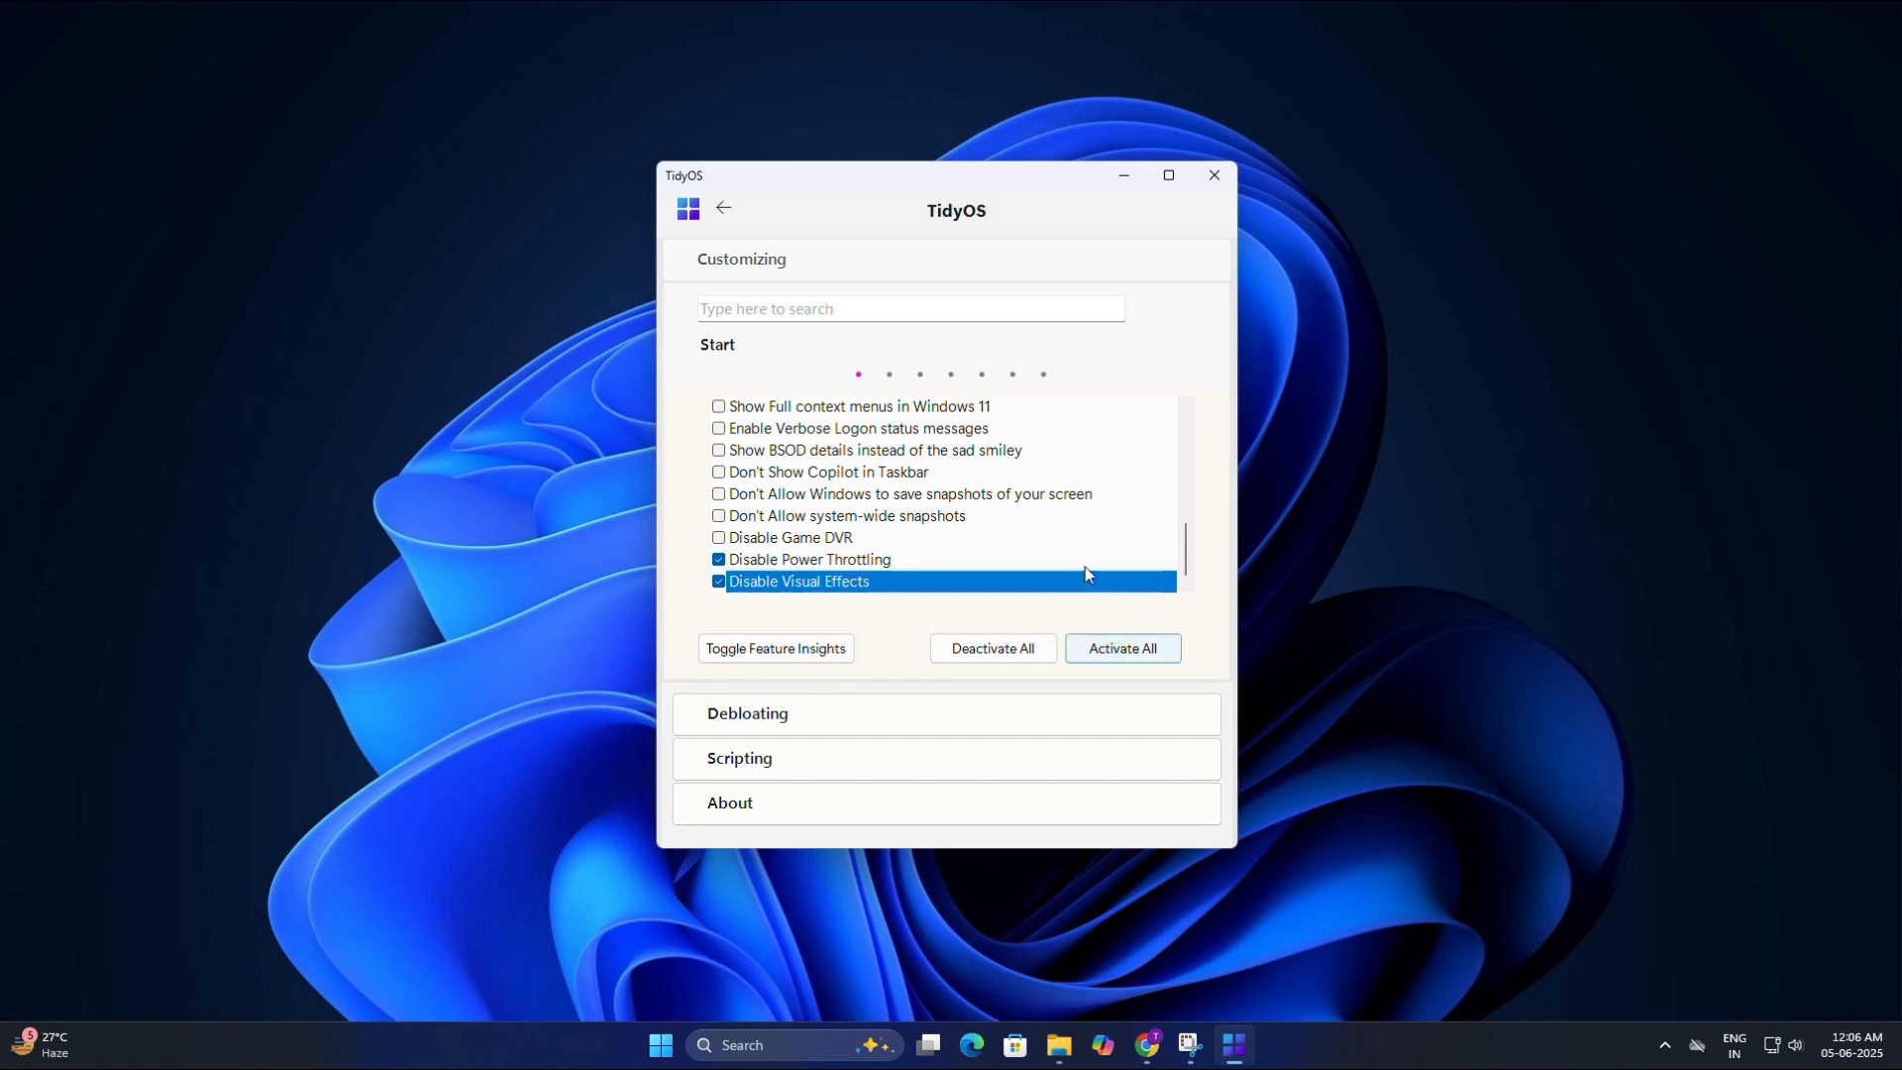
{"action": "scroll", "coordinate": [1087, 573], "scroll_direction": "up", "scroll_amount": 2}
{"action": "scroll", "coordinate": [1081, 550], "scroll_direction": "down", "scroll_amount": 2}
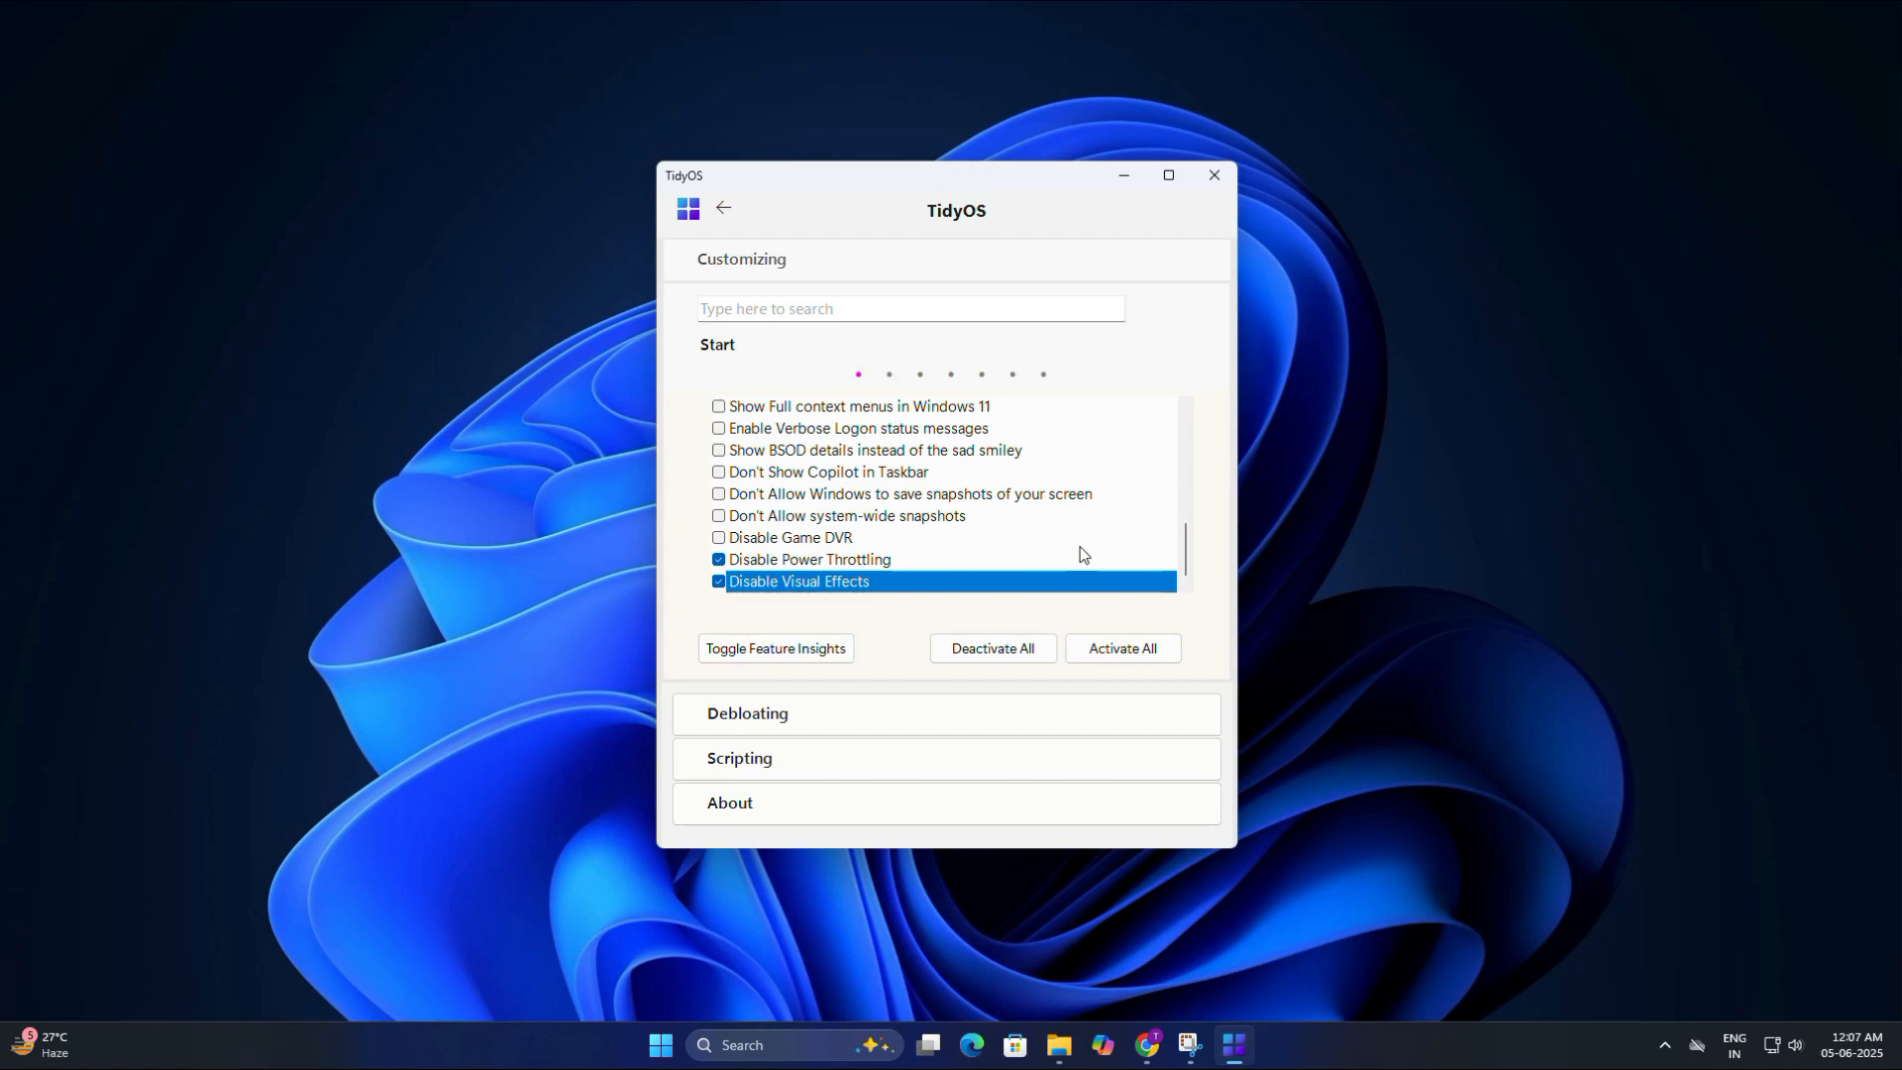
{"action": "left_click", "coordinate": [1115, 656]}
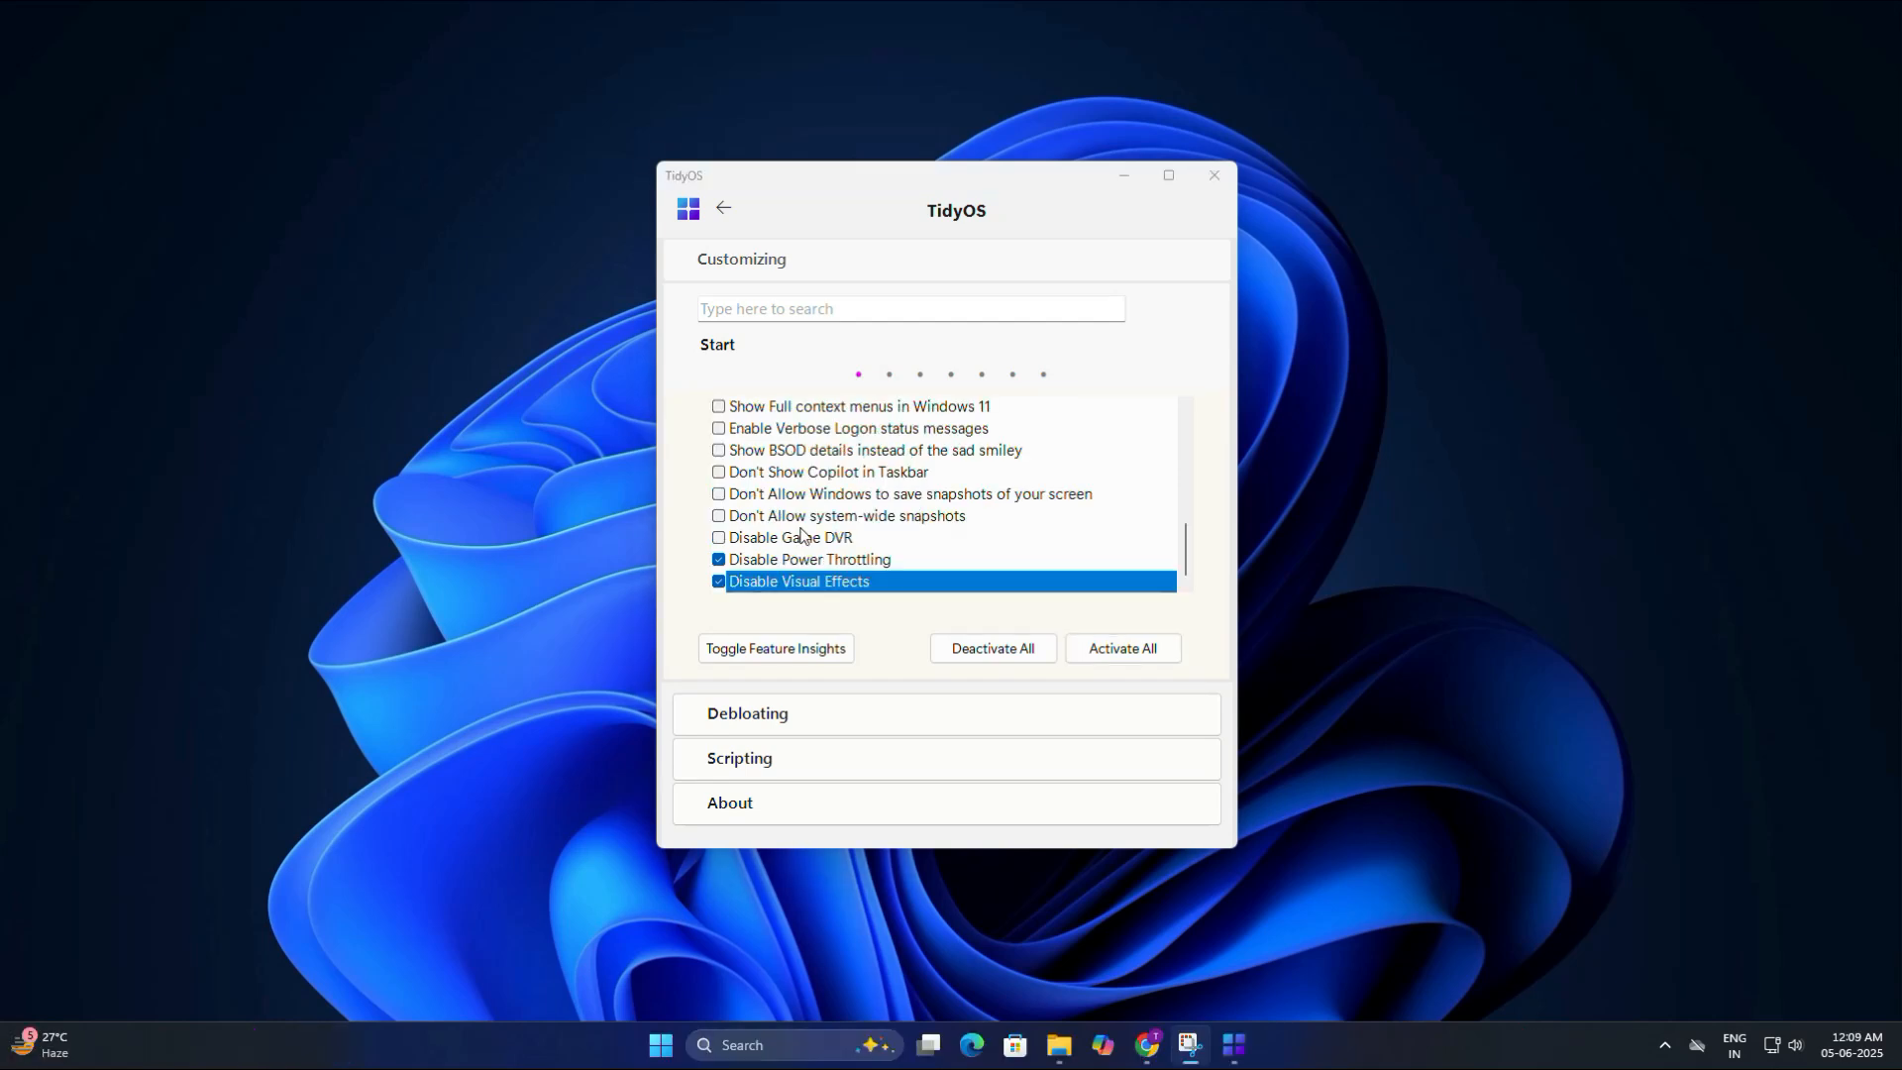
- Under Debloating, uninstall Microsoft.BingNews, Microsoft.BingWeather, Microsoft.Copilot and Microsoft.WindowsFeedbackHub, and close the uninstall report
{"action": "left_click", "coordinate": [773, 716]}
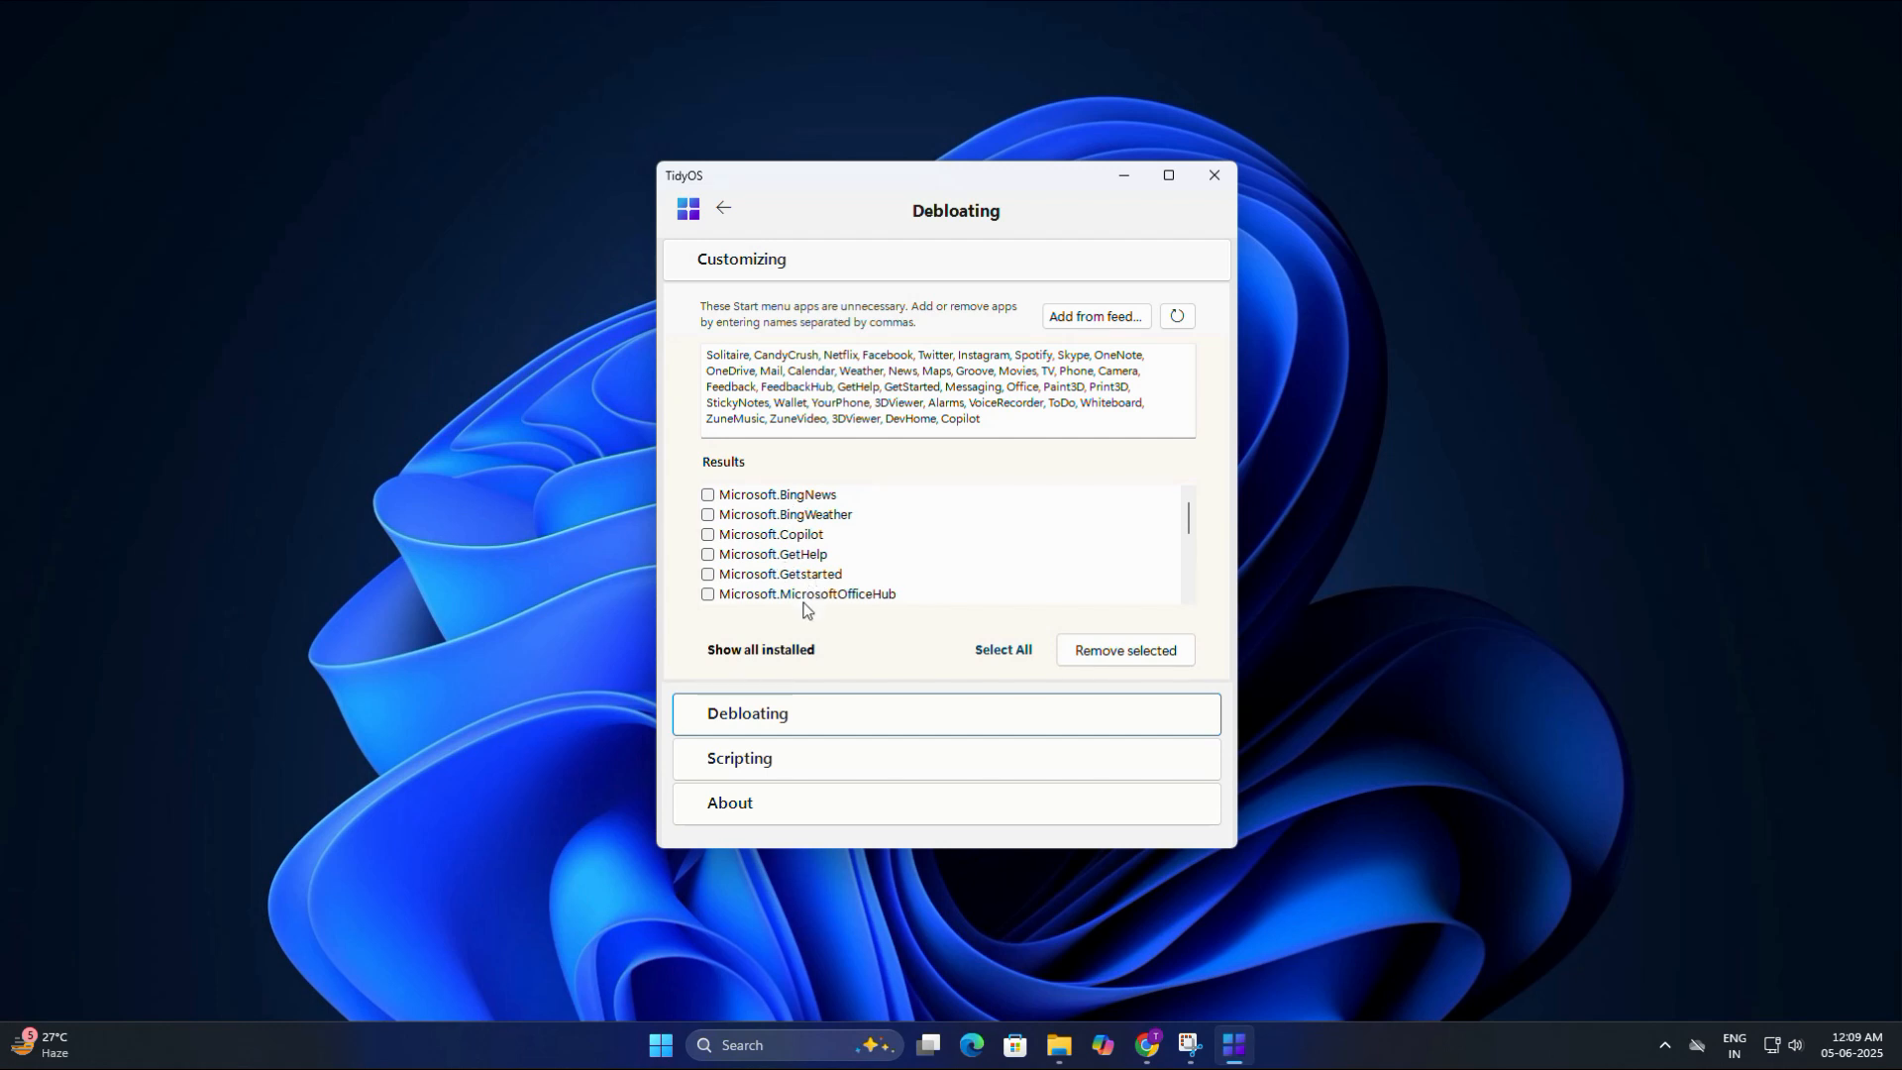
{"action": "scroll", "coordinate": [787, 580], "scroll_direction": "down", "scroll_amount": 2}
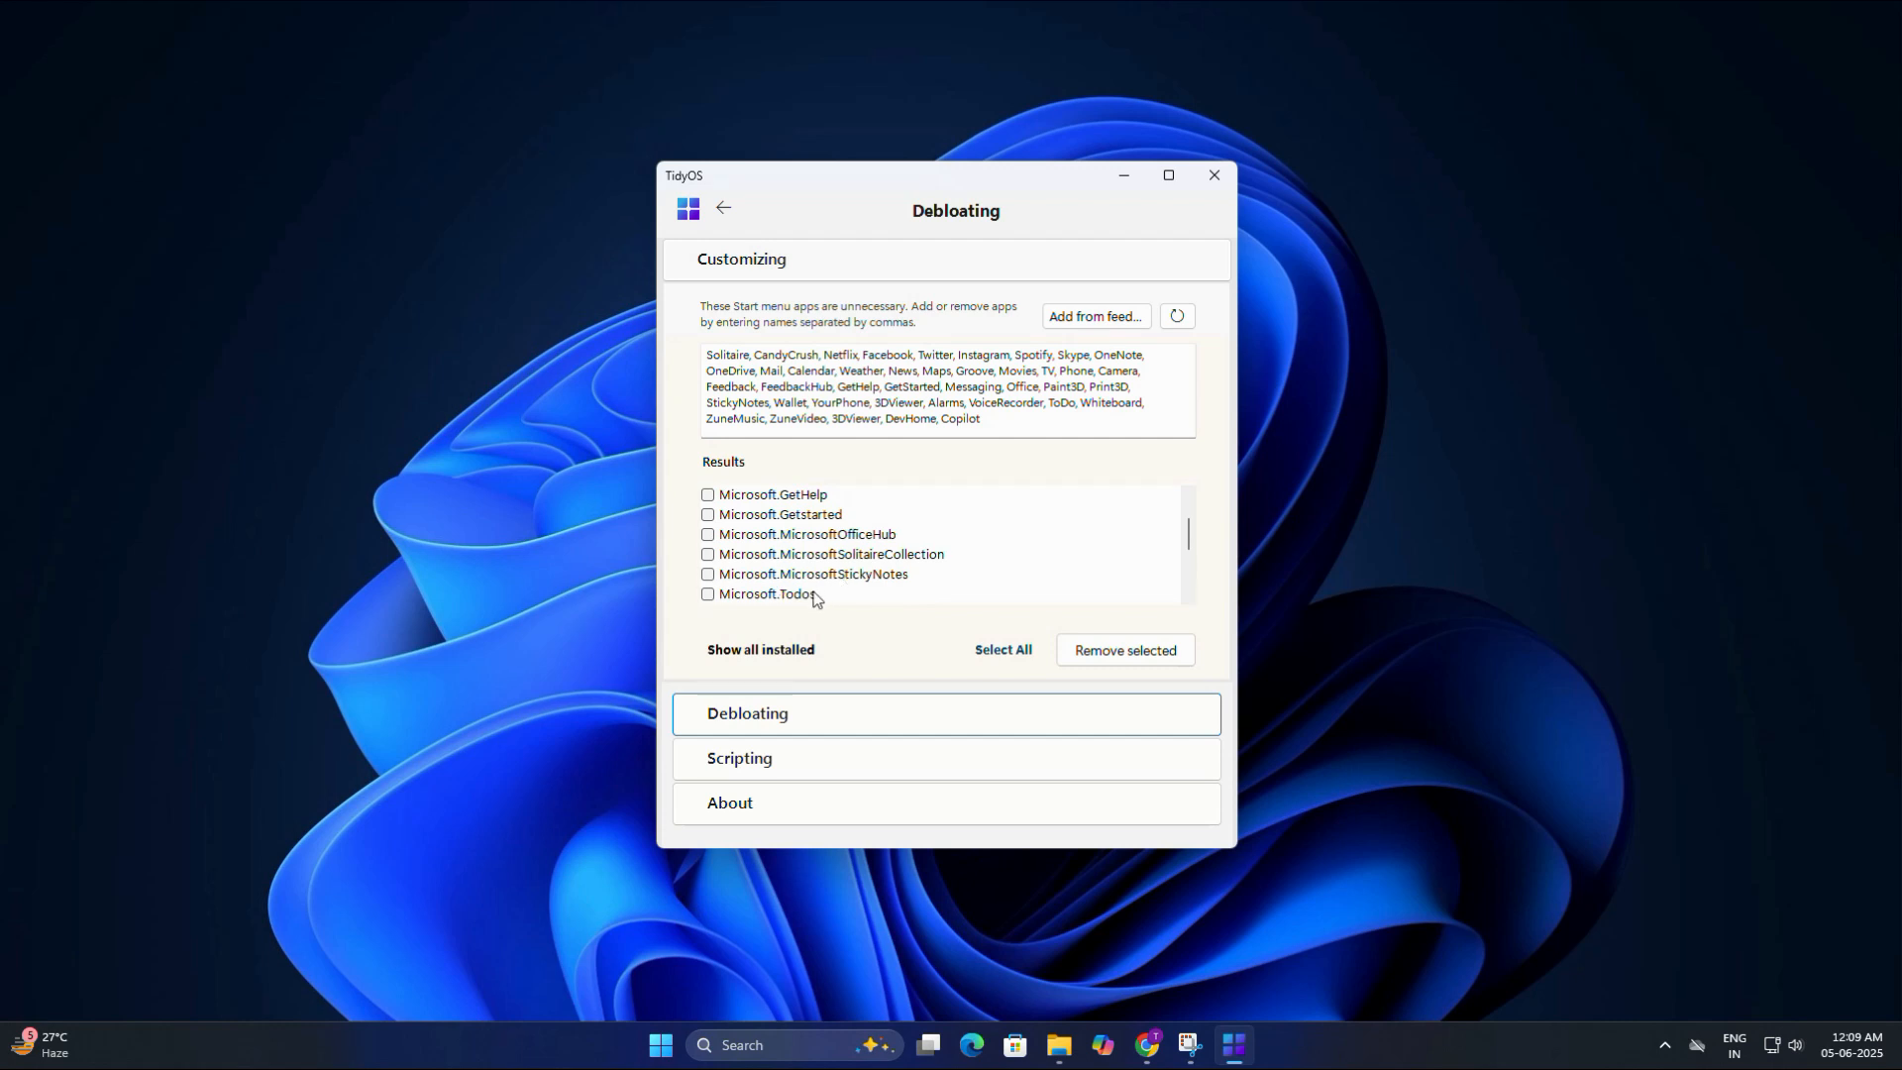
{"action": "scroll", "coordinate": [821, 533], "scroll_direction": "up", "scroll_amount": 2}
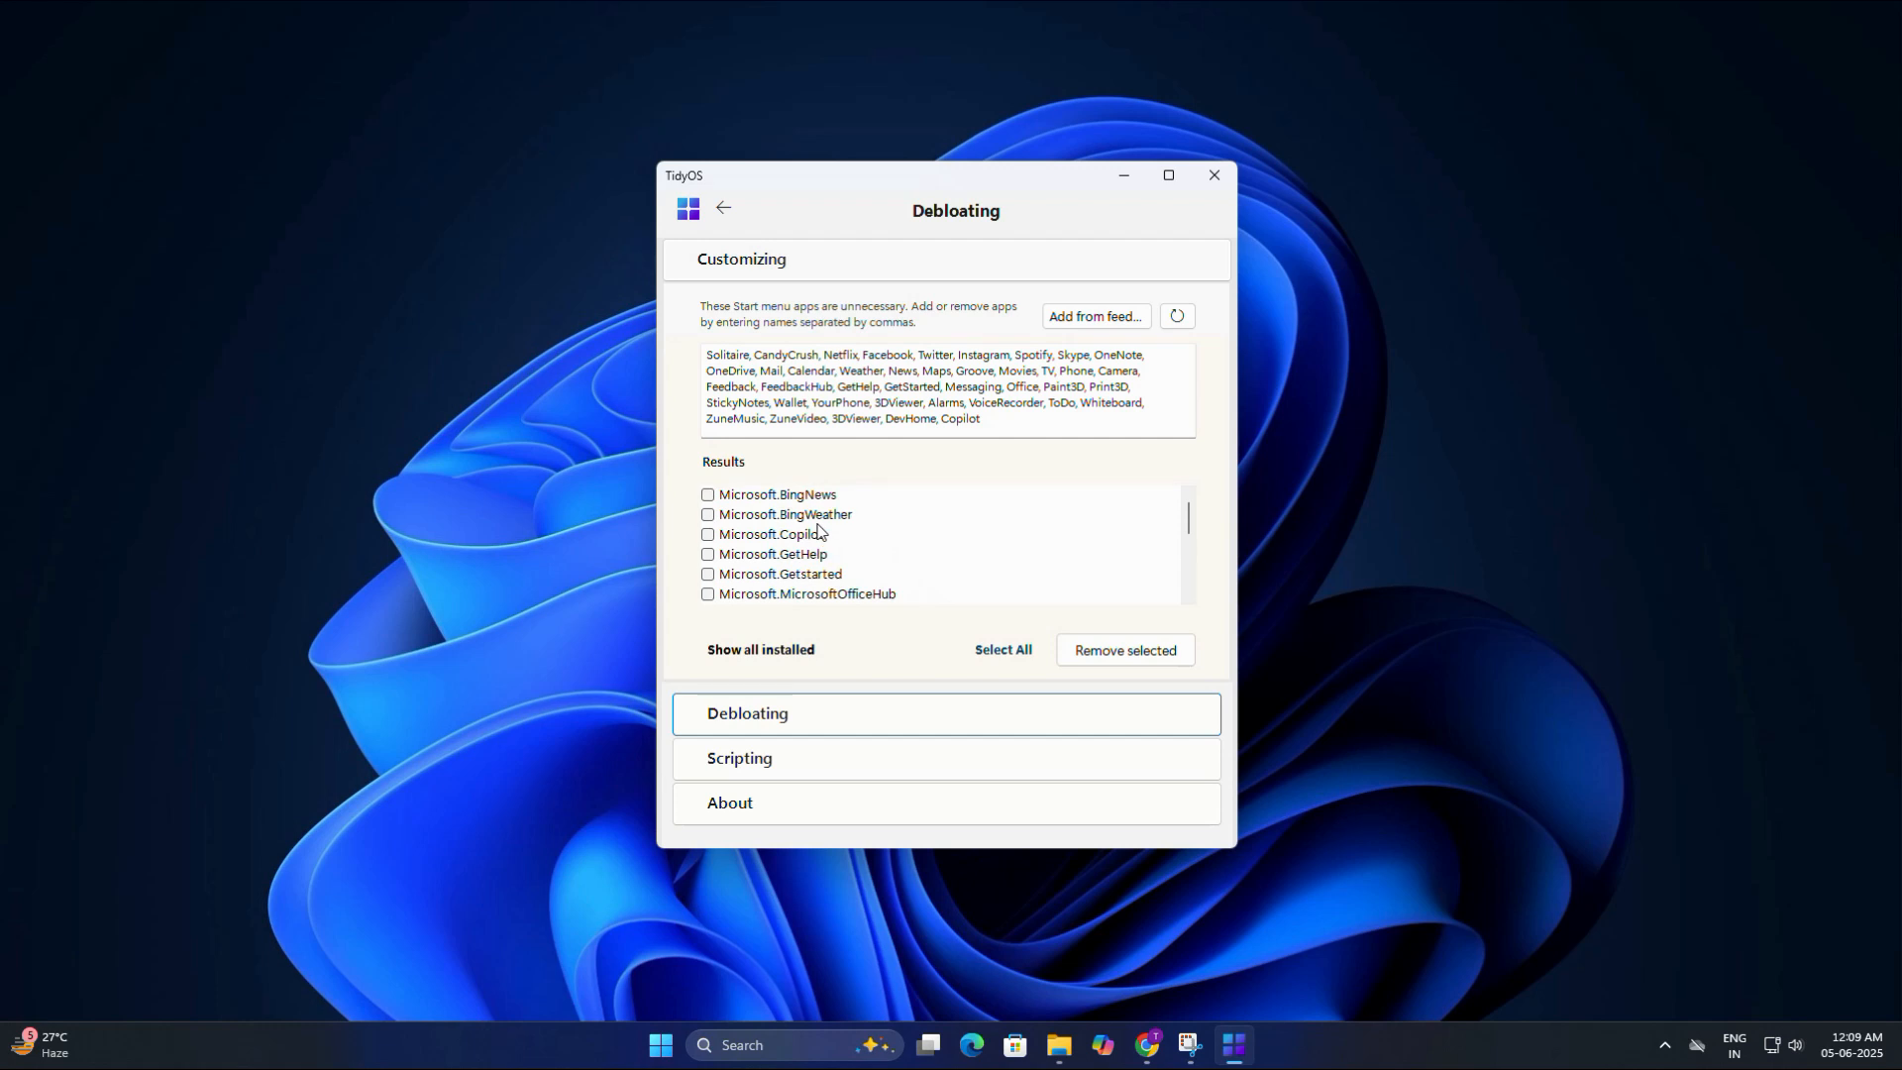
{"action": "left_click", "coordinate": [708, 500]}
{"action": "left_click", "coordinate": [709, 496]}
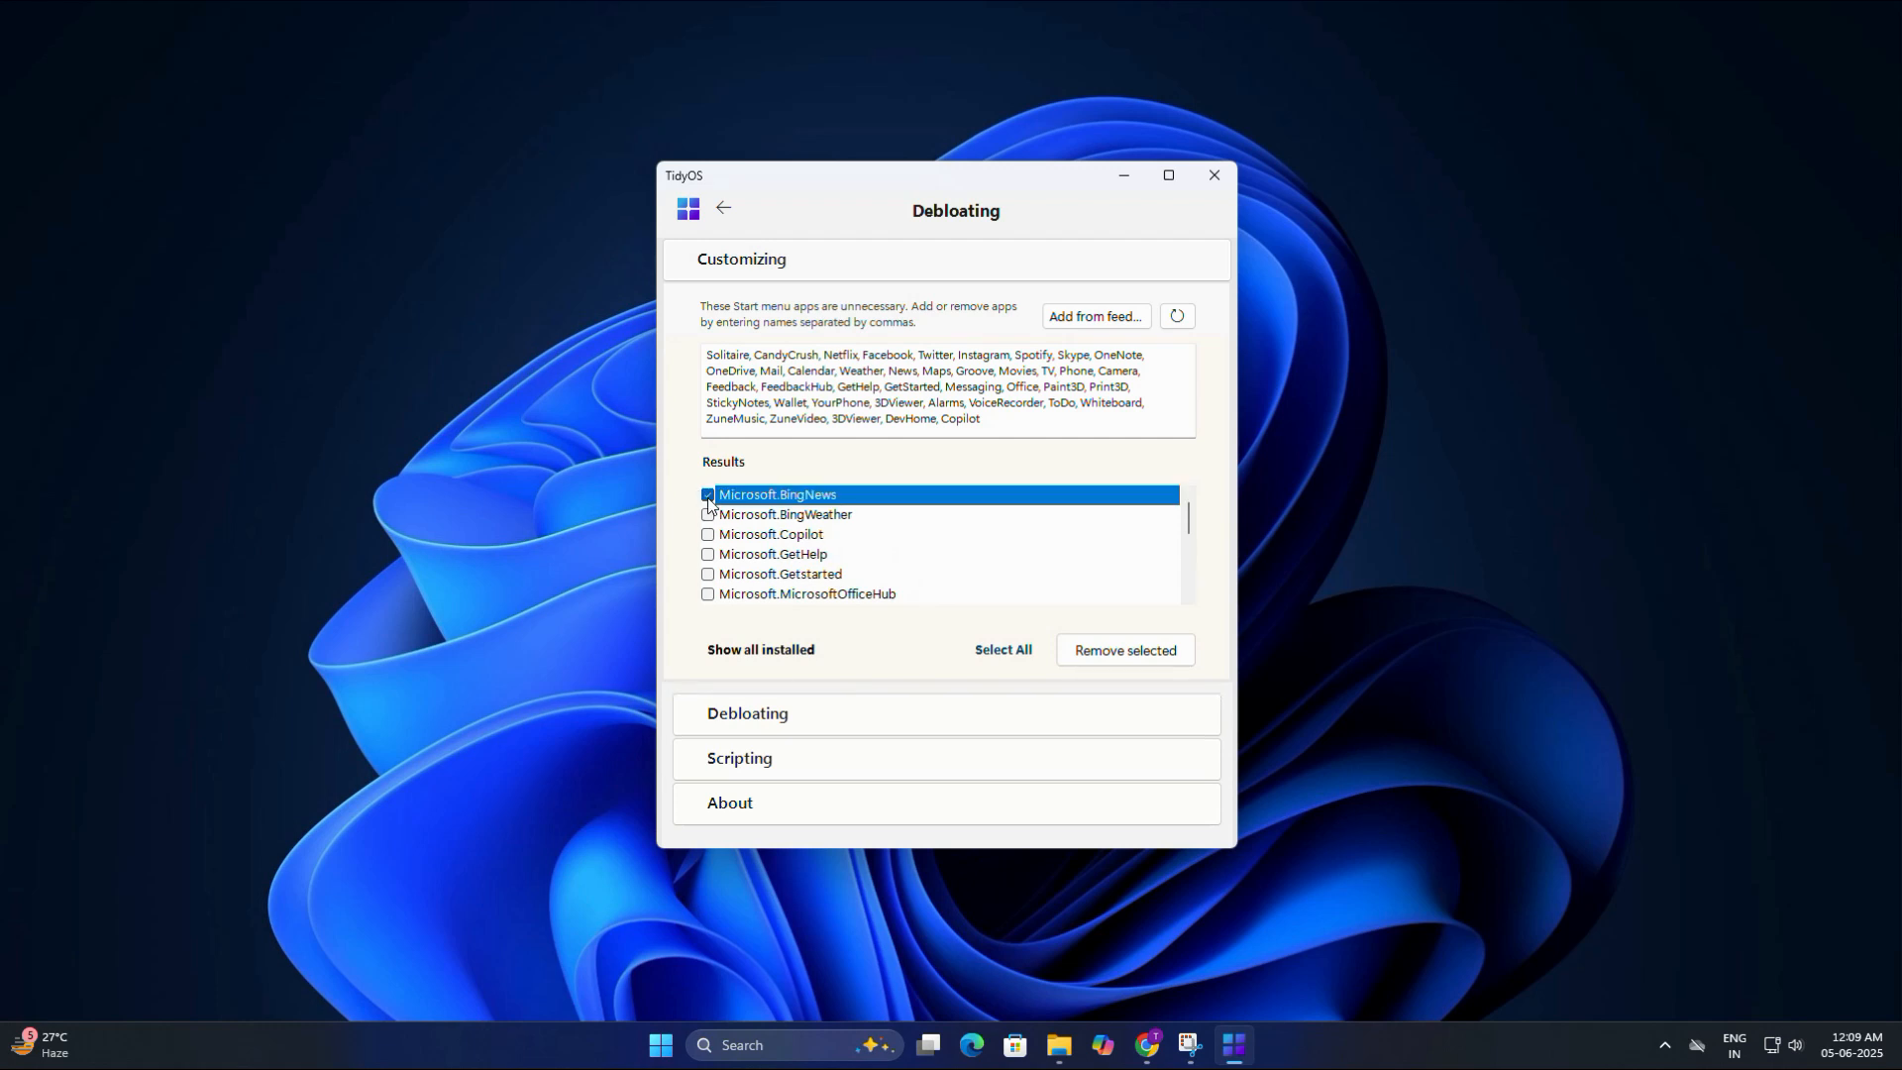
{"action": "left_click", "coordinate": [709, 517]}
{"action": "left_click", "coordinate": [709, 516]}
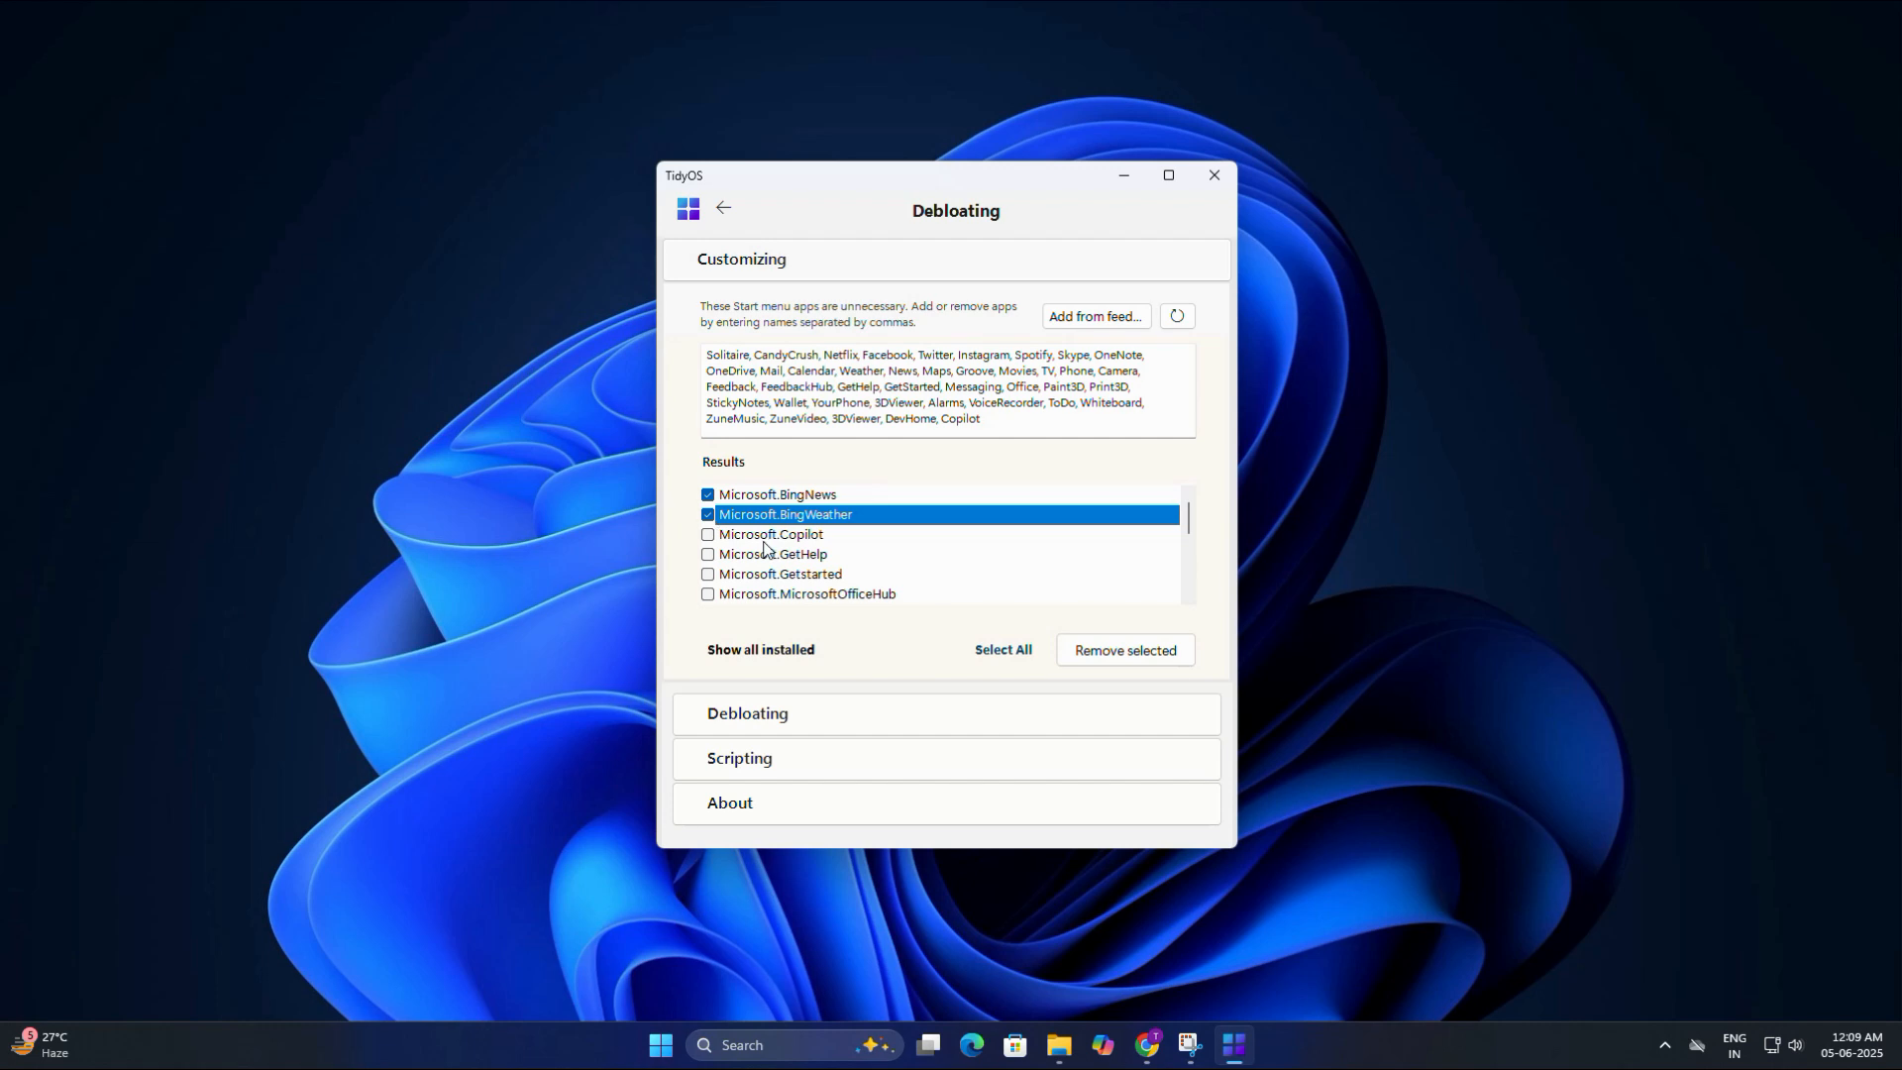
{"action": "left_click", "coordinate": [709, 536]}
{"action": "left_click", "coordinate": [709, 535]}
{"action": "scroll", "coordinate": [734, 579], "scroll_direction": "down", "scroll_amount": 1}
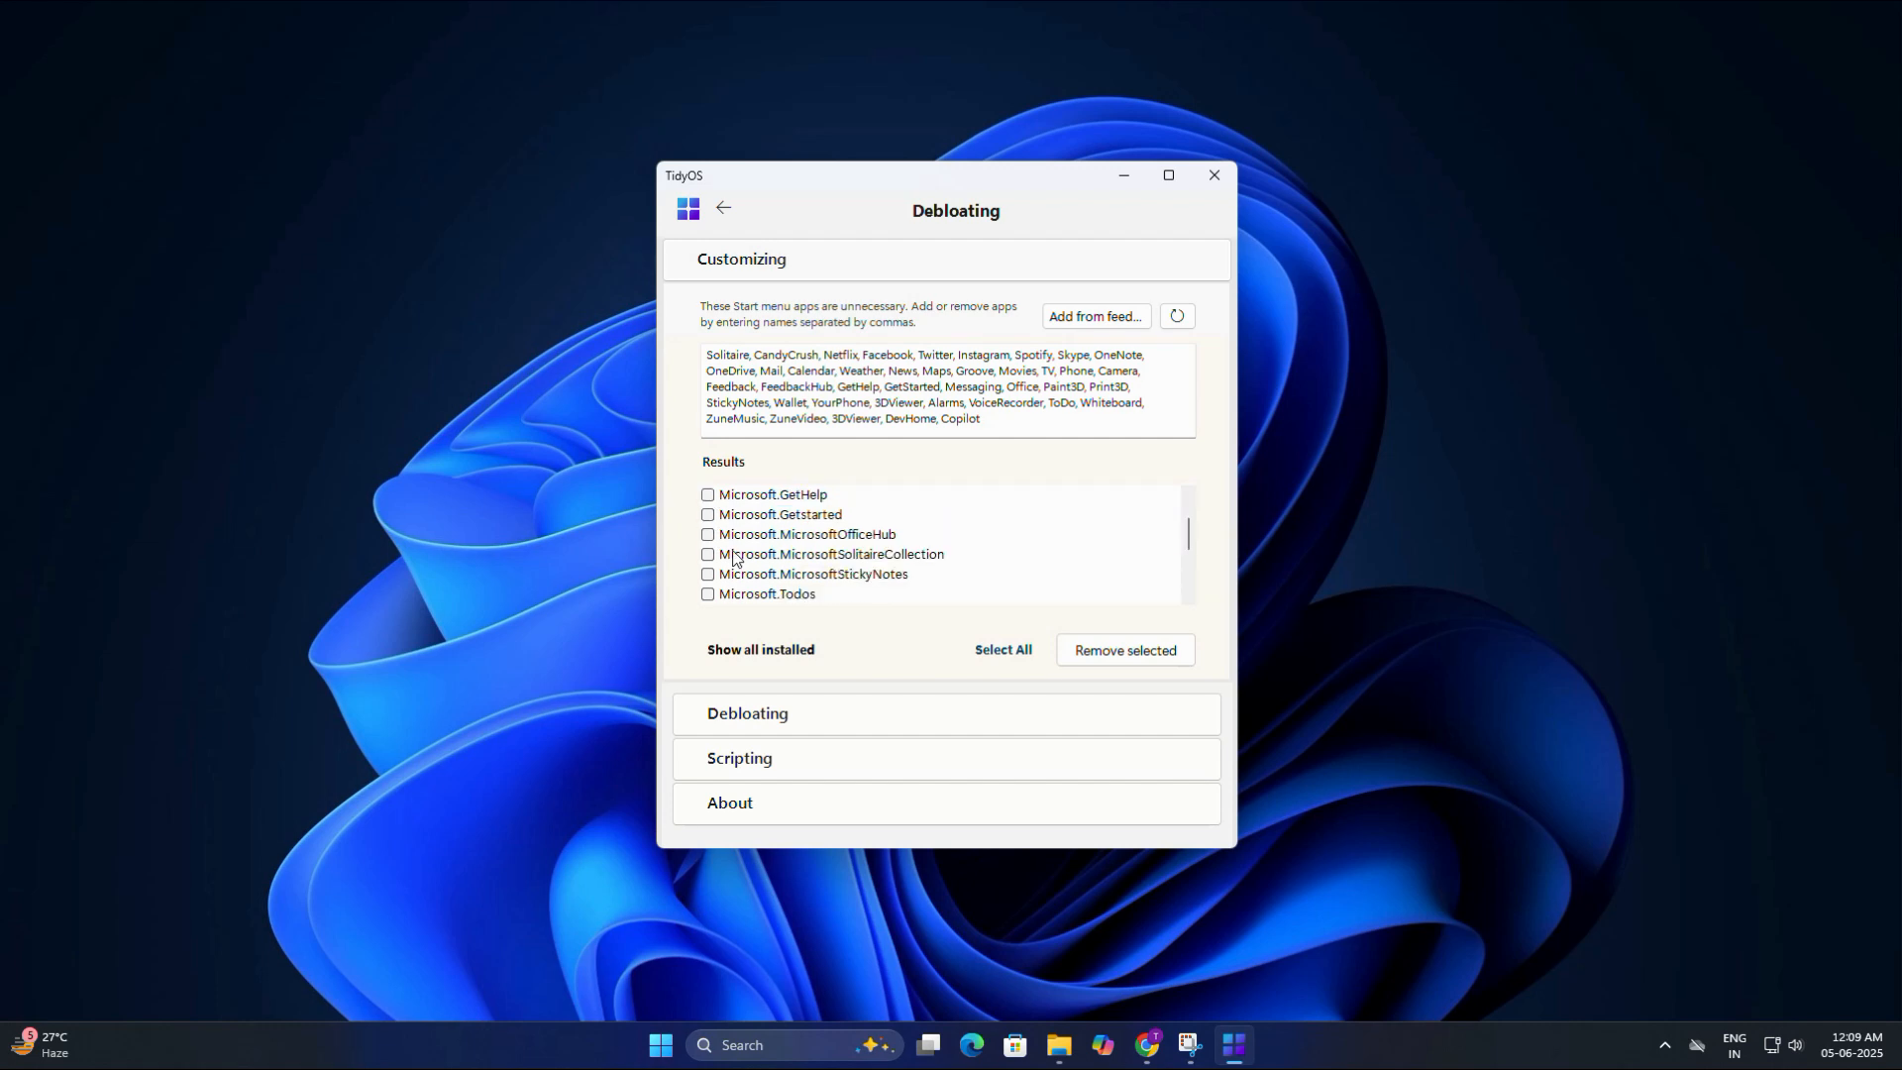
{"action": "scroll", "coordinate": [734, 579], "scroll_direction": "down", "scroll_amount": 1}
{"action": "left_click", "coordinate": [708, 597]}
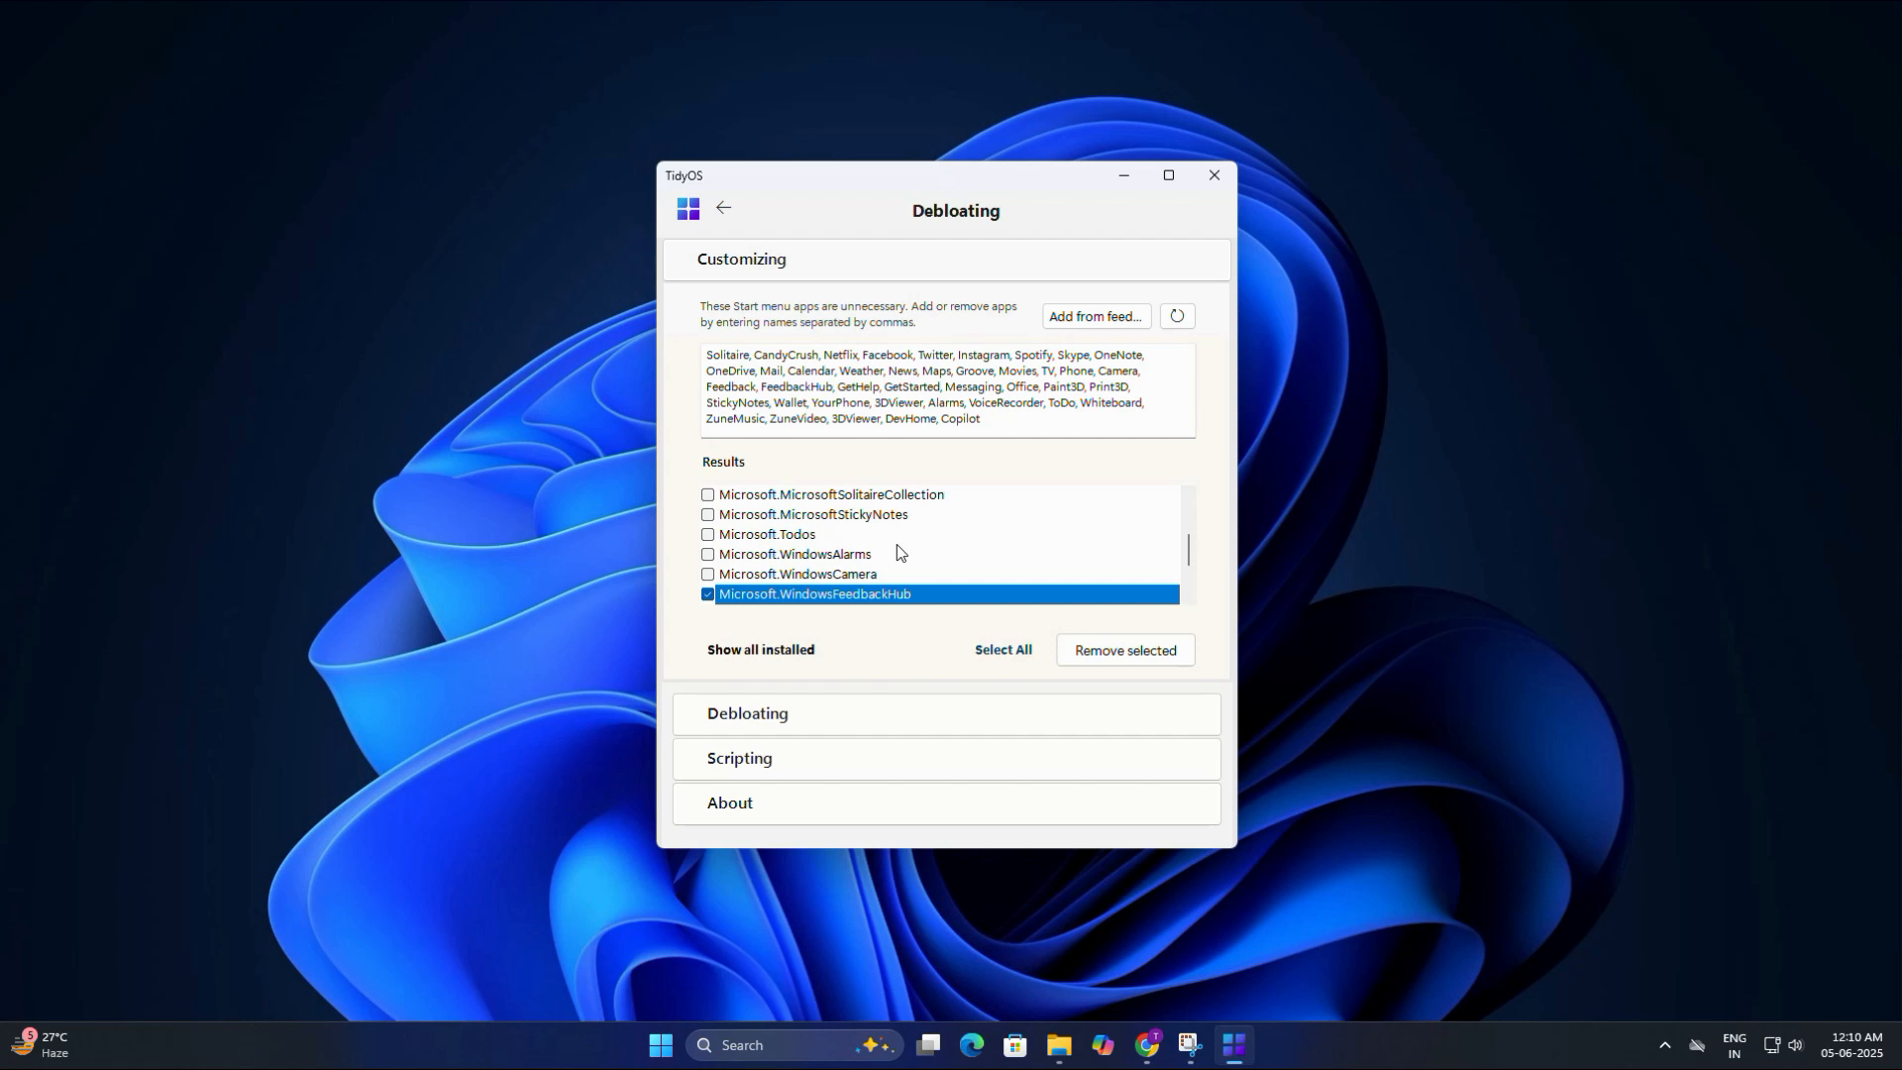
{"action": "left_click", "coordinate": [1117, 650]}
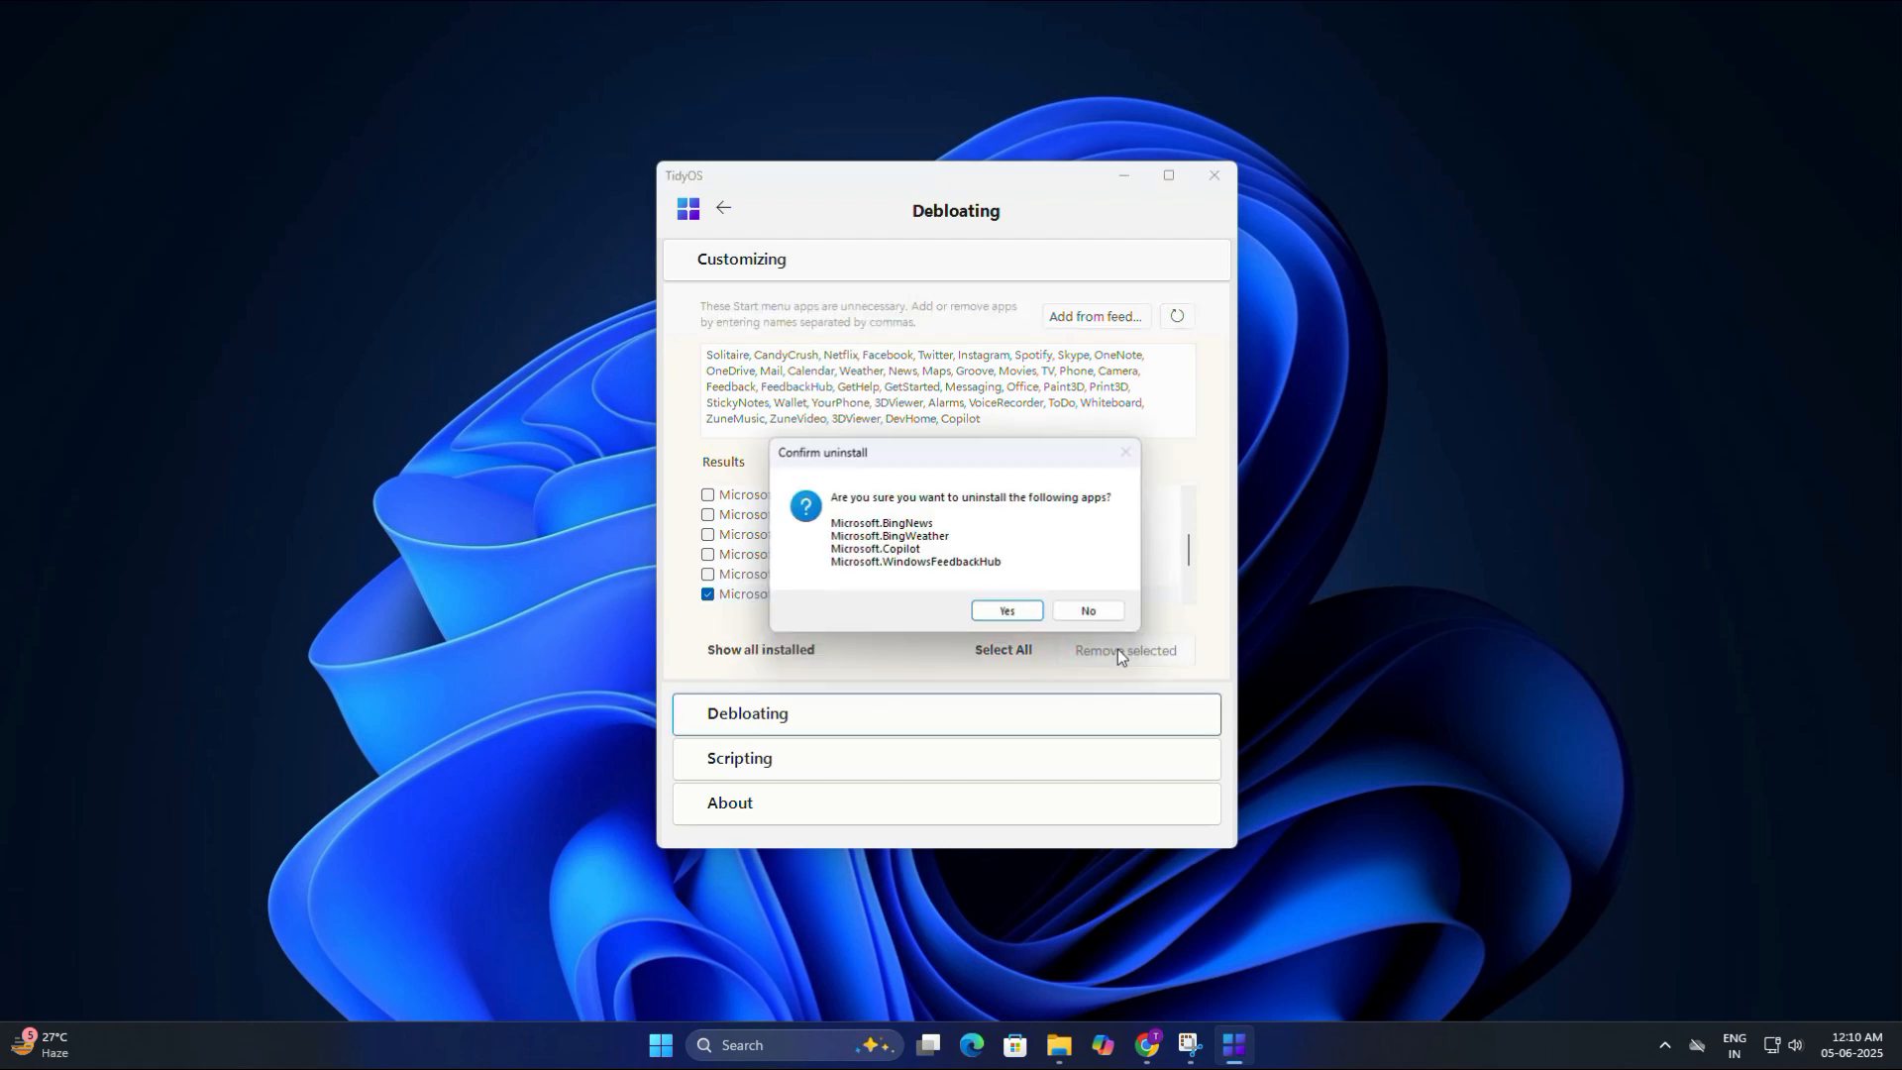
{"action": "left_click", "coordinate": [1002, 612]}
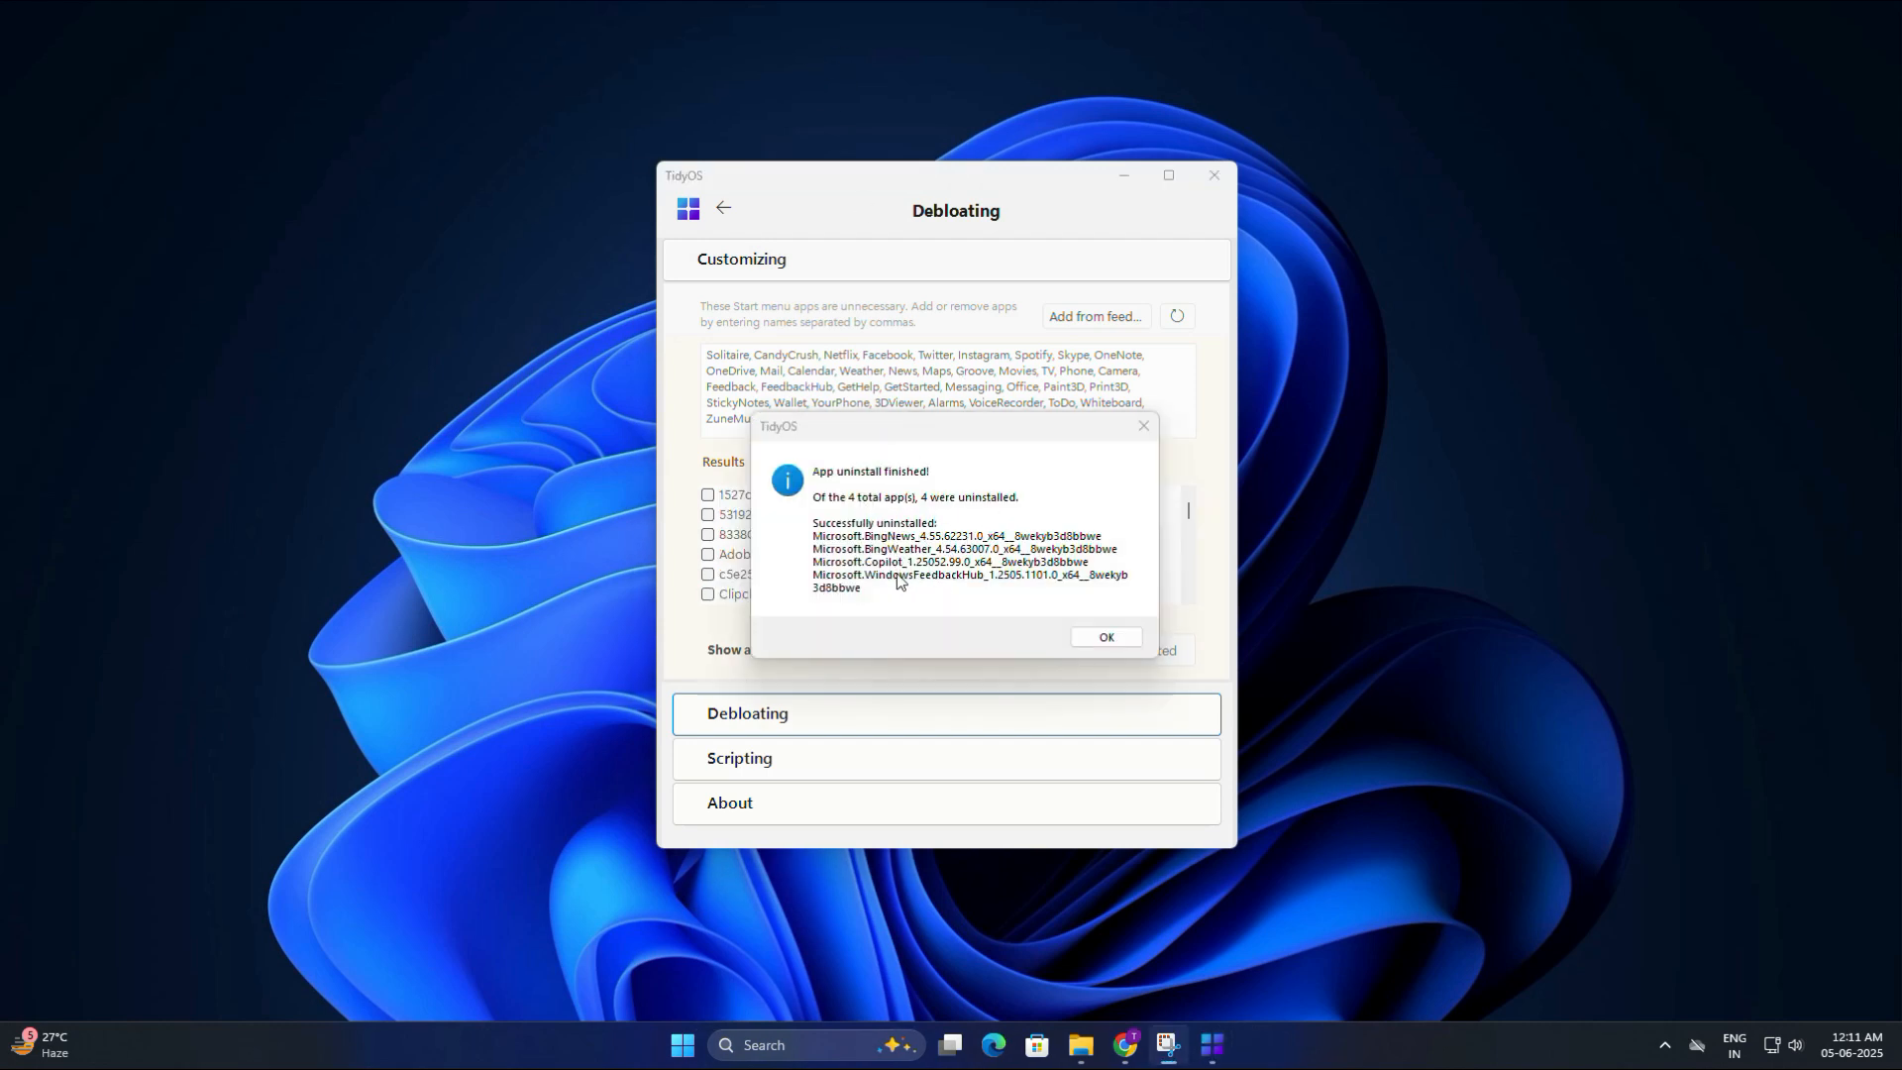
{"action": "left_click", "coordinate": [1106, 636]}
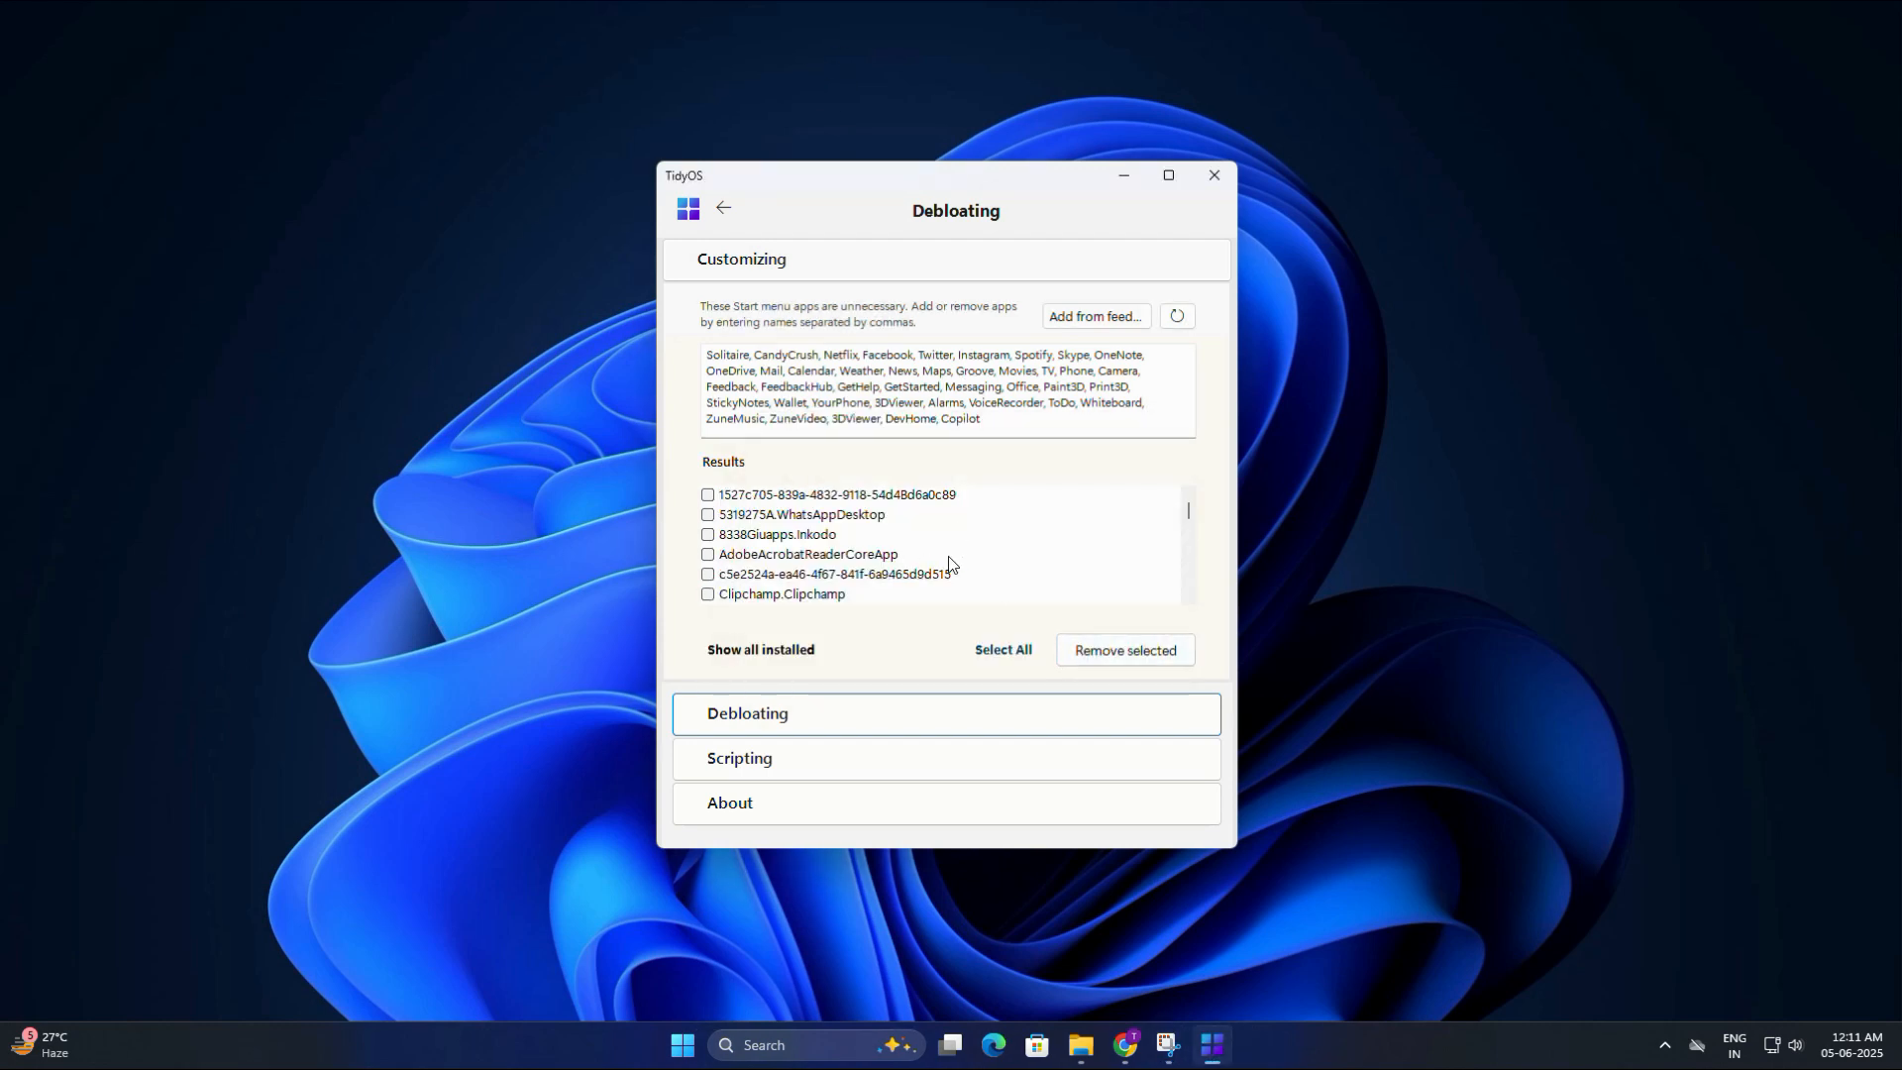
- Under Scripting, run the Software Installation plugin with Install Winget Apps (Chrome, Firefox, 7zip, VLC) and return to the plugin list
{"action": "left_click", "coordinate": [766, 763]}
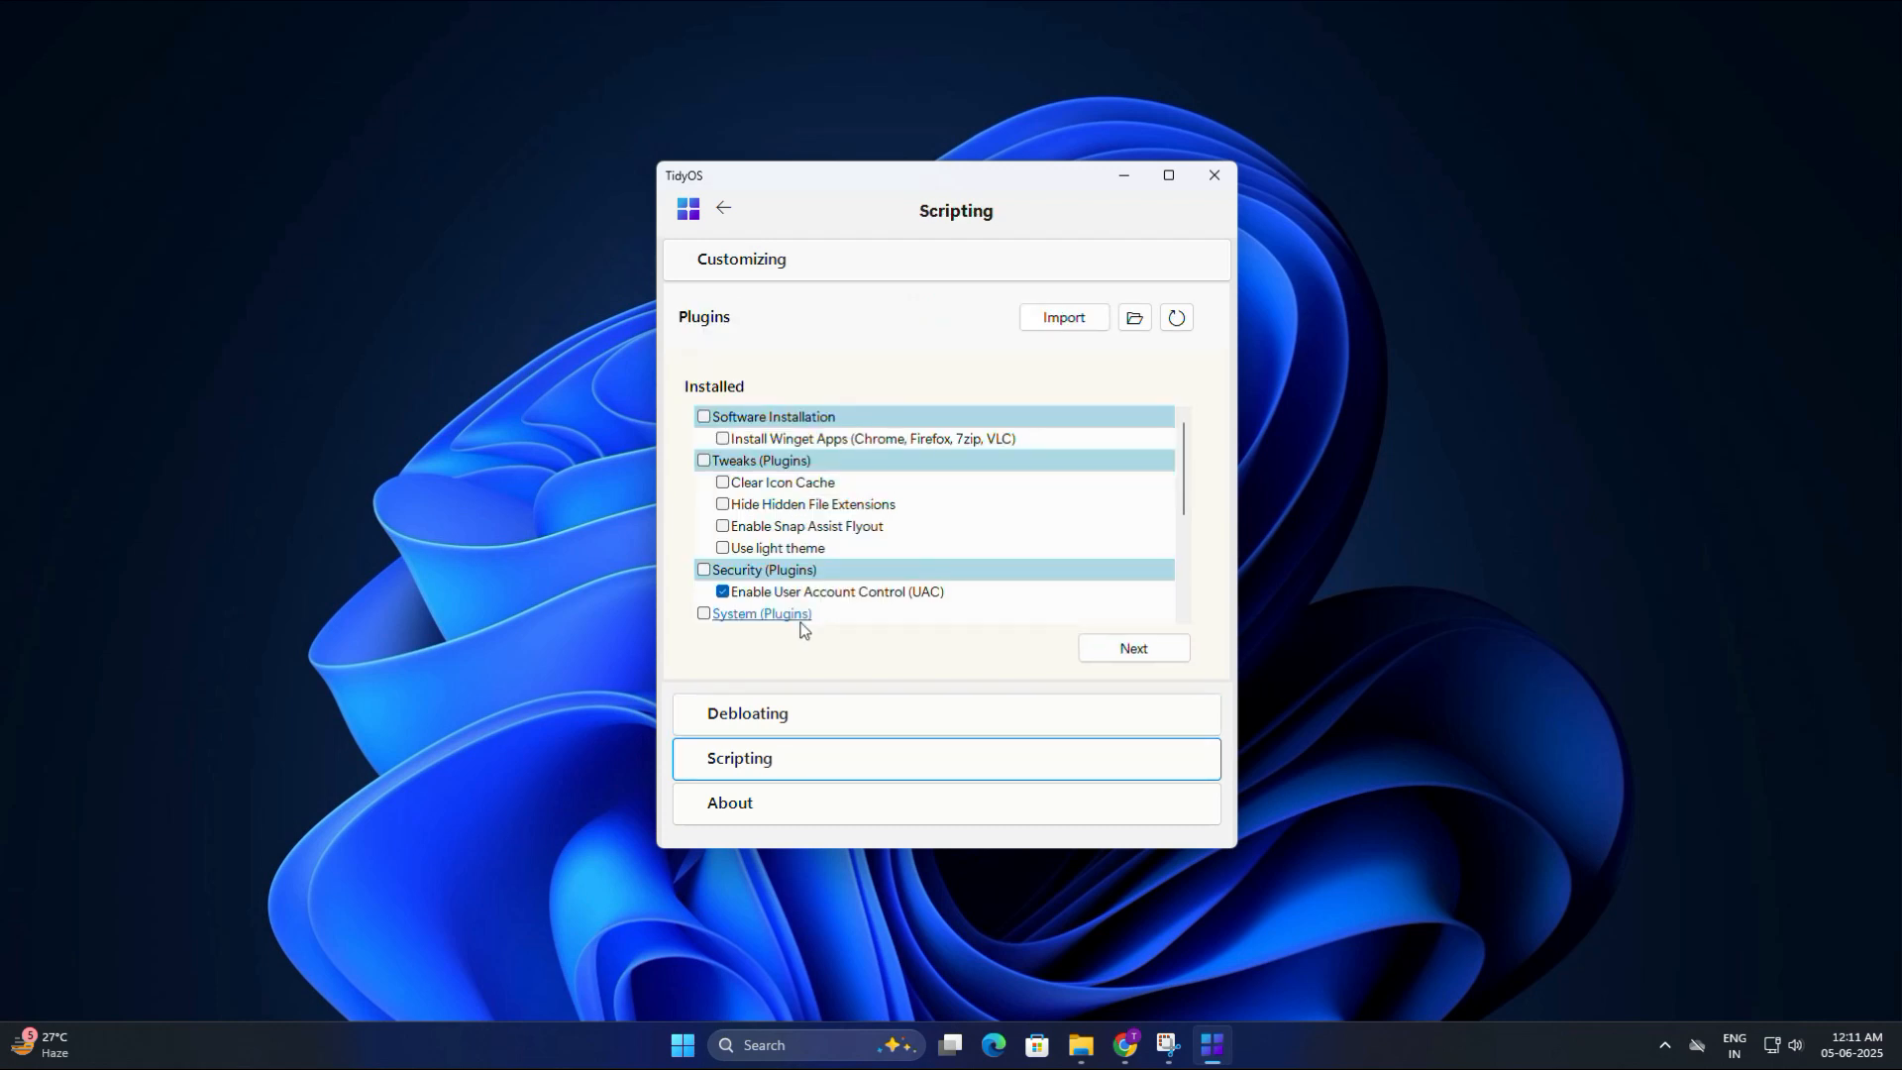
{"action": "left_click", "coordinate": [704, 417]}
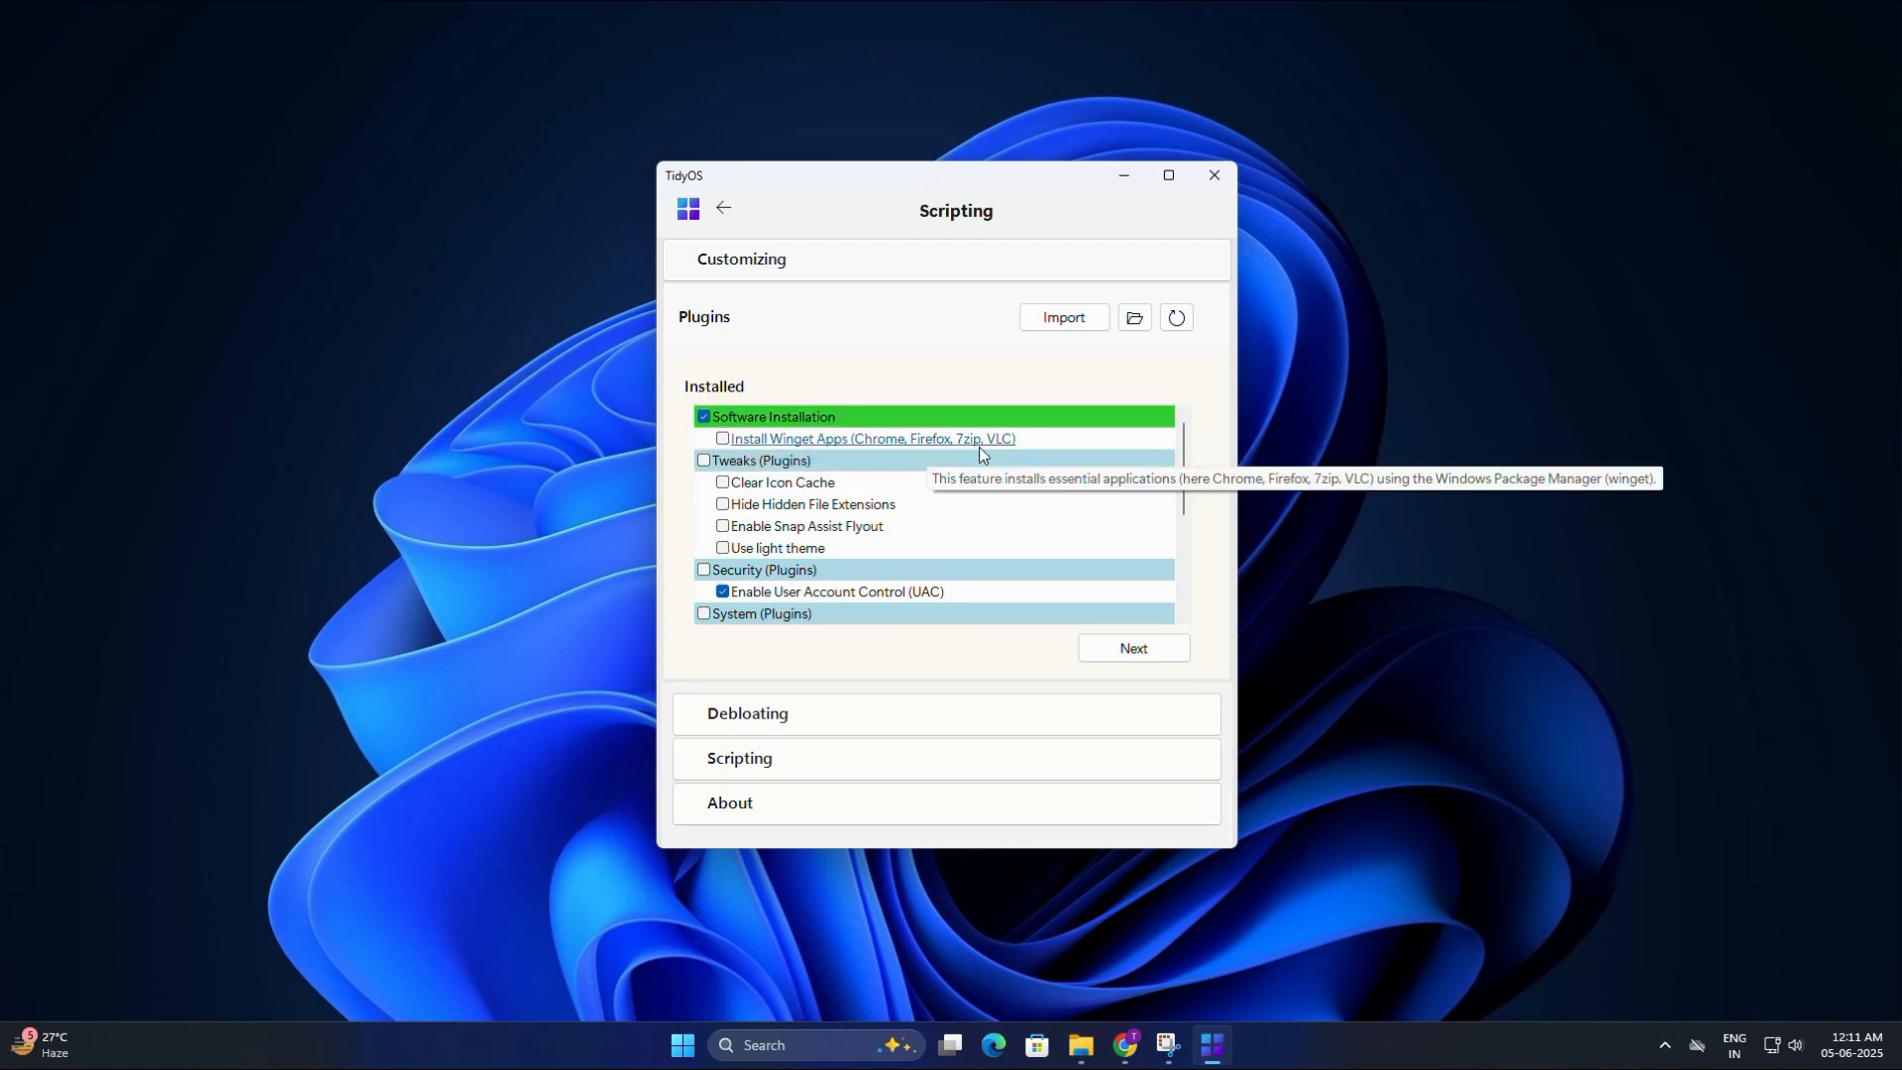
{"action": "left_click", "coordinate": [722, 440]}
{"action": "left_click", "coordinate": [1129, 648]}
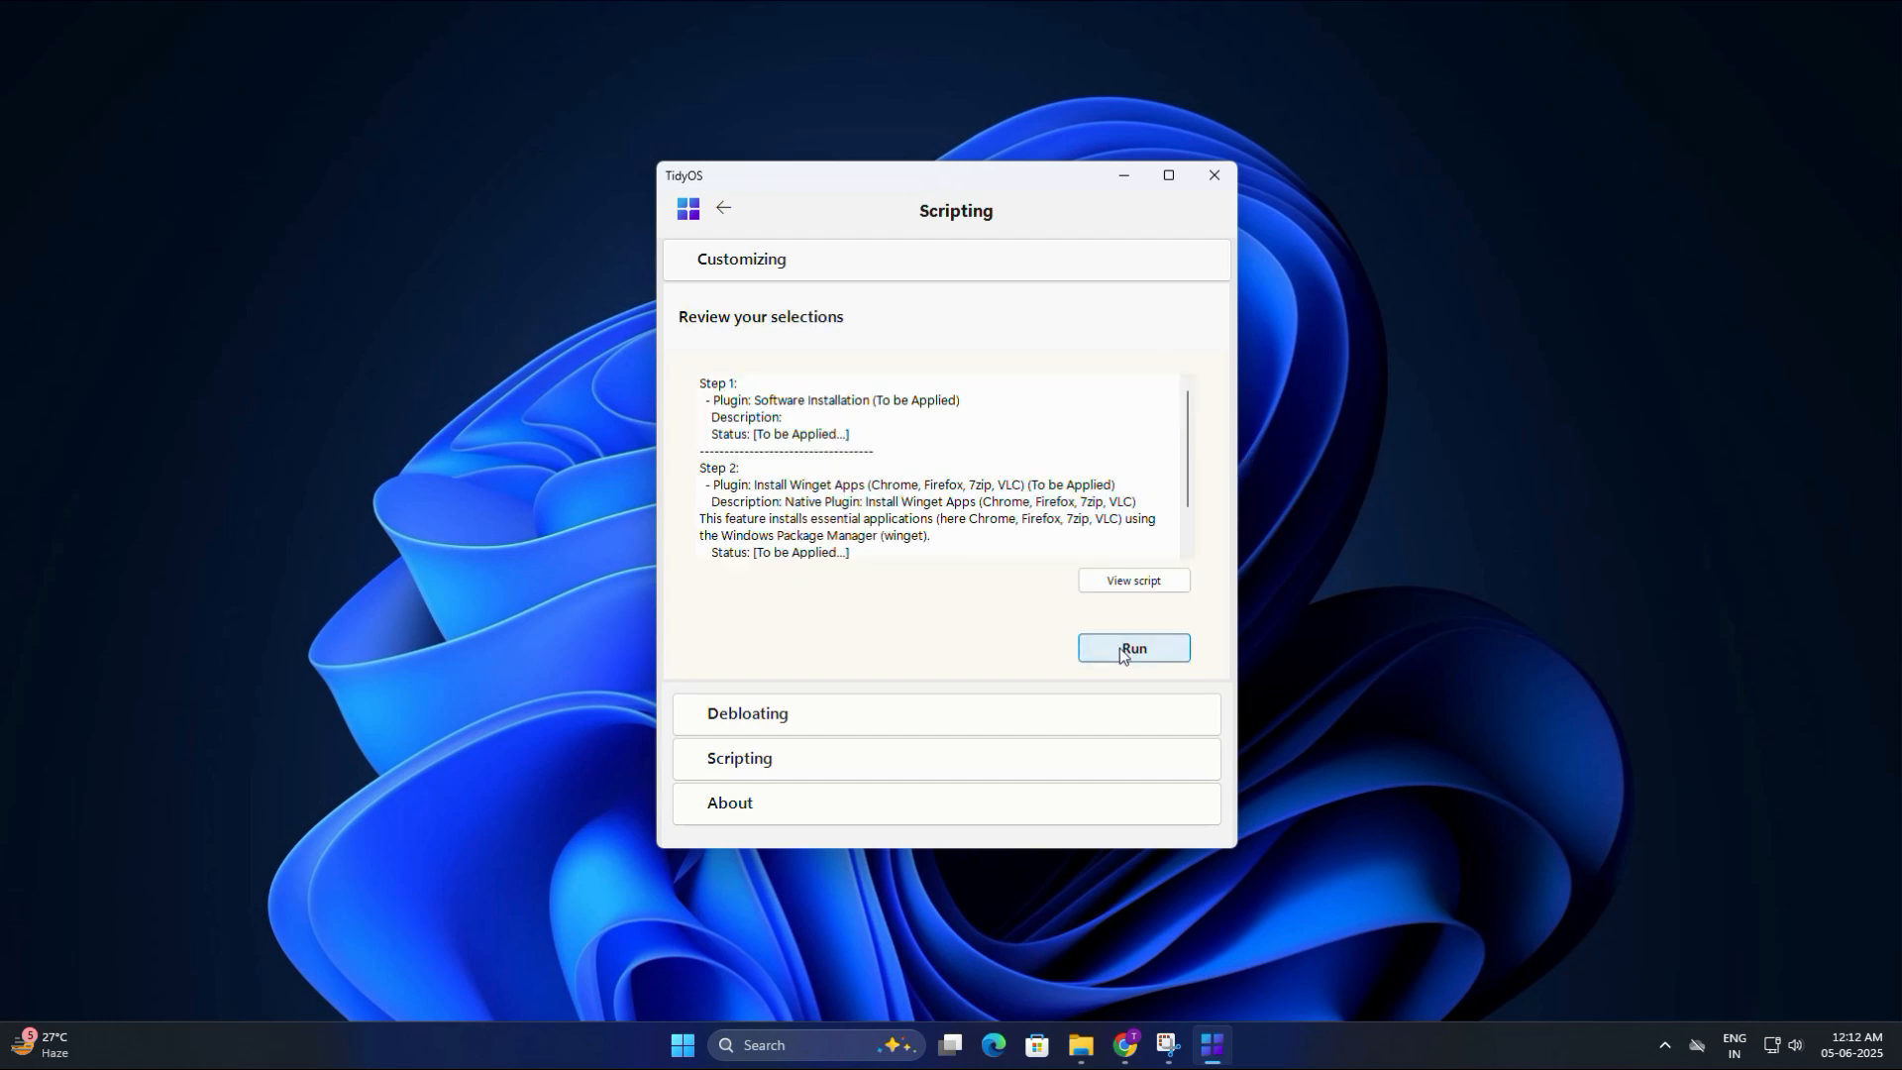
{"action": "left_click", "coordinate": [1119, 647]}
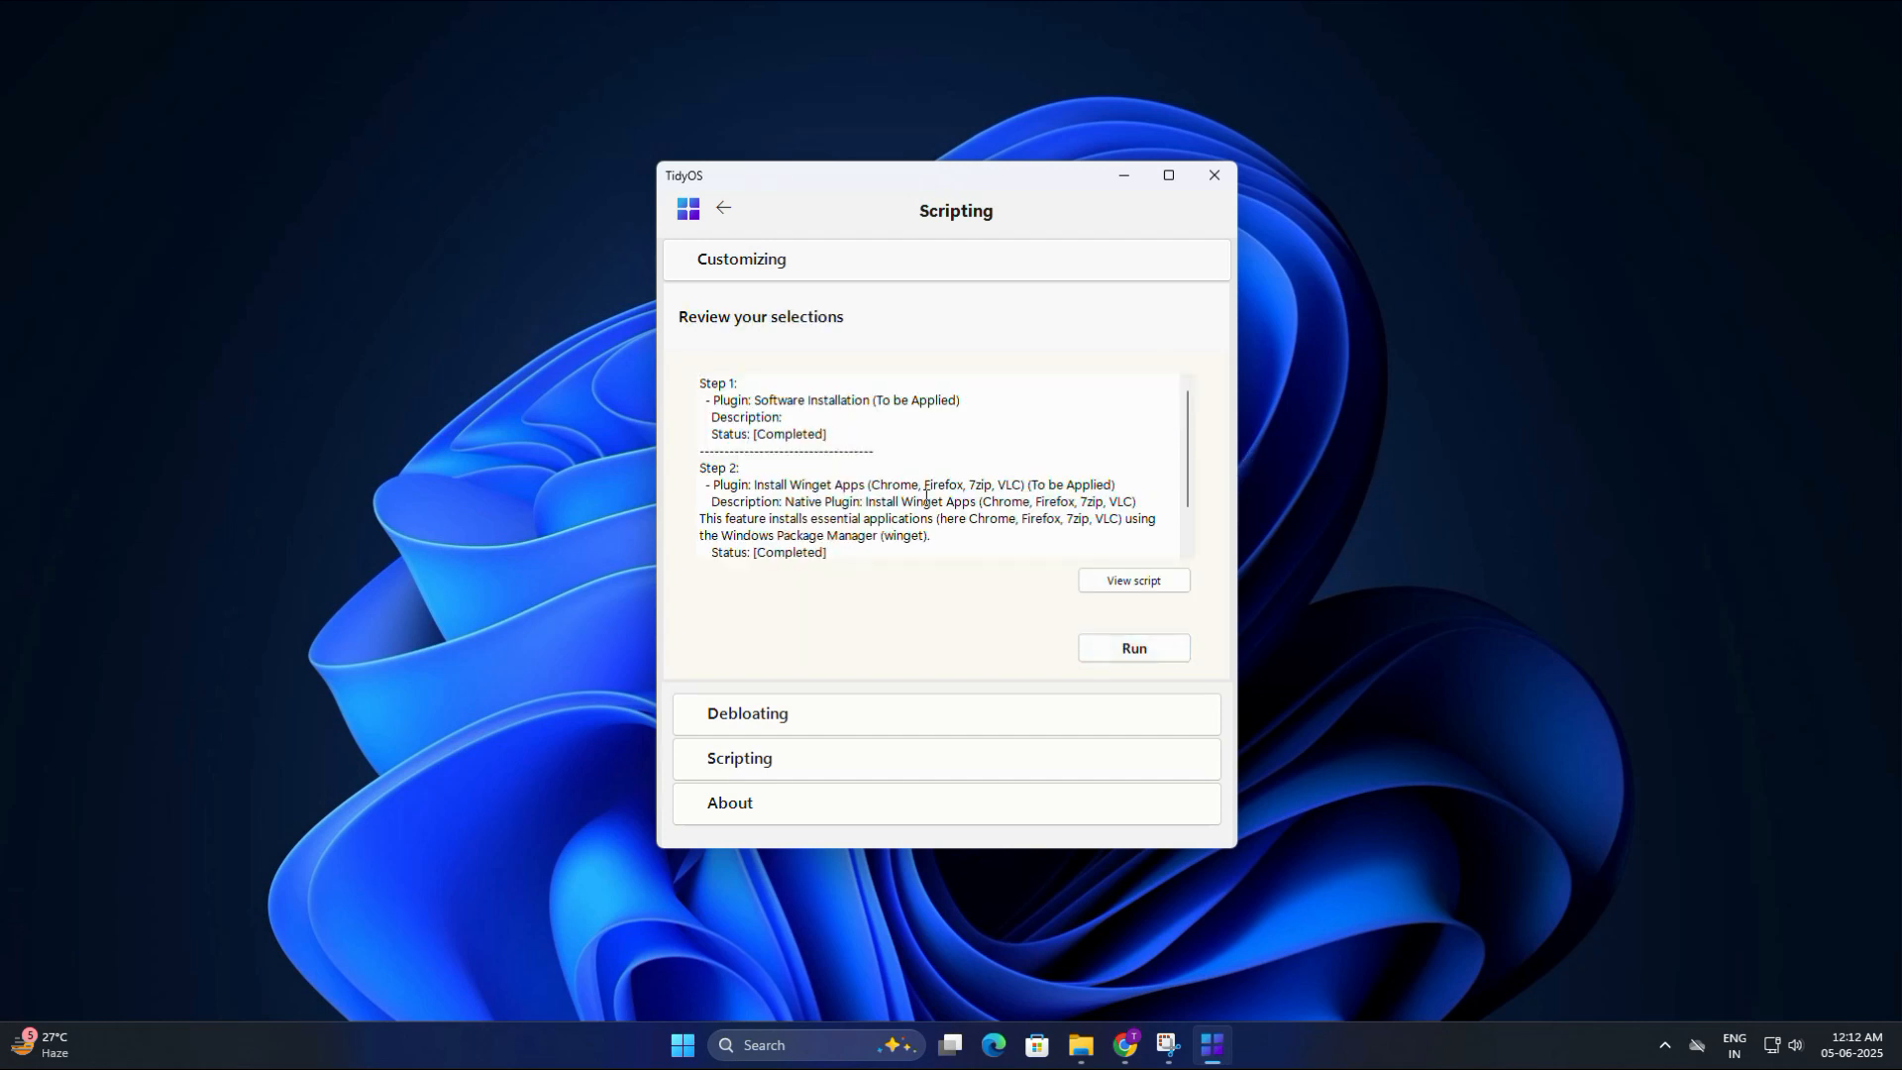
{"action": "left_click", "coordinate": [743, 278]}
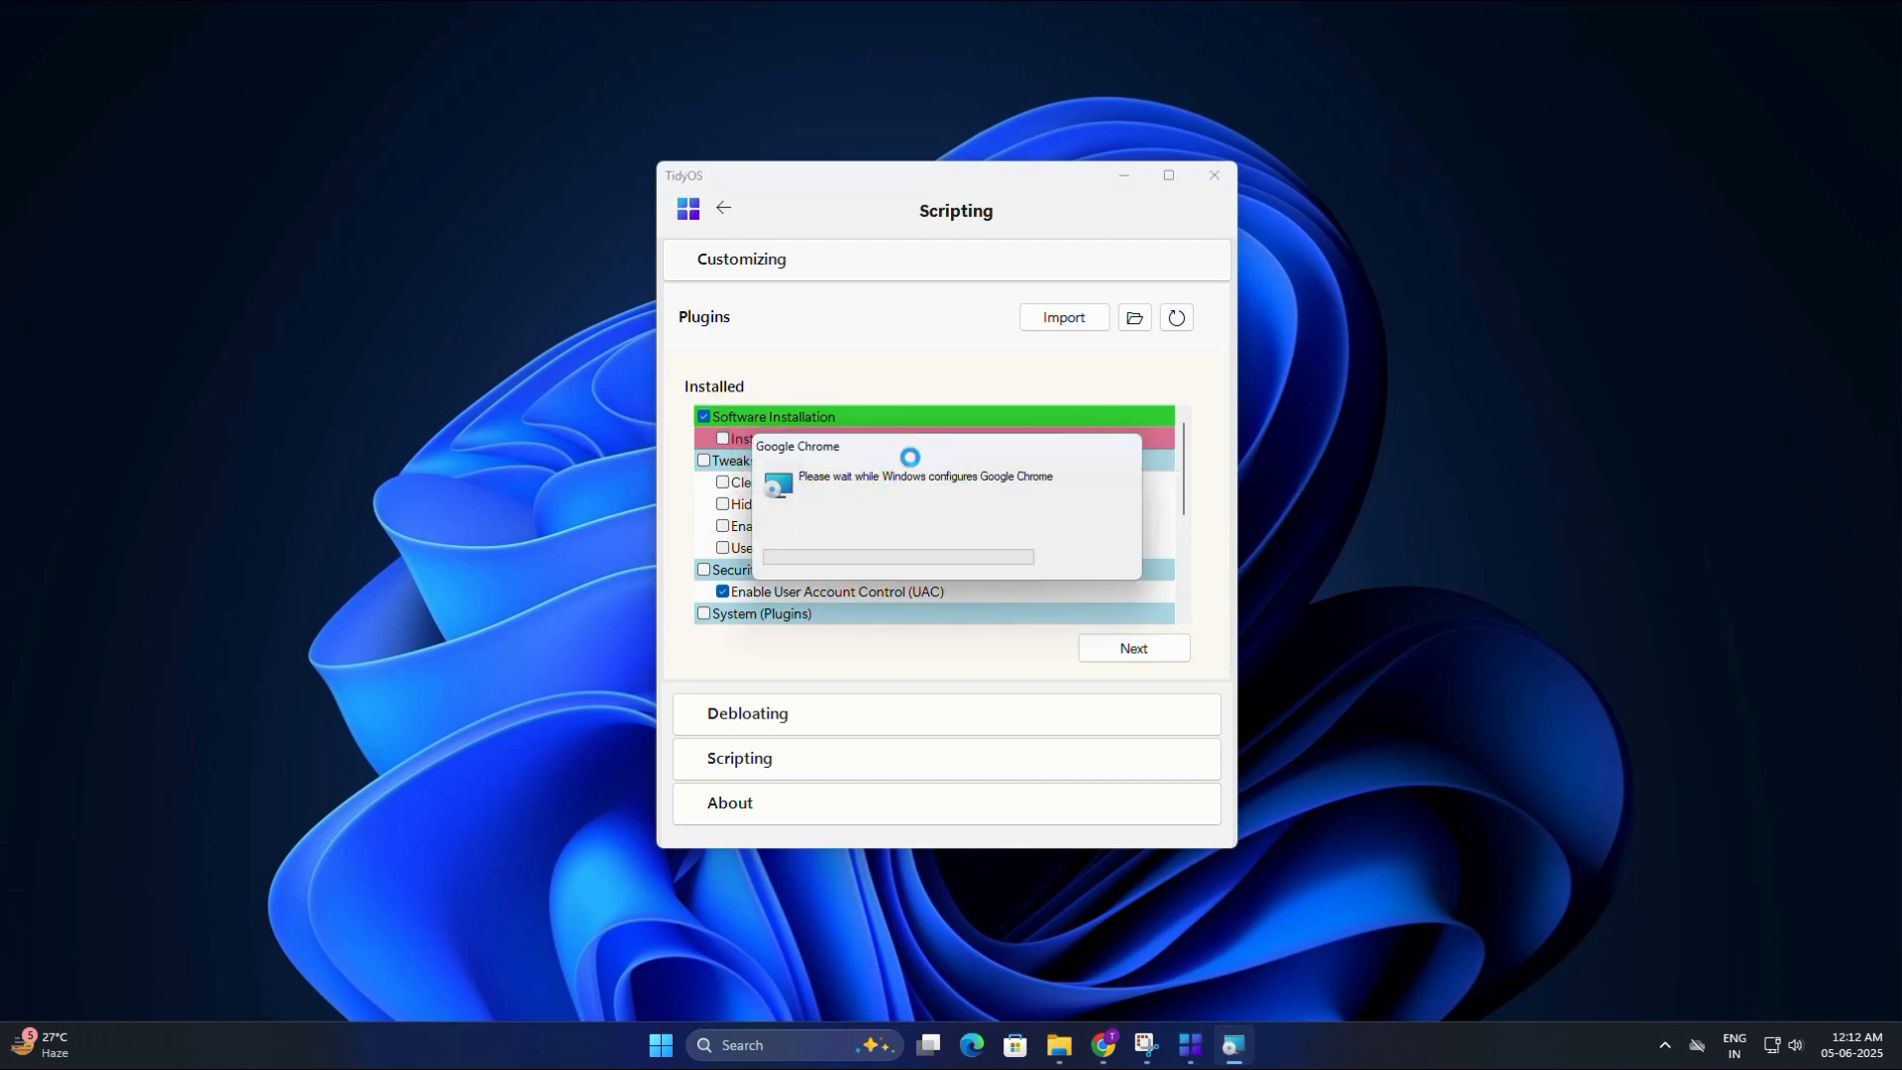
- Select the tweak plugins Clear Icon Cache, Hide Hidden File Extensions, Enable Snap Assist Flyout and Use light theme
{"action": "left_click", "coordinate": [722, 483]}
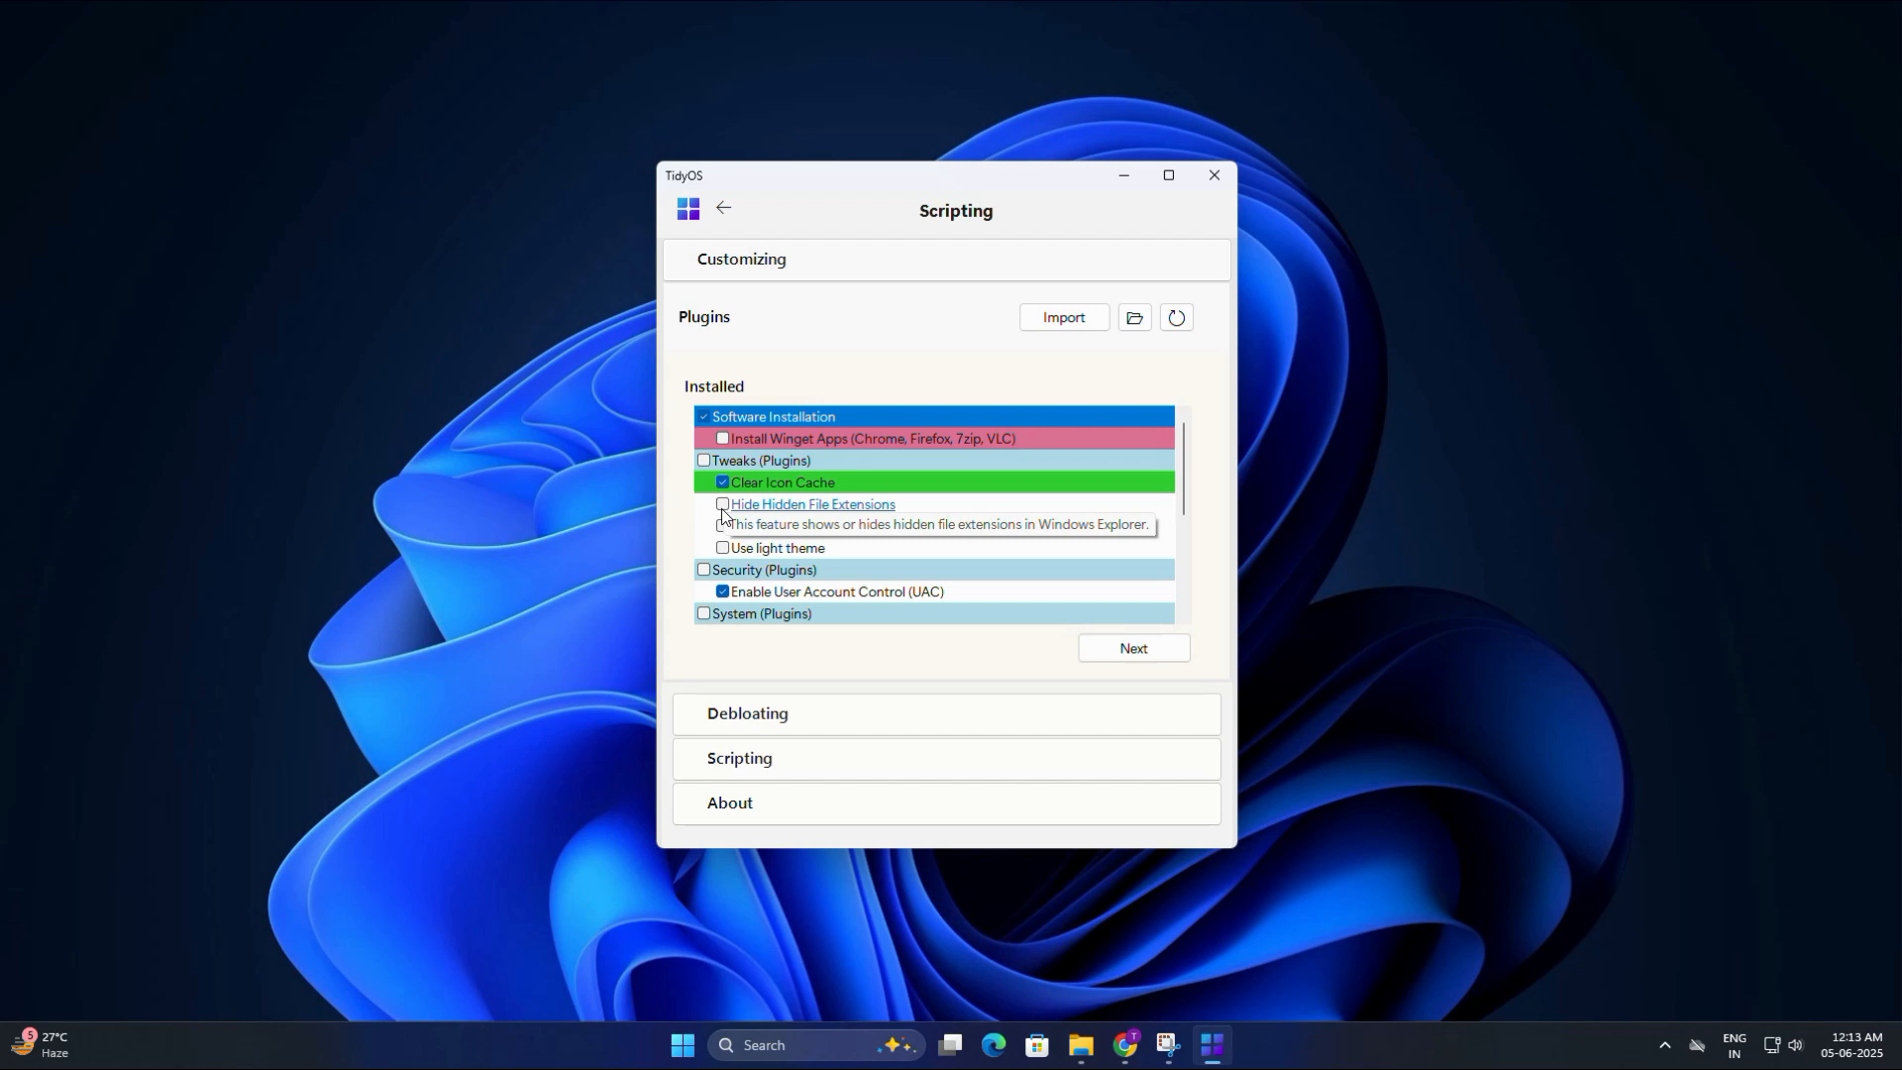
{"action": "left_click", "coordinate": [722, 506]}
{"action": "left_click", "coordinate": [720, 527]}
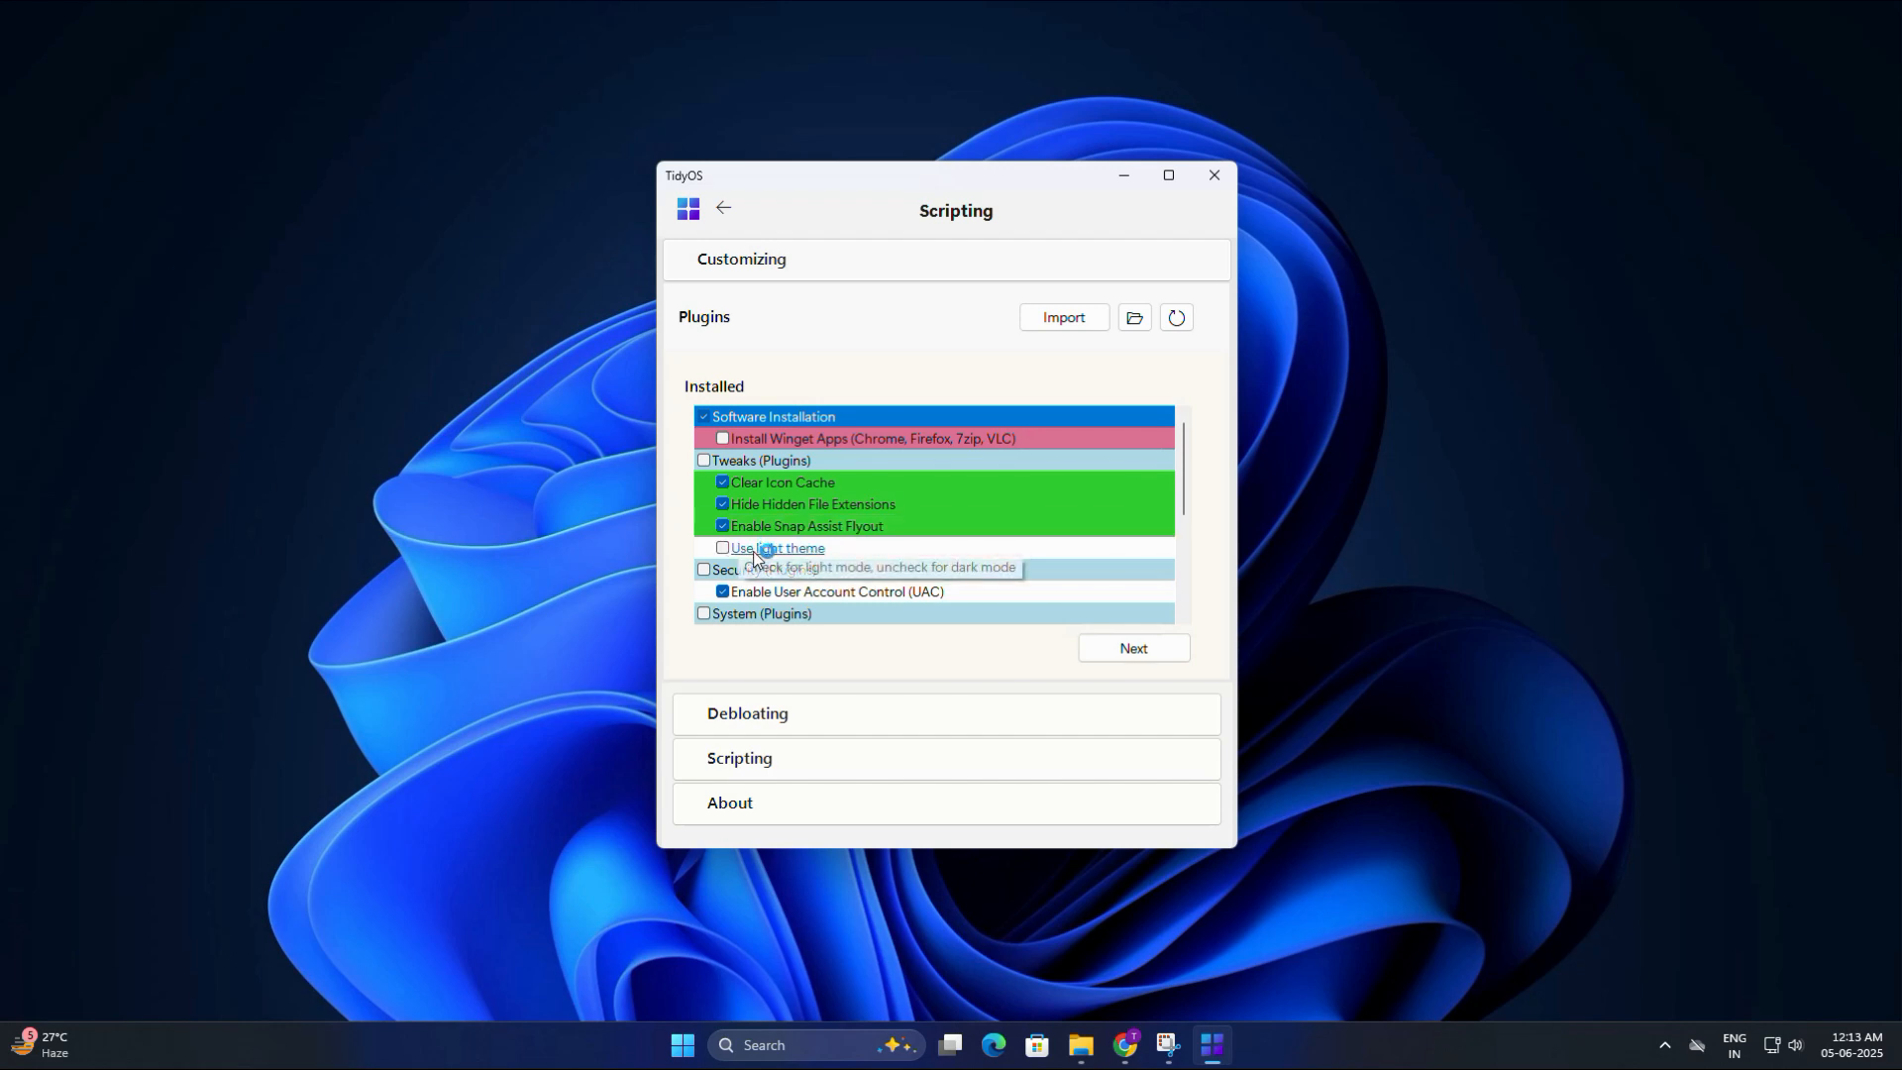
{"action": "left_click", "coordinate": [724, 548]}
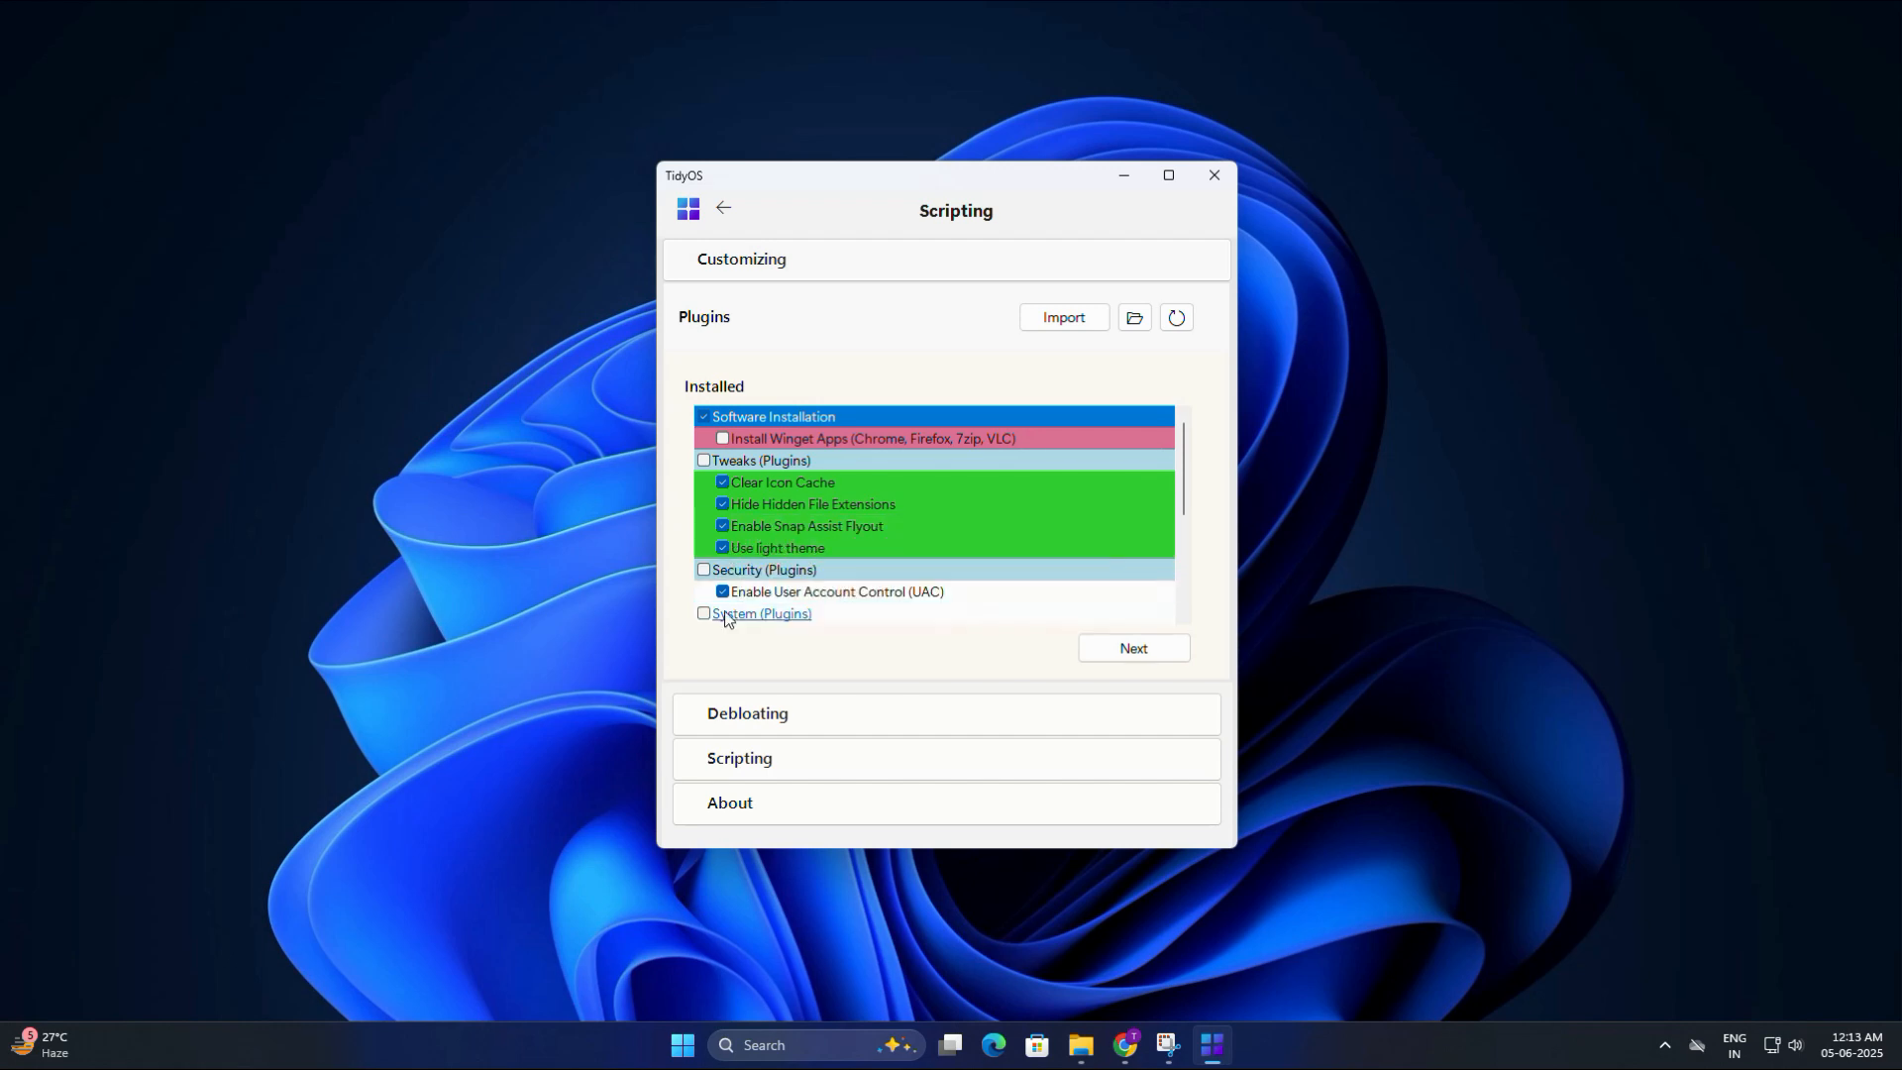
- Select the plugins Windows Old Remover, Windows Rollback Timer, ChrisTitusApp [PS], Create Restore Point [PS] and Uninstall OneDrive [PS]
{"action": "scroll", "coordinate": [829, 530], "scroll_direction": "down", "scroll_amount": 3}
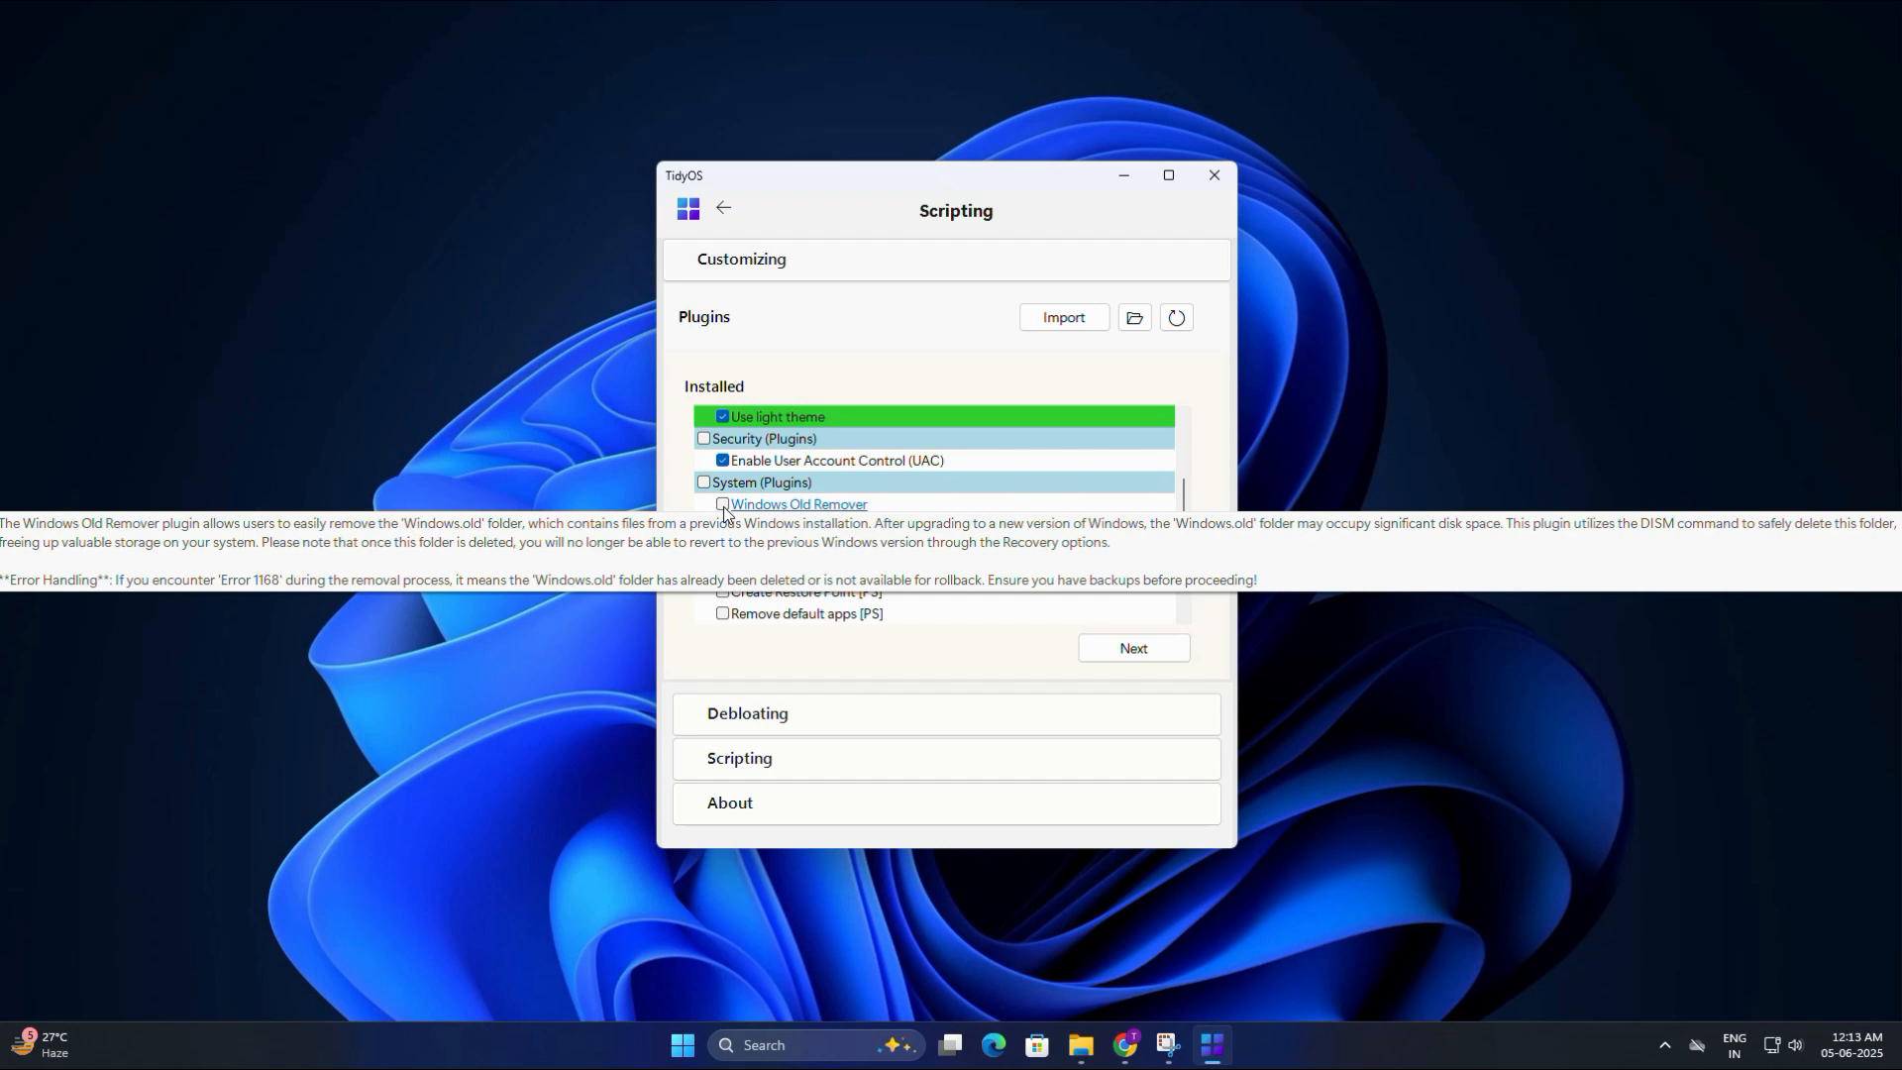
{"action": "left_click", "coordinate": [722, 504]}
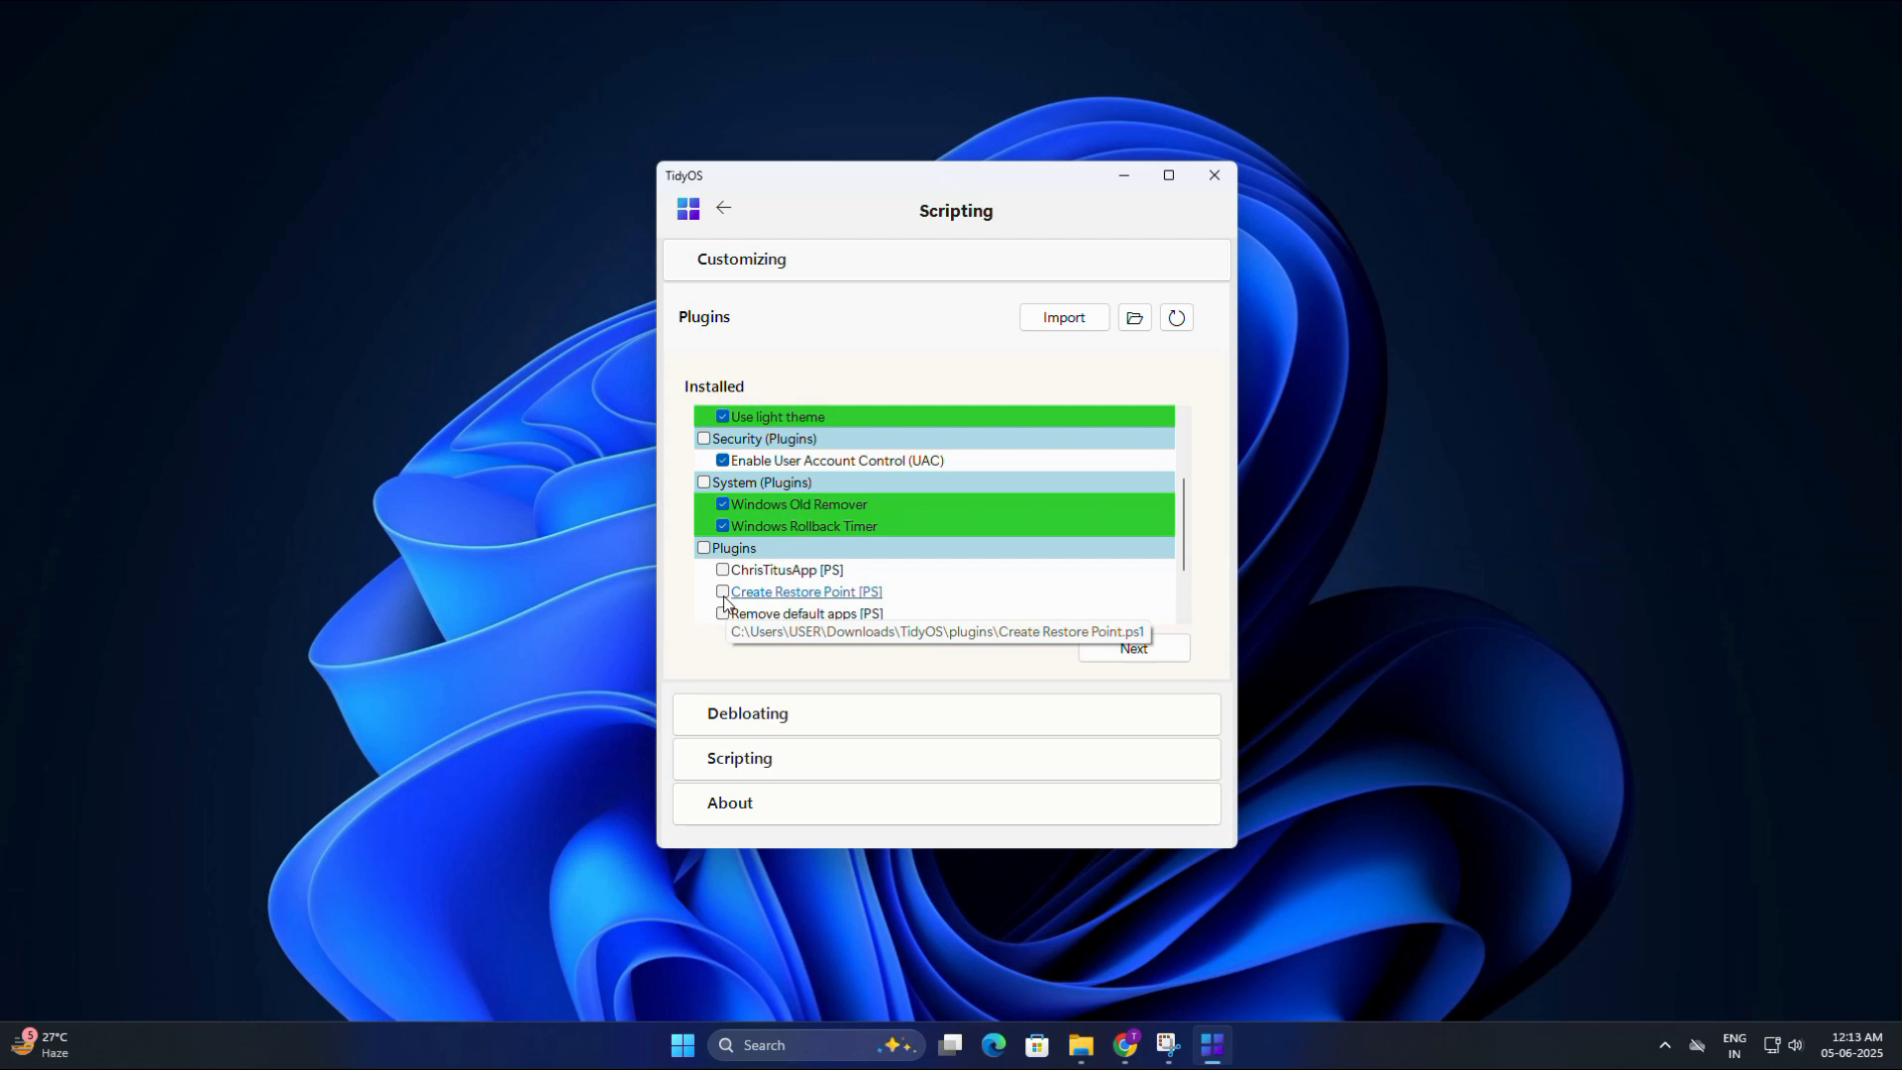
{"action": "left_click", "coordinate": [723, 571]}
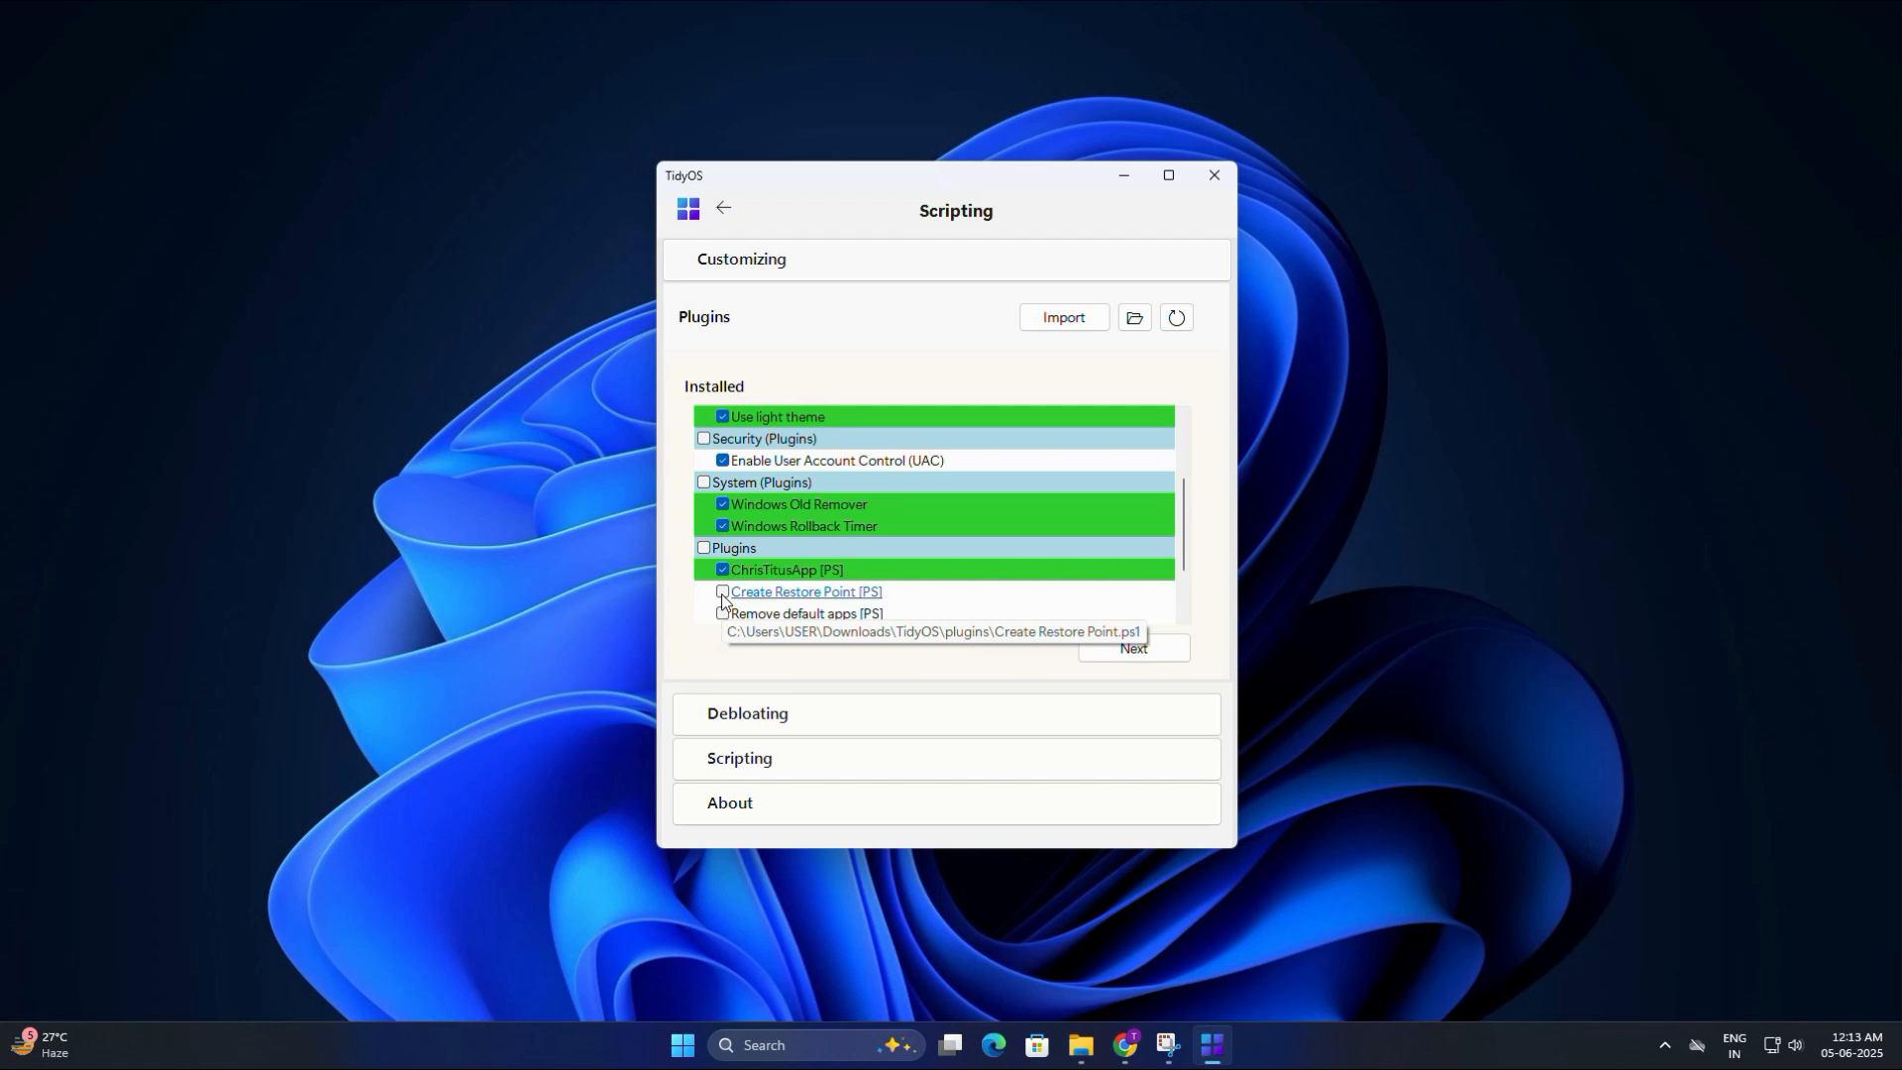
{"action": "left_click", "coordinate": [722, 592]}
{"action": "scroll", "coordinate": [722, 598], "scroll_direction": "down", "scroll_amount": 1}
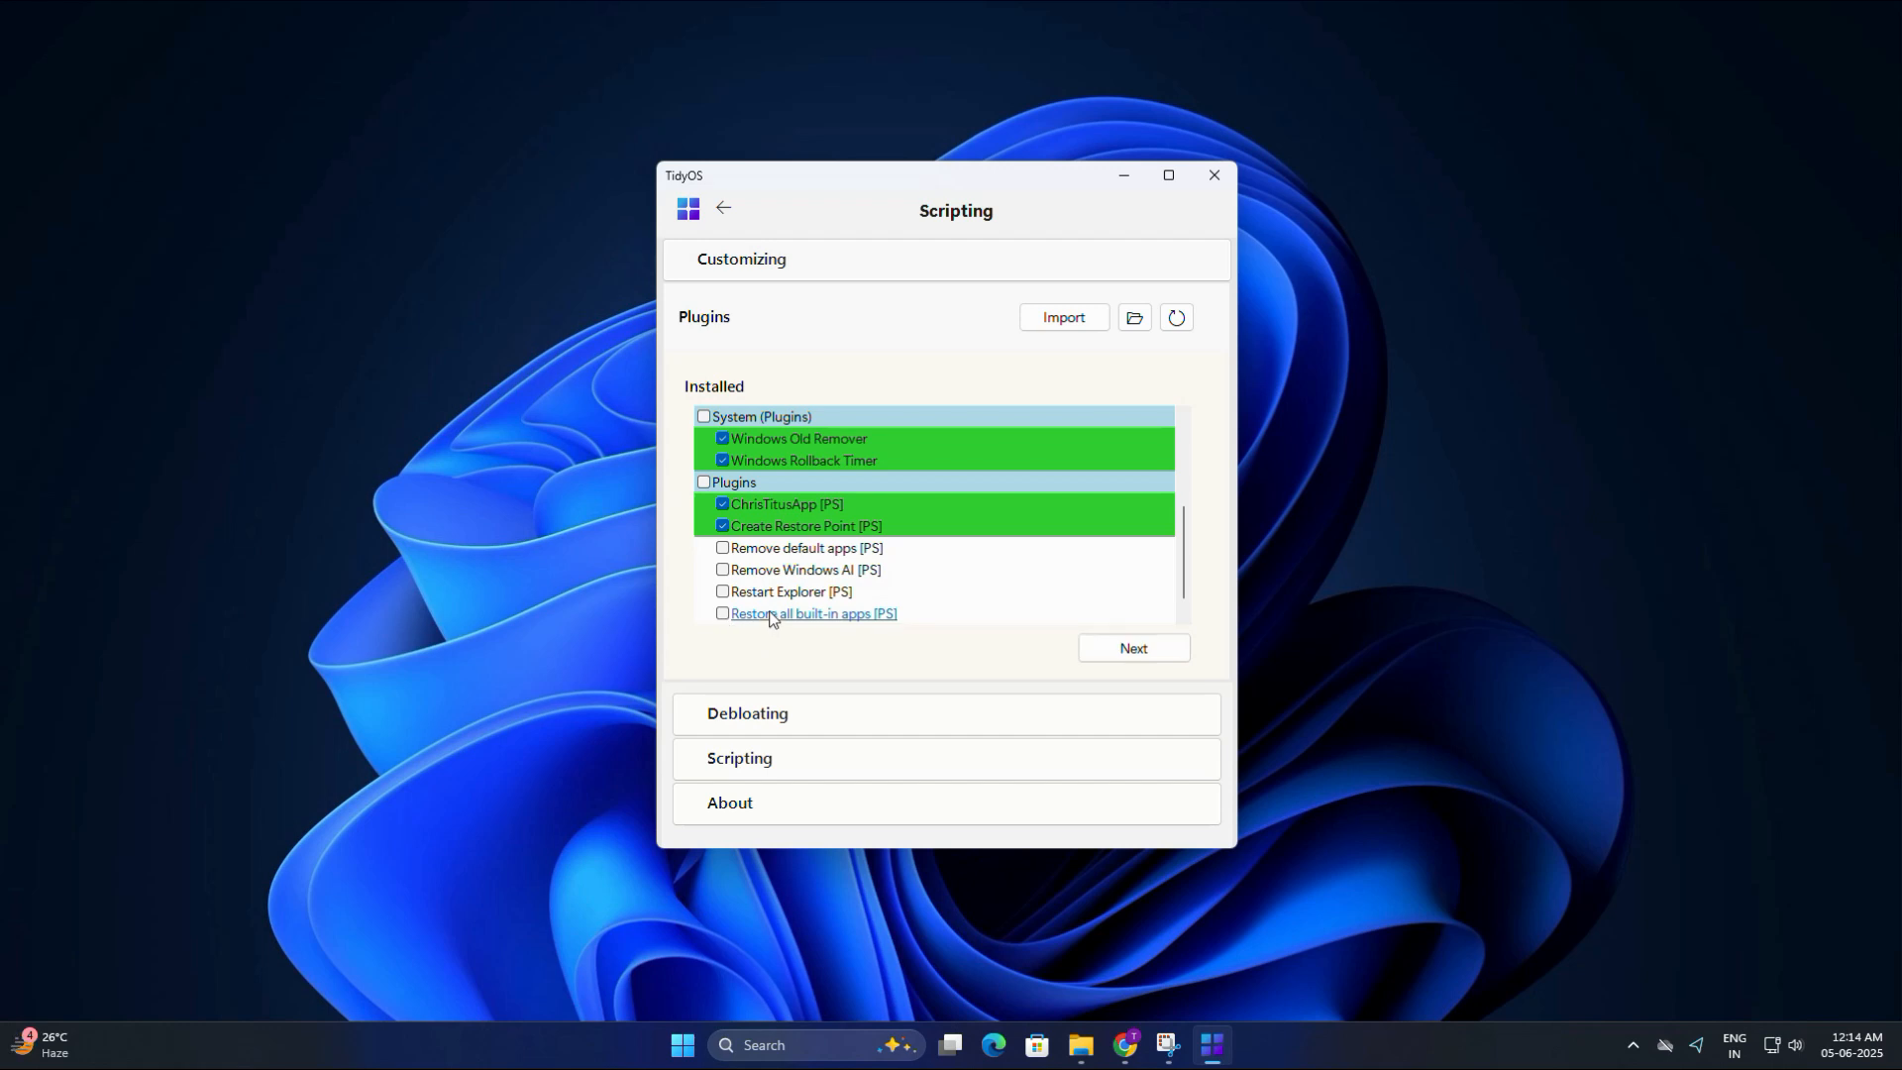
{"action": "scroll", "coordinate": [773, 596], "scroll_direction": "down", "scroll_amount": 1}
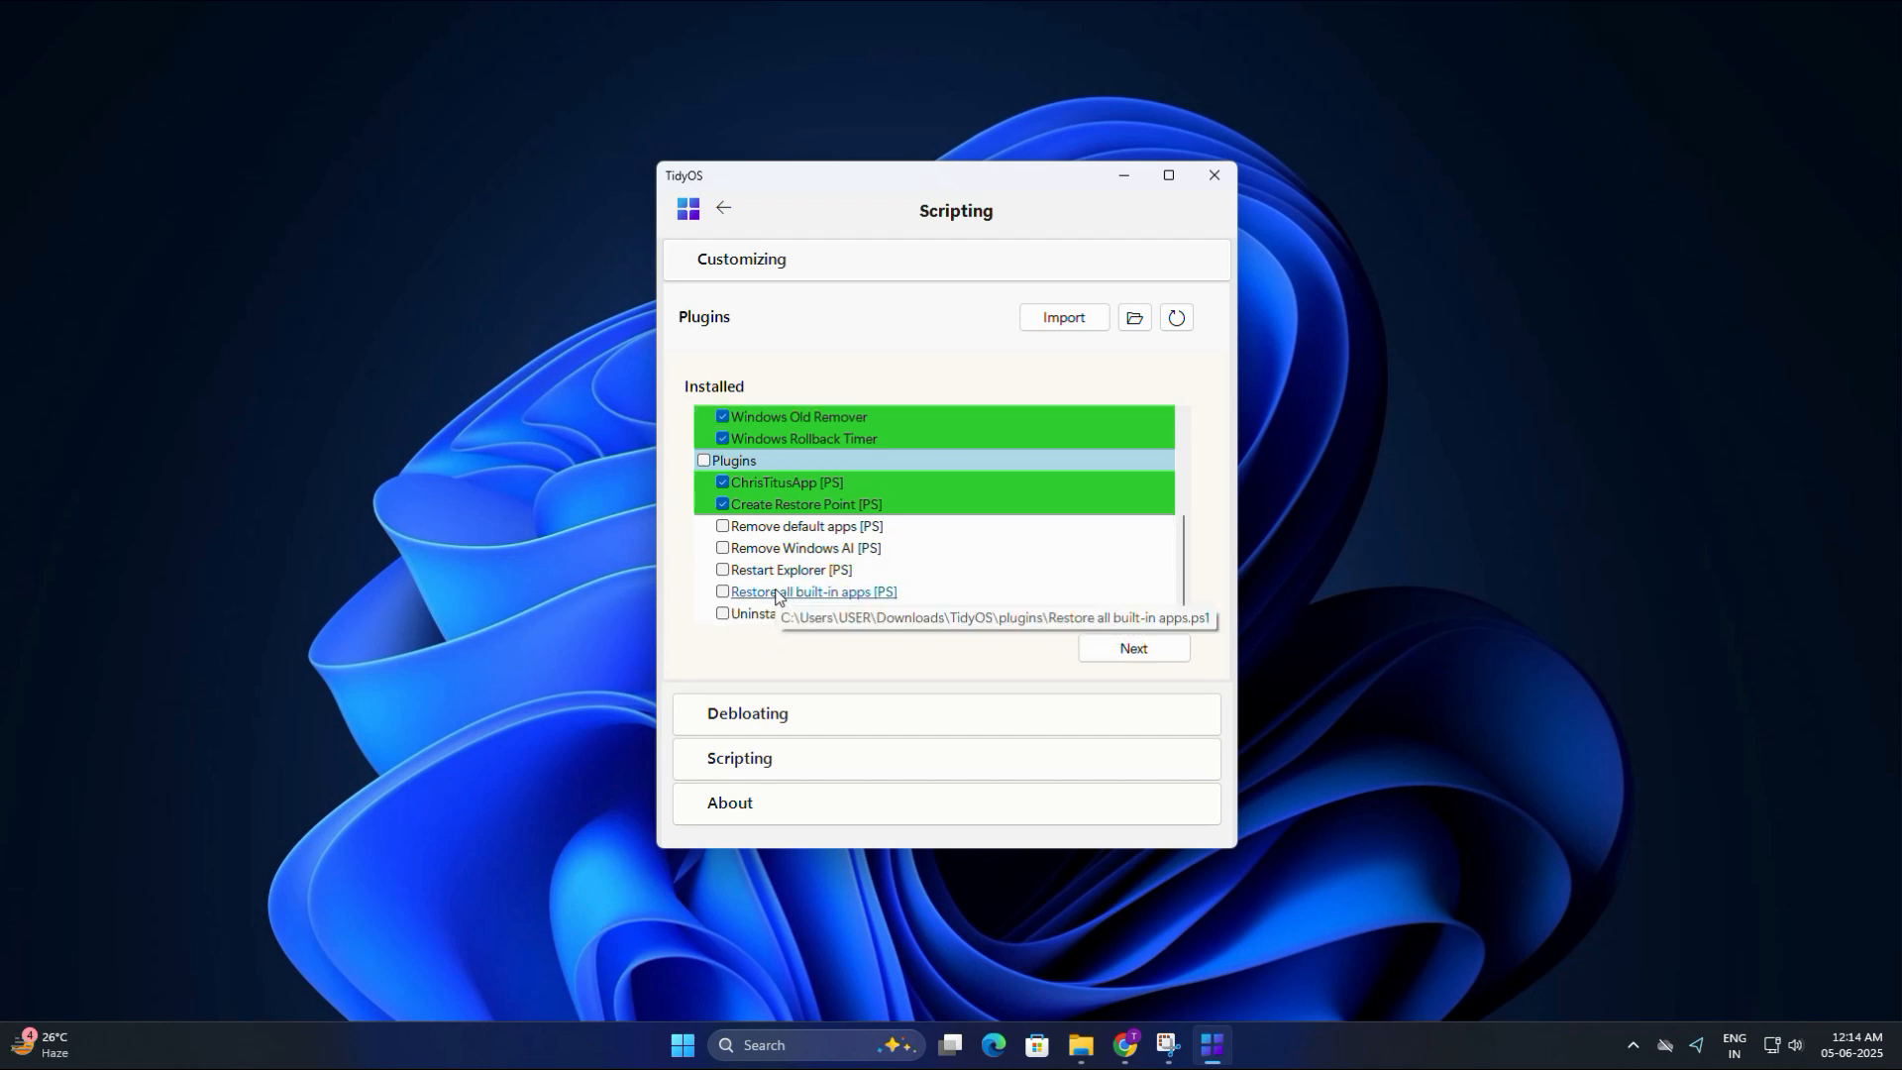
{"action": "left_click", "coordinate": [723, 615]}
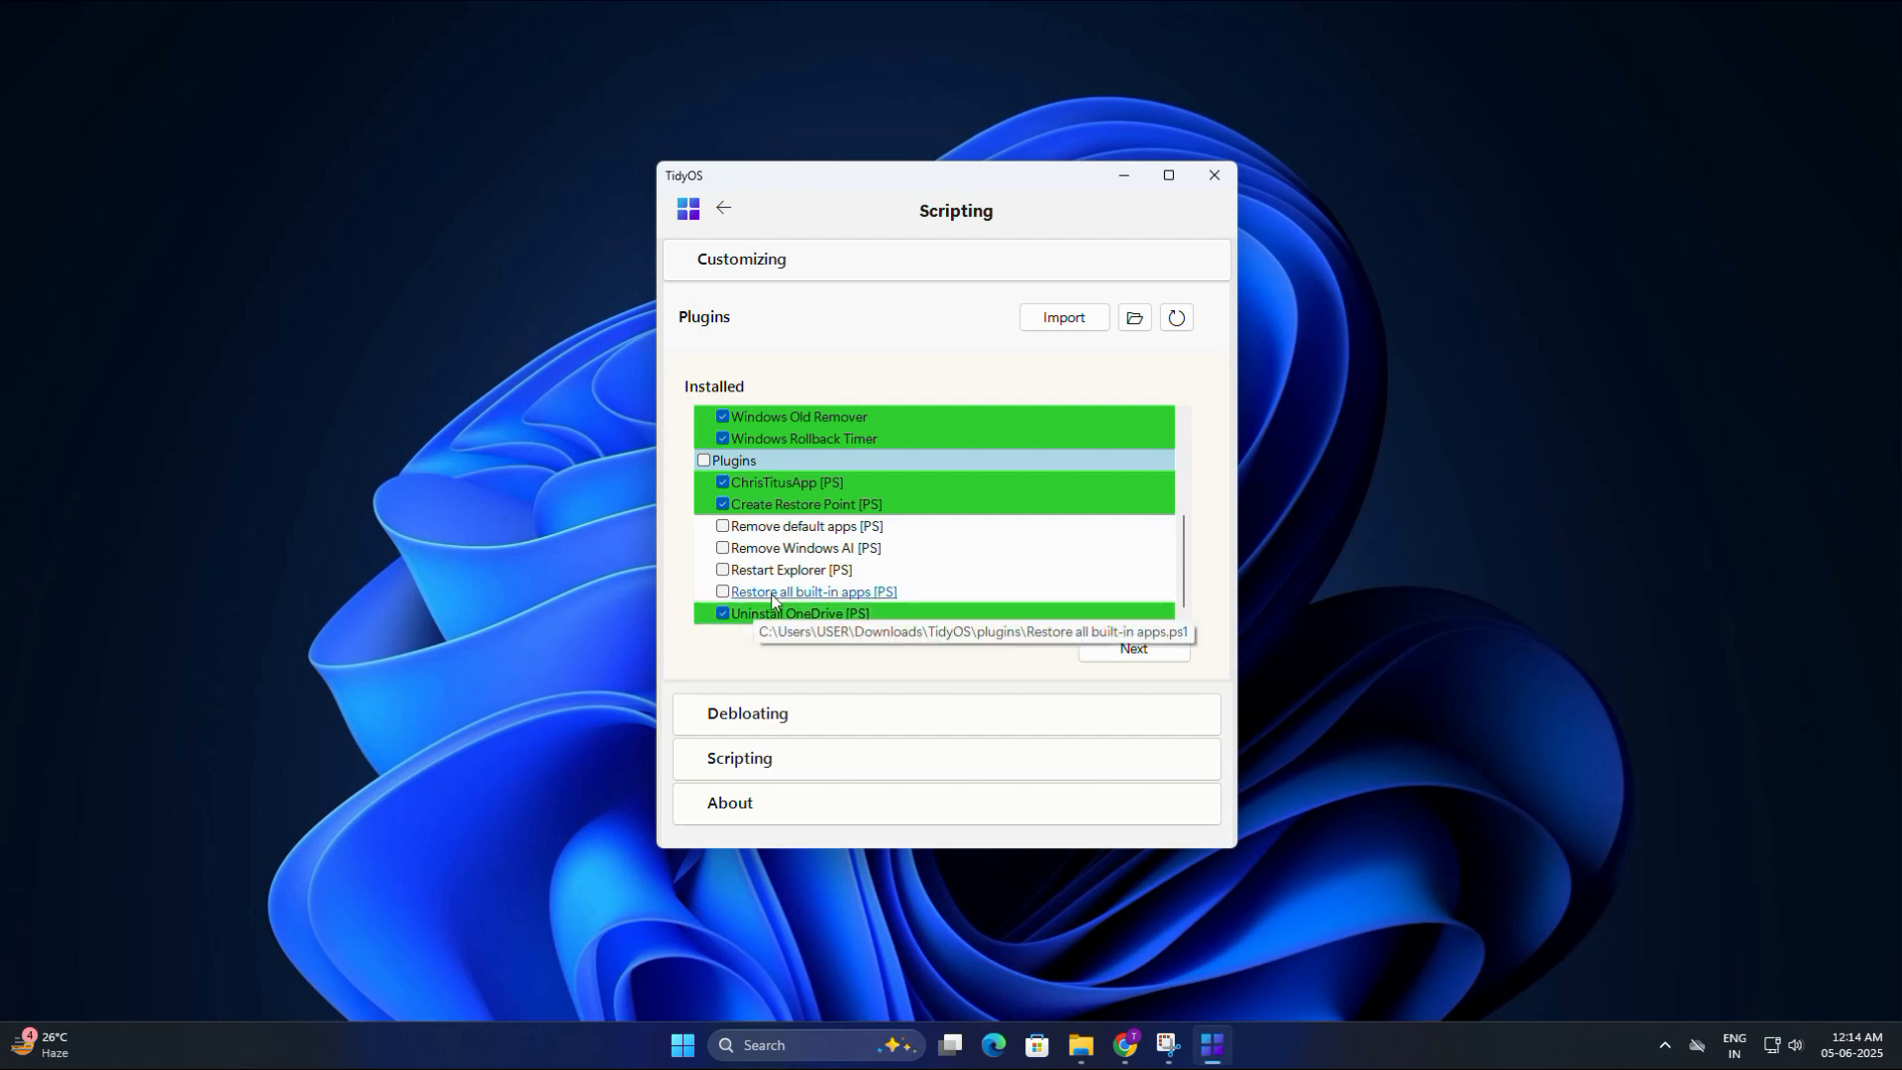
- Deselect the ChrisTitusApp [PS] plugin and run the remaining plugin selections
{"action": "scroll", "coordinate": [771, 595], "scroll_direction": "up", "scroll_amount": 1}
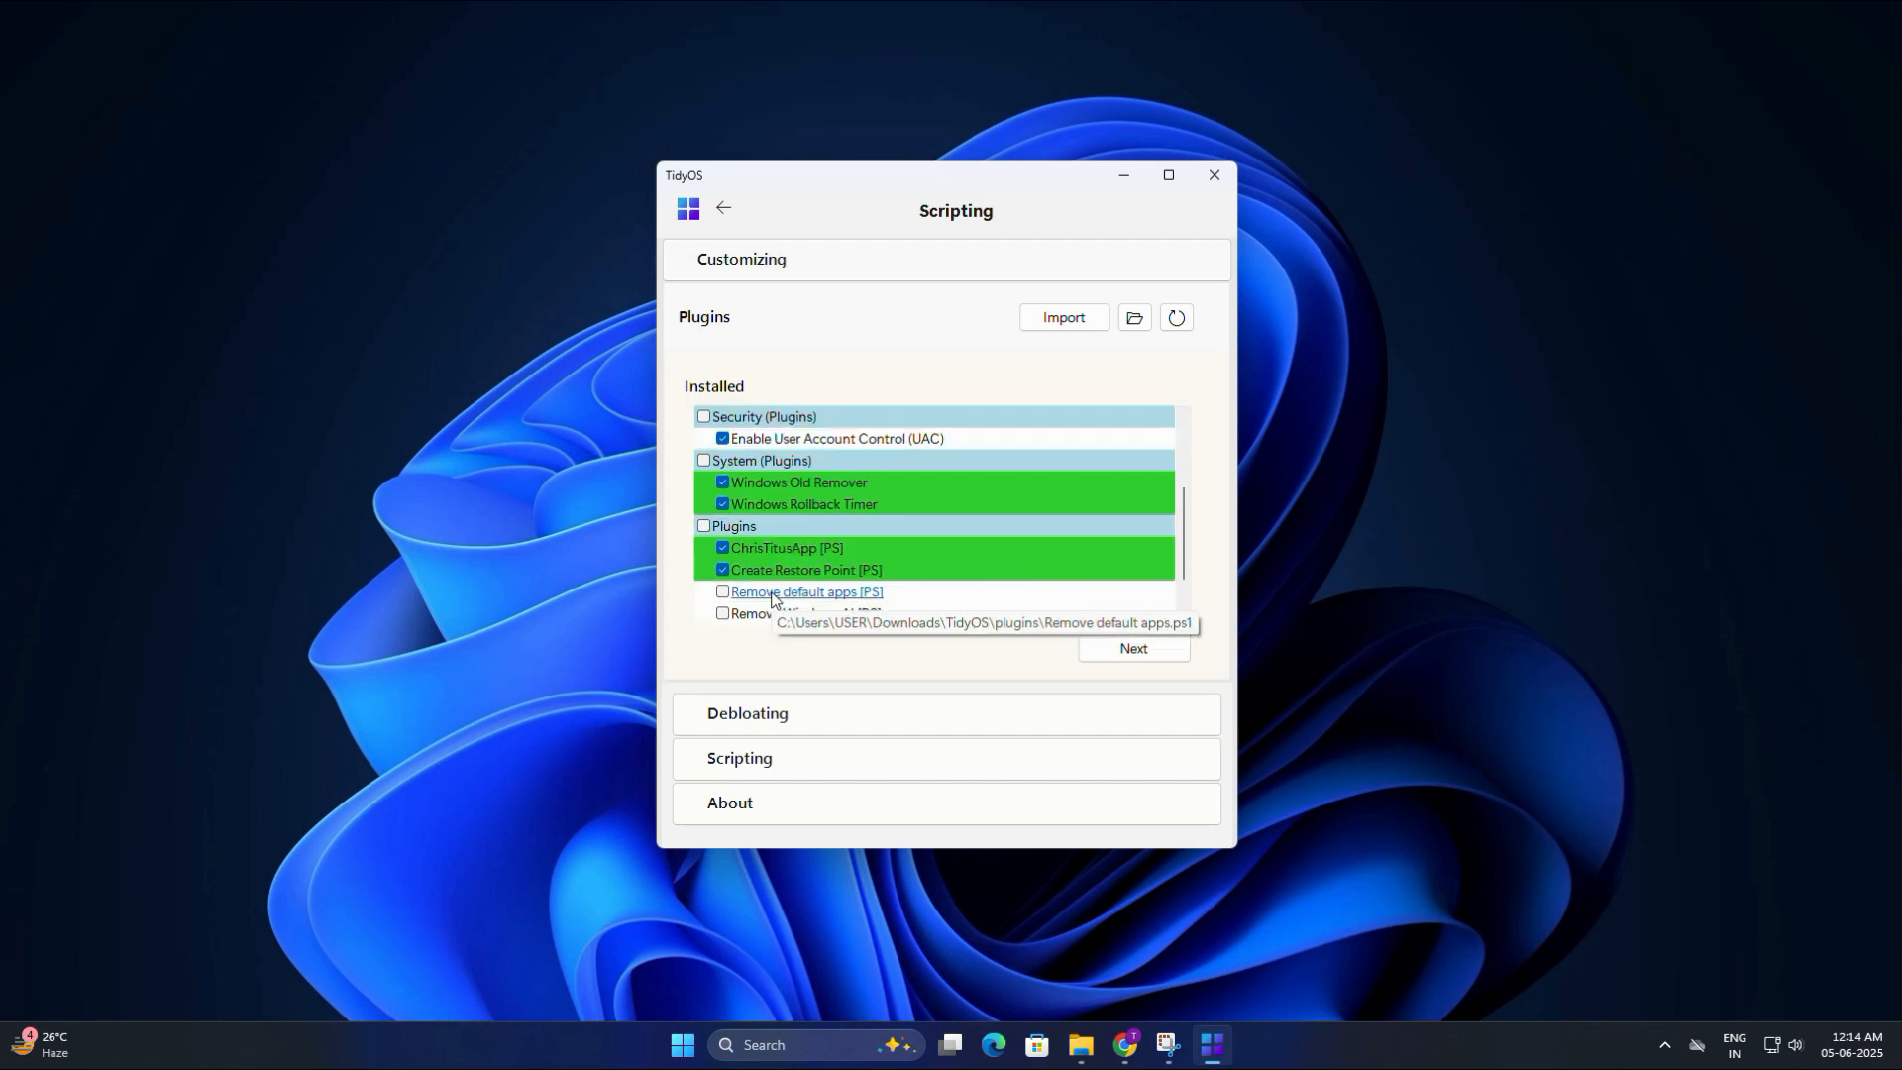
{"action": "left_click", "coordinate": [729, 549]}
{"action": "scroll", "coordinate": [901, 551], "scroll_direction": "down", "scroll_amount": 3}
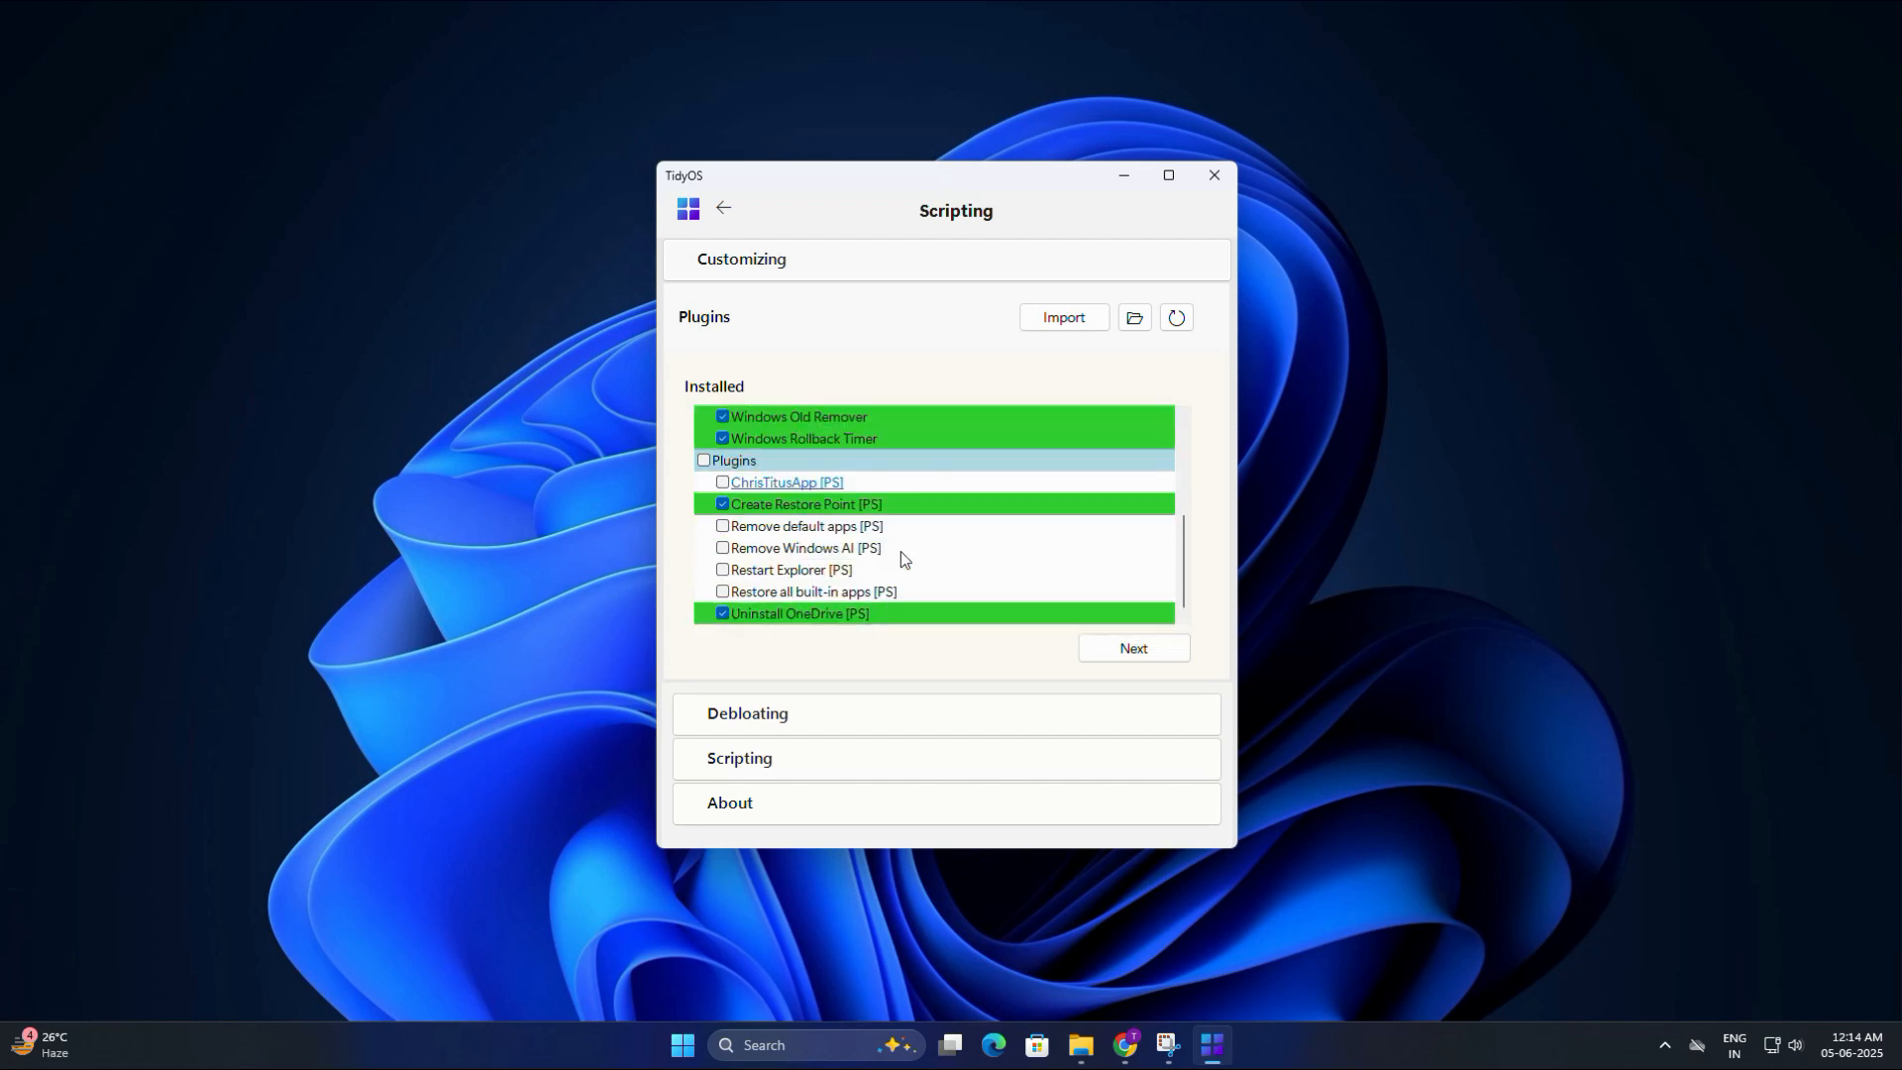
{"action": "left_click", "coordinate": [1141, 652]}
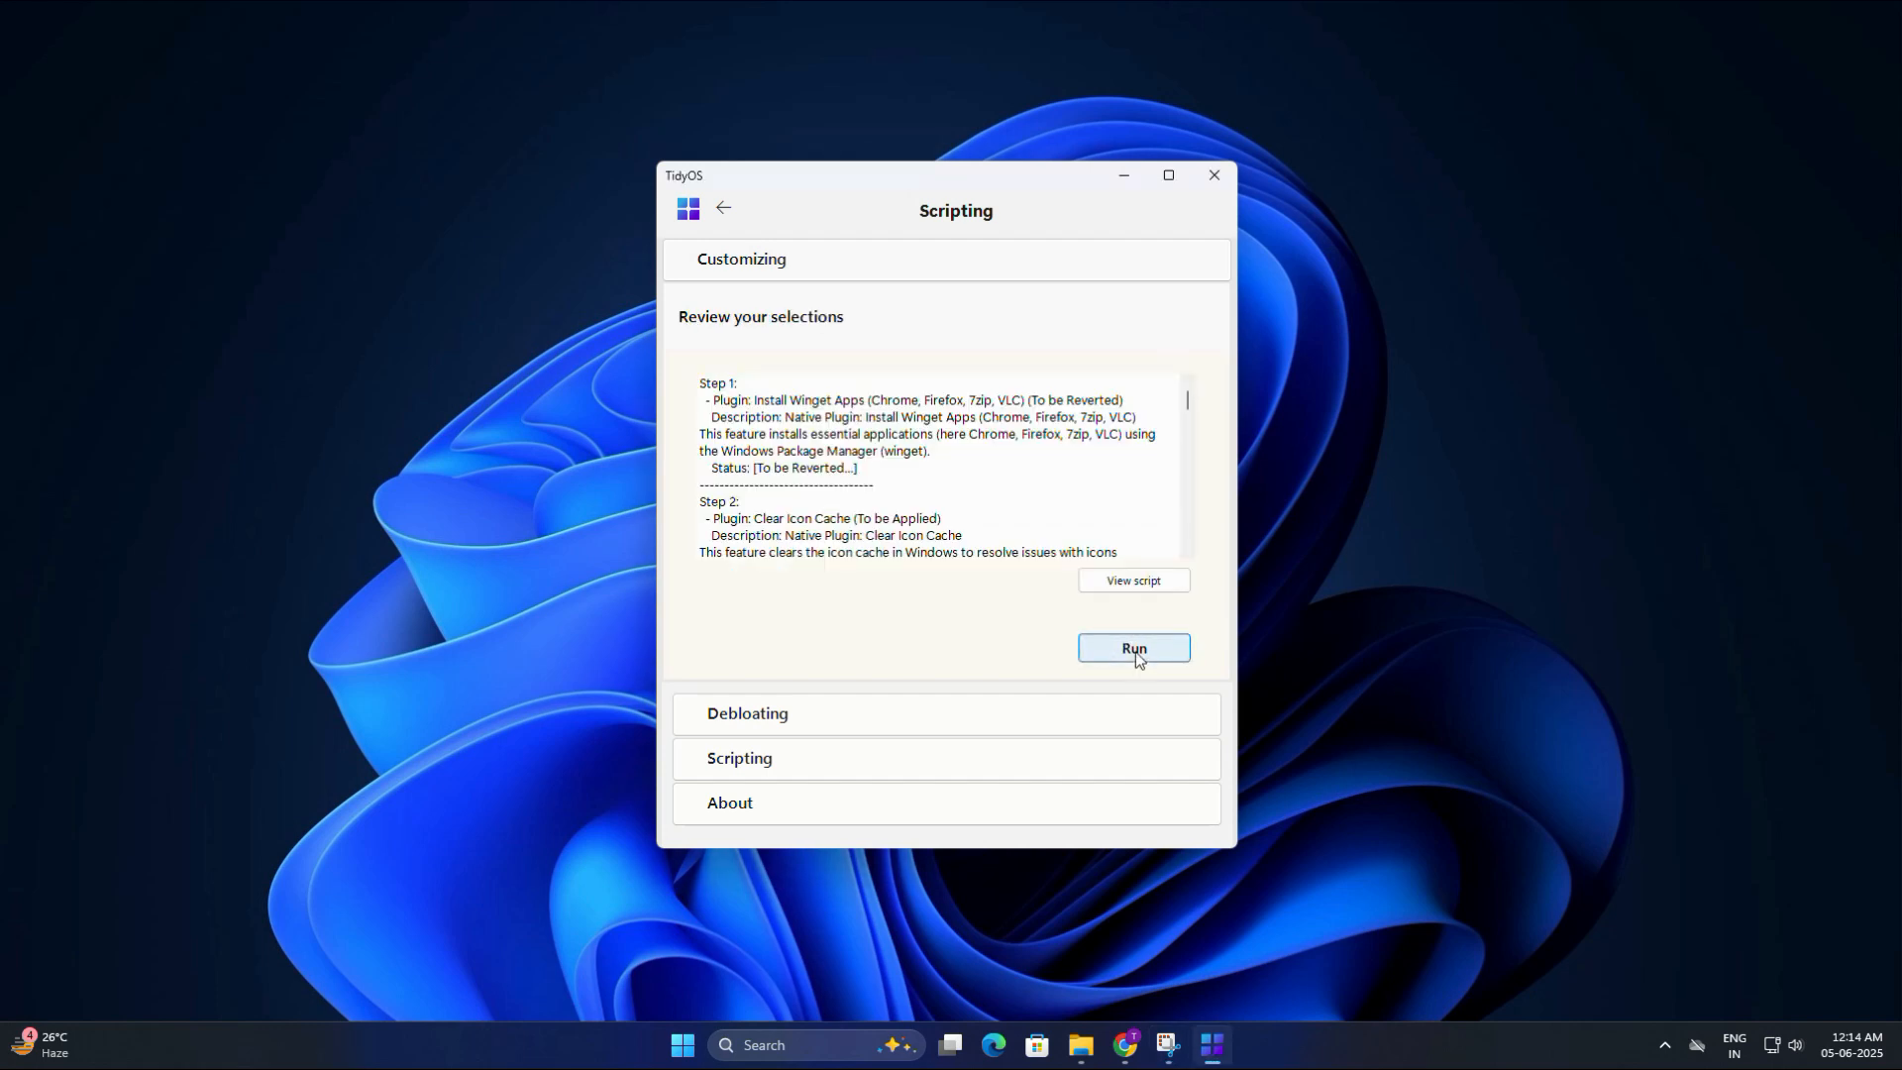
{"action": "left_click", "coordinate": [1135, 649]}
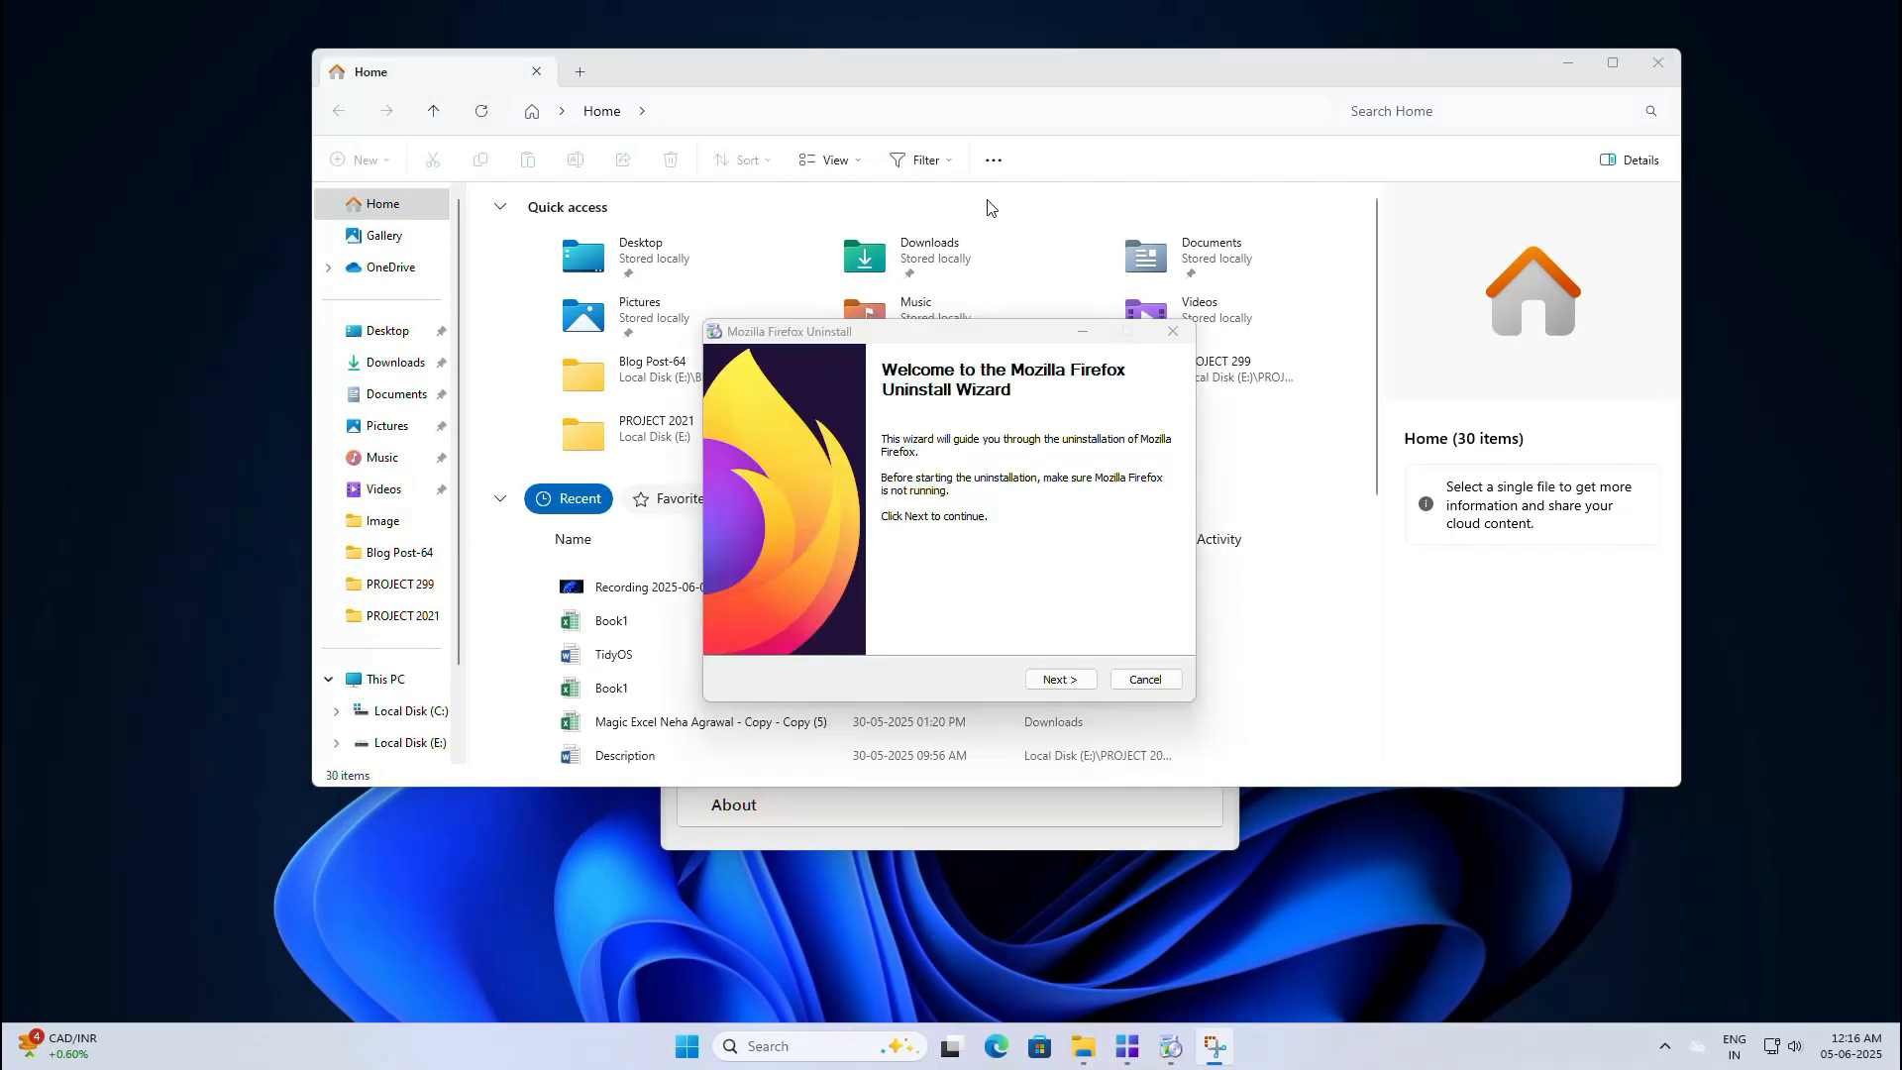
- Complete the Mozilla Firefox uninstall wizard and close the File Explorer window
{"action": "left_click", "coordinate": [1059, 680]}
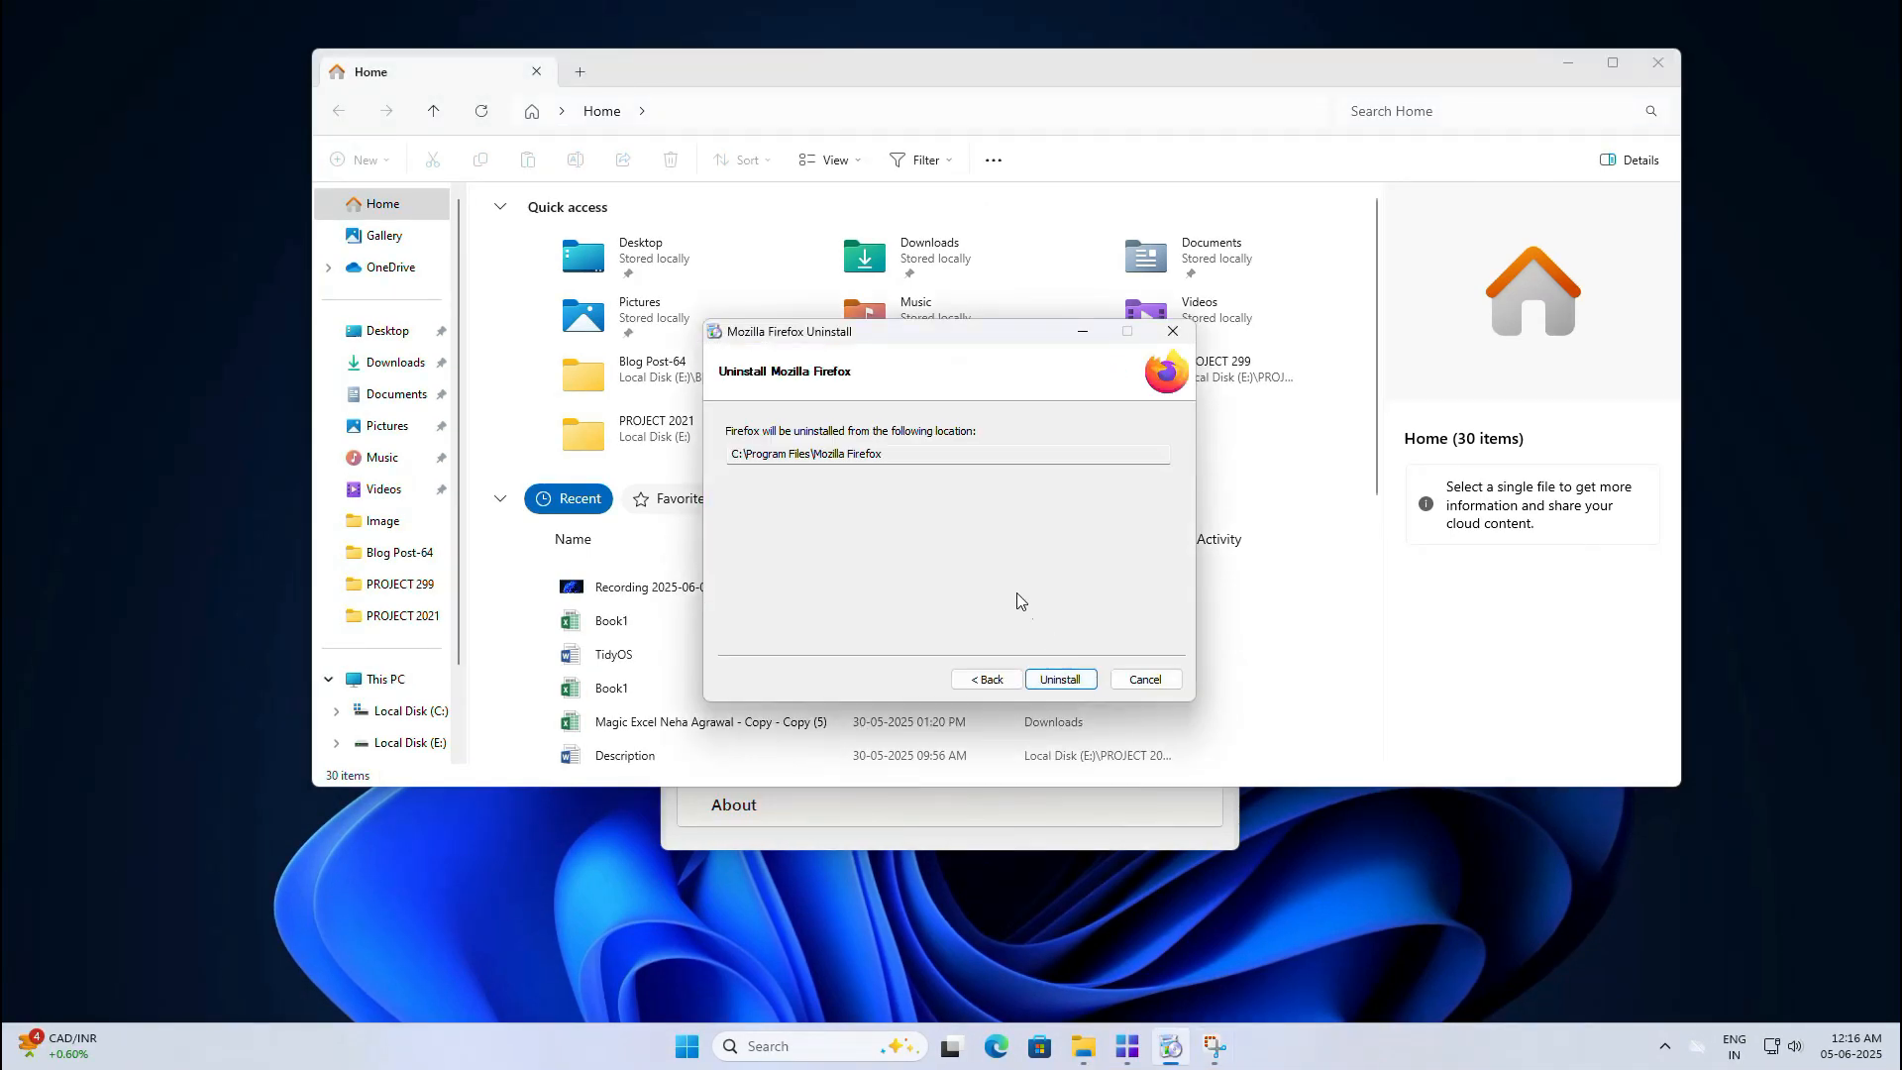
{"action": "left_click", "coordinate": [1061, 680]}
{"action": "left_click", "coordinate": [1068, 679]}
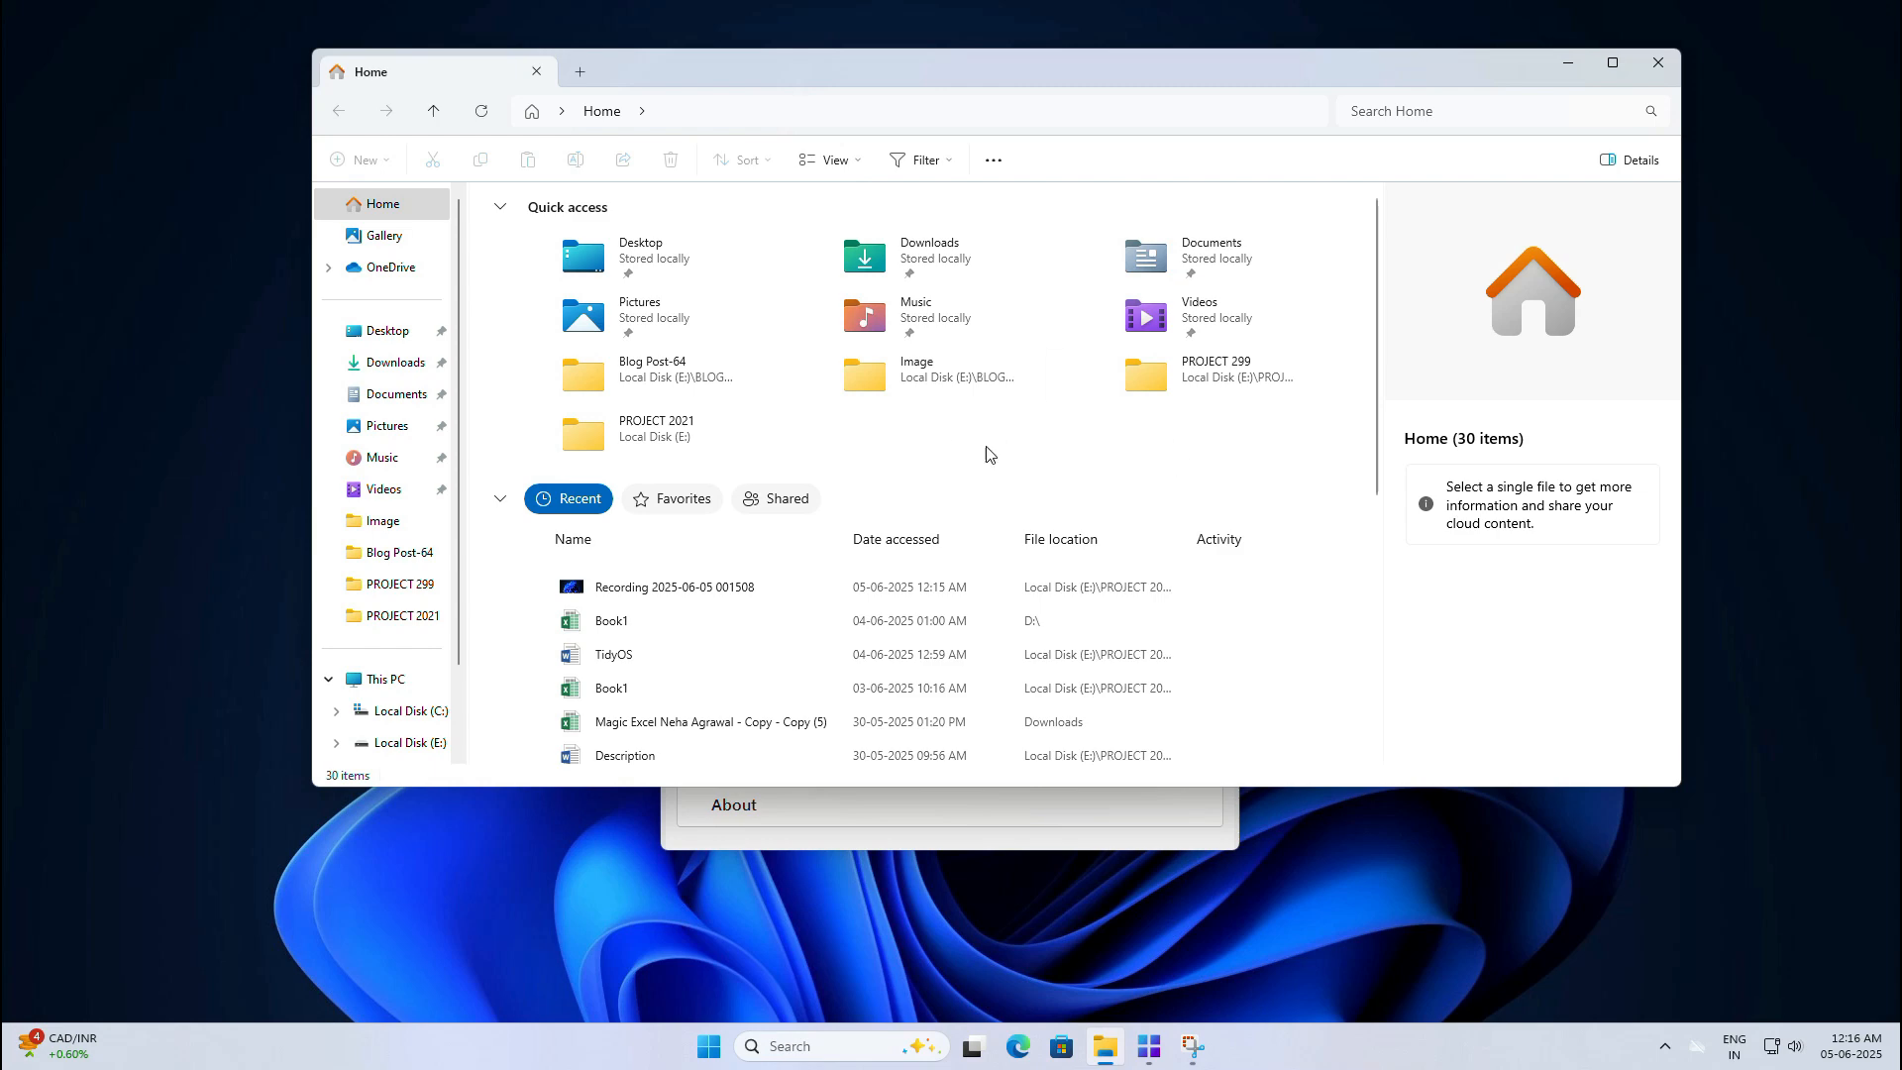
{"action": "left_click", "coordinate": [1664, 74]}
- Examine the status of every plugin step in the selection review and view the script
{"action": "scroll", "coordinate": [969, 441], "scroll_direction": "down", "scroll_amount": 13}
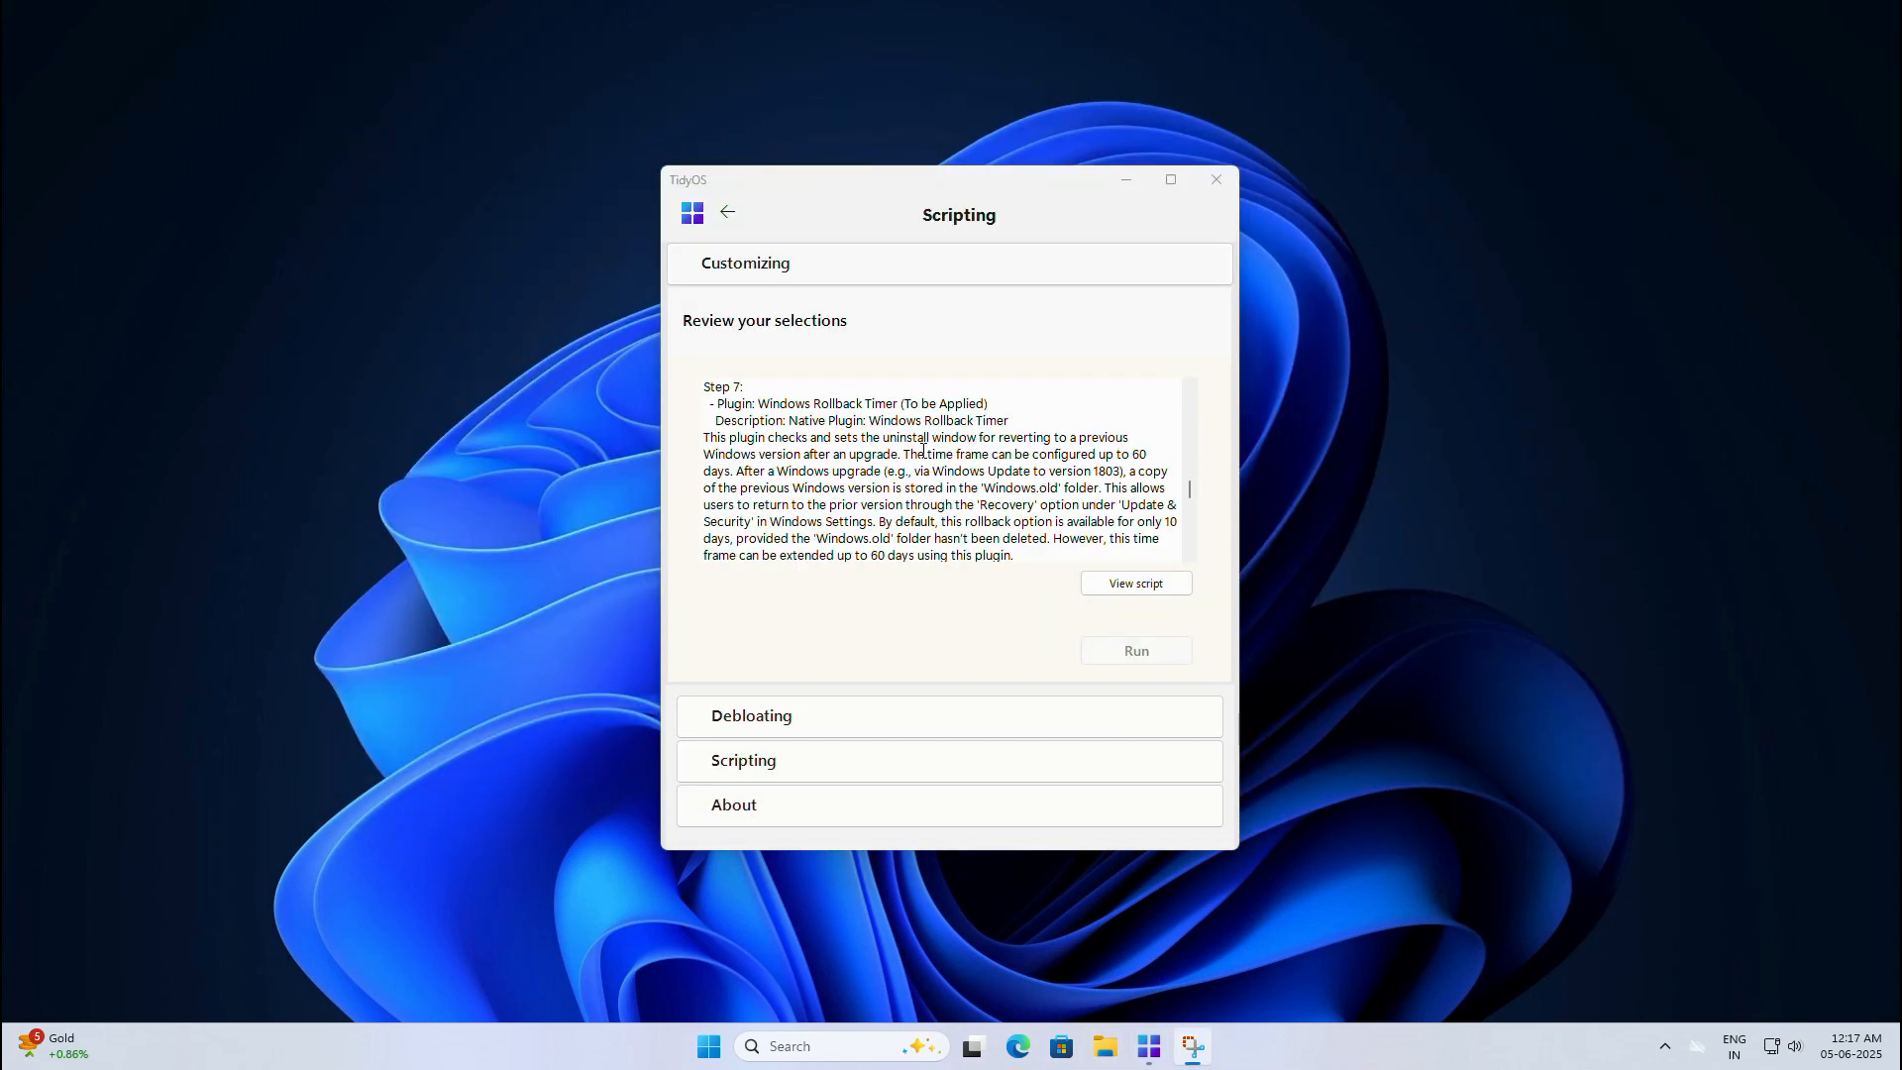
{"action": "scroll", "coordinate": [921, 455], "scroll_direction": "down", "scroll_amount": 2}
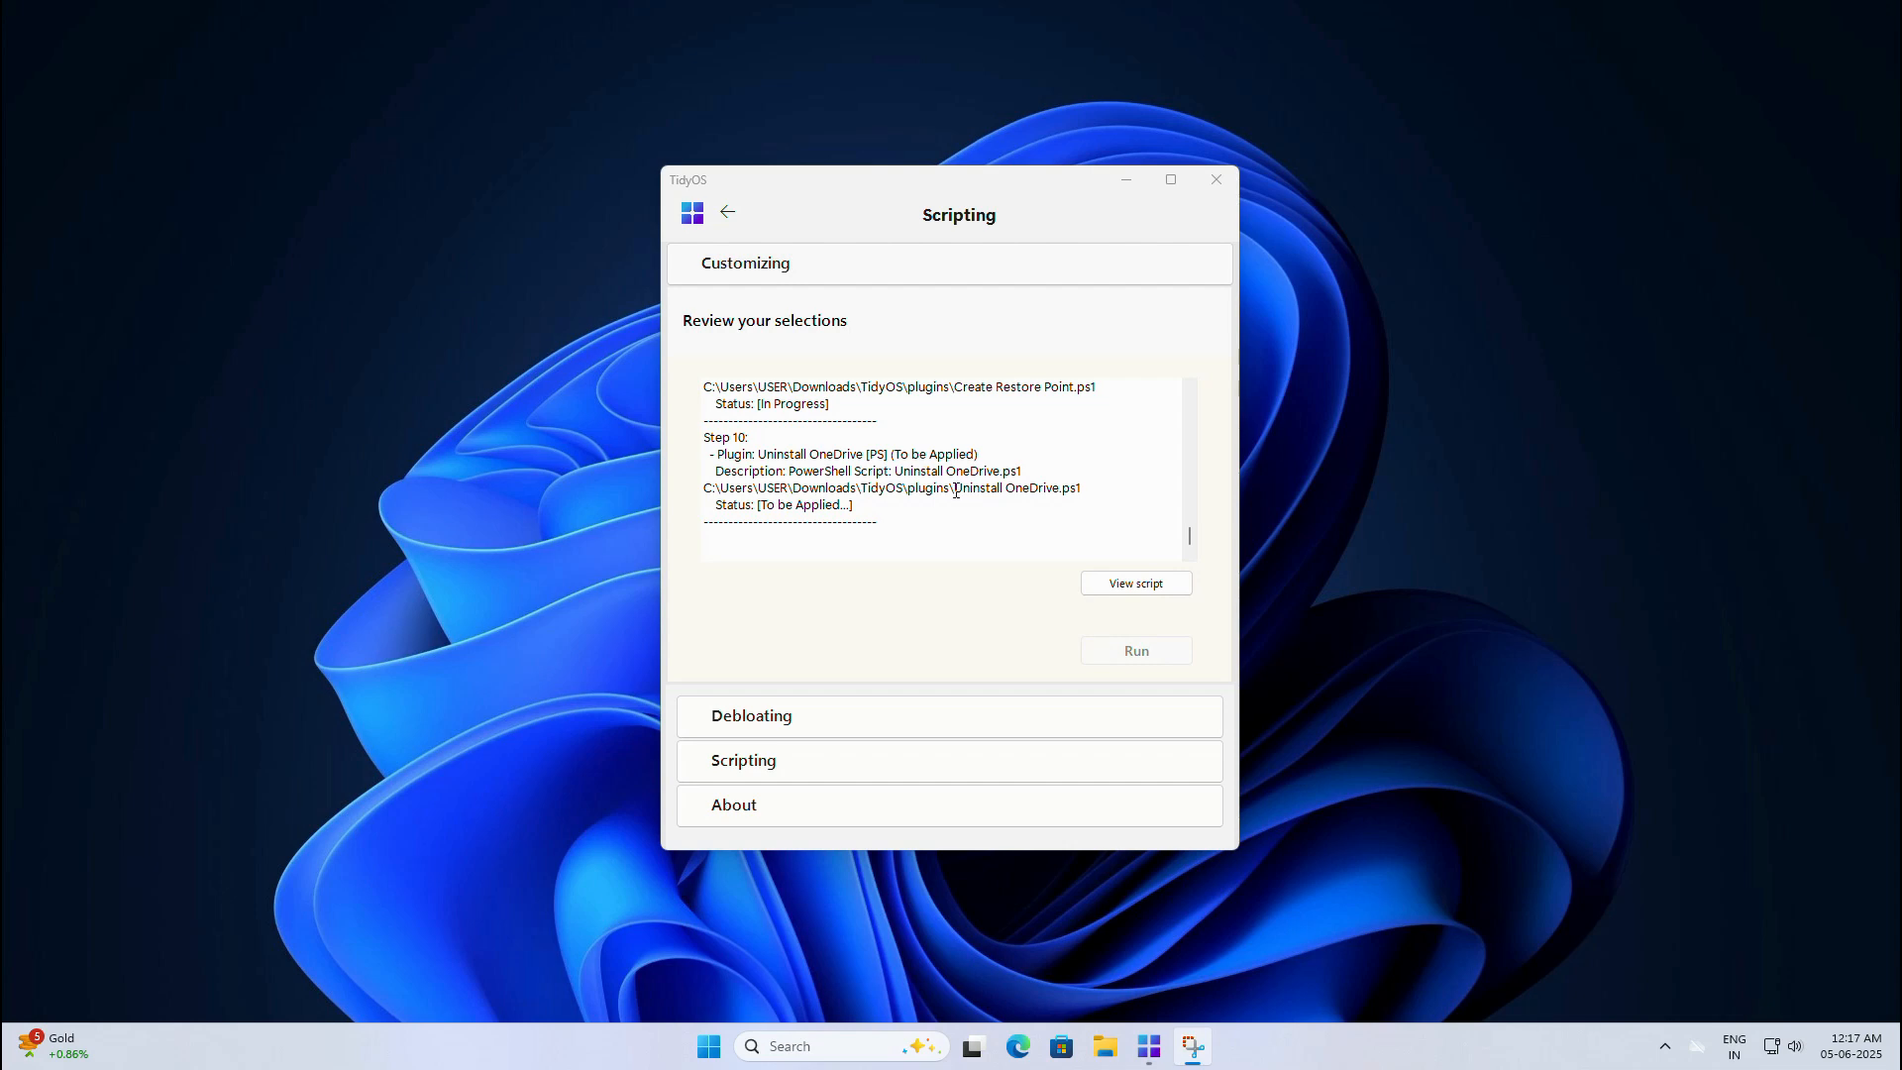
{"action": "left_click", "coordinate": [1130, 582]}
{"action": "scroll", "coordinate": [1069, 494], "scroll_direction": "down", "scroll_amount": 9}
{"action": "scroll", "coordinate": [1069, 494], "scroll_direction": "up", "scroll_amount": 9}
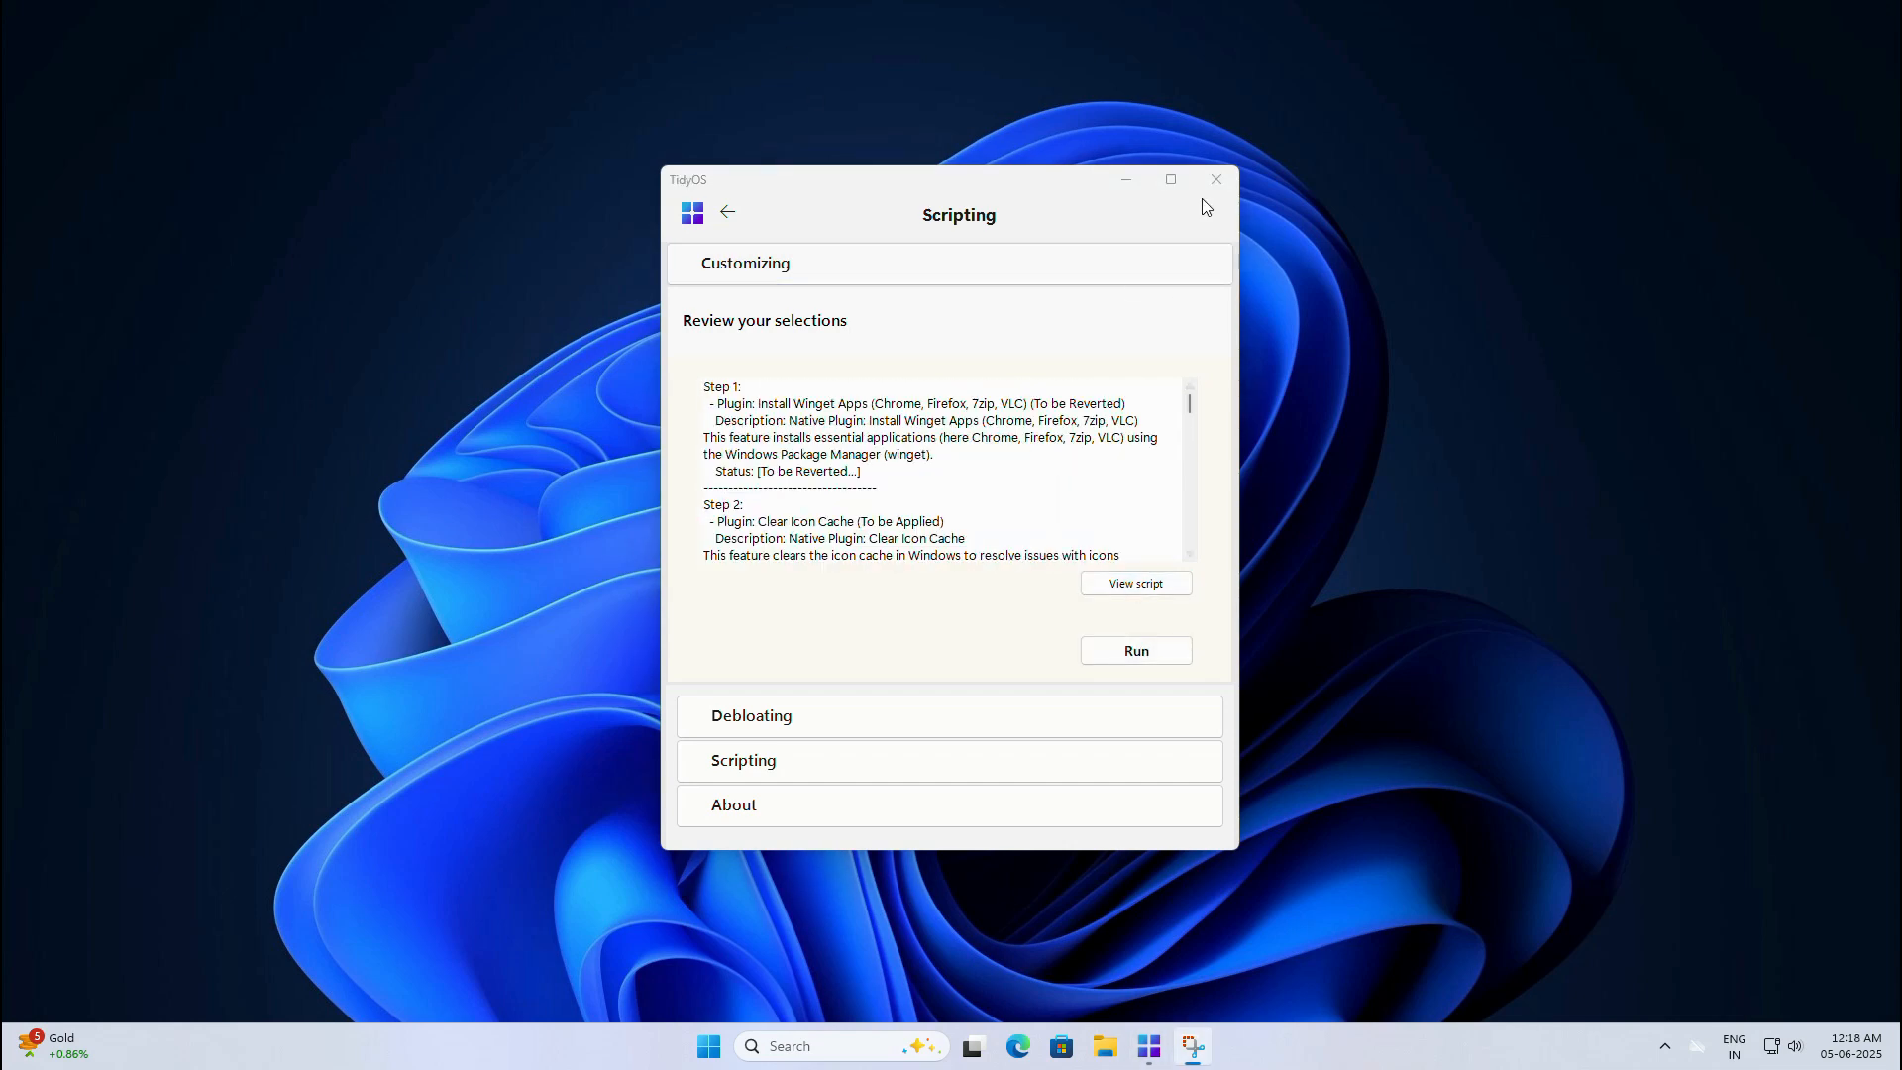
- Close TidyOS and restart the computer
{"action": "left_click", "coordinate": [1216, 180]}
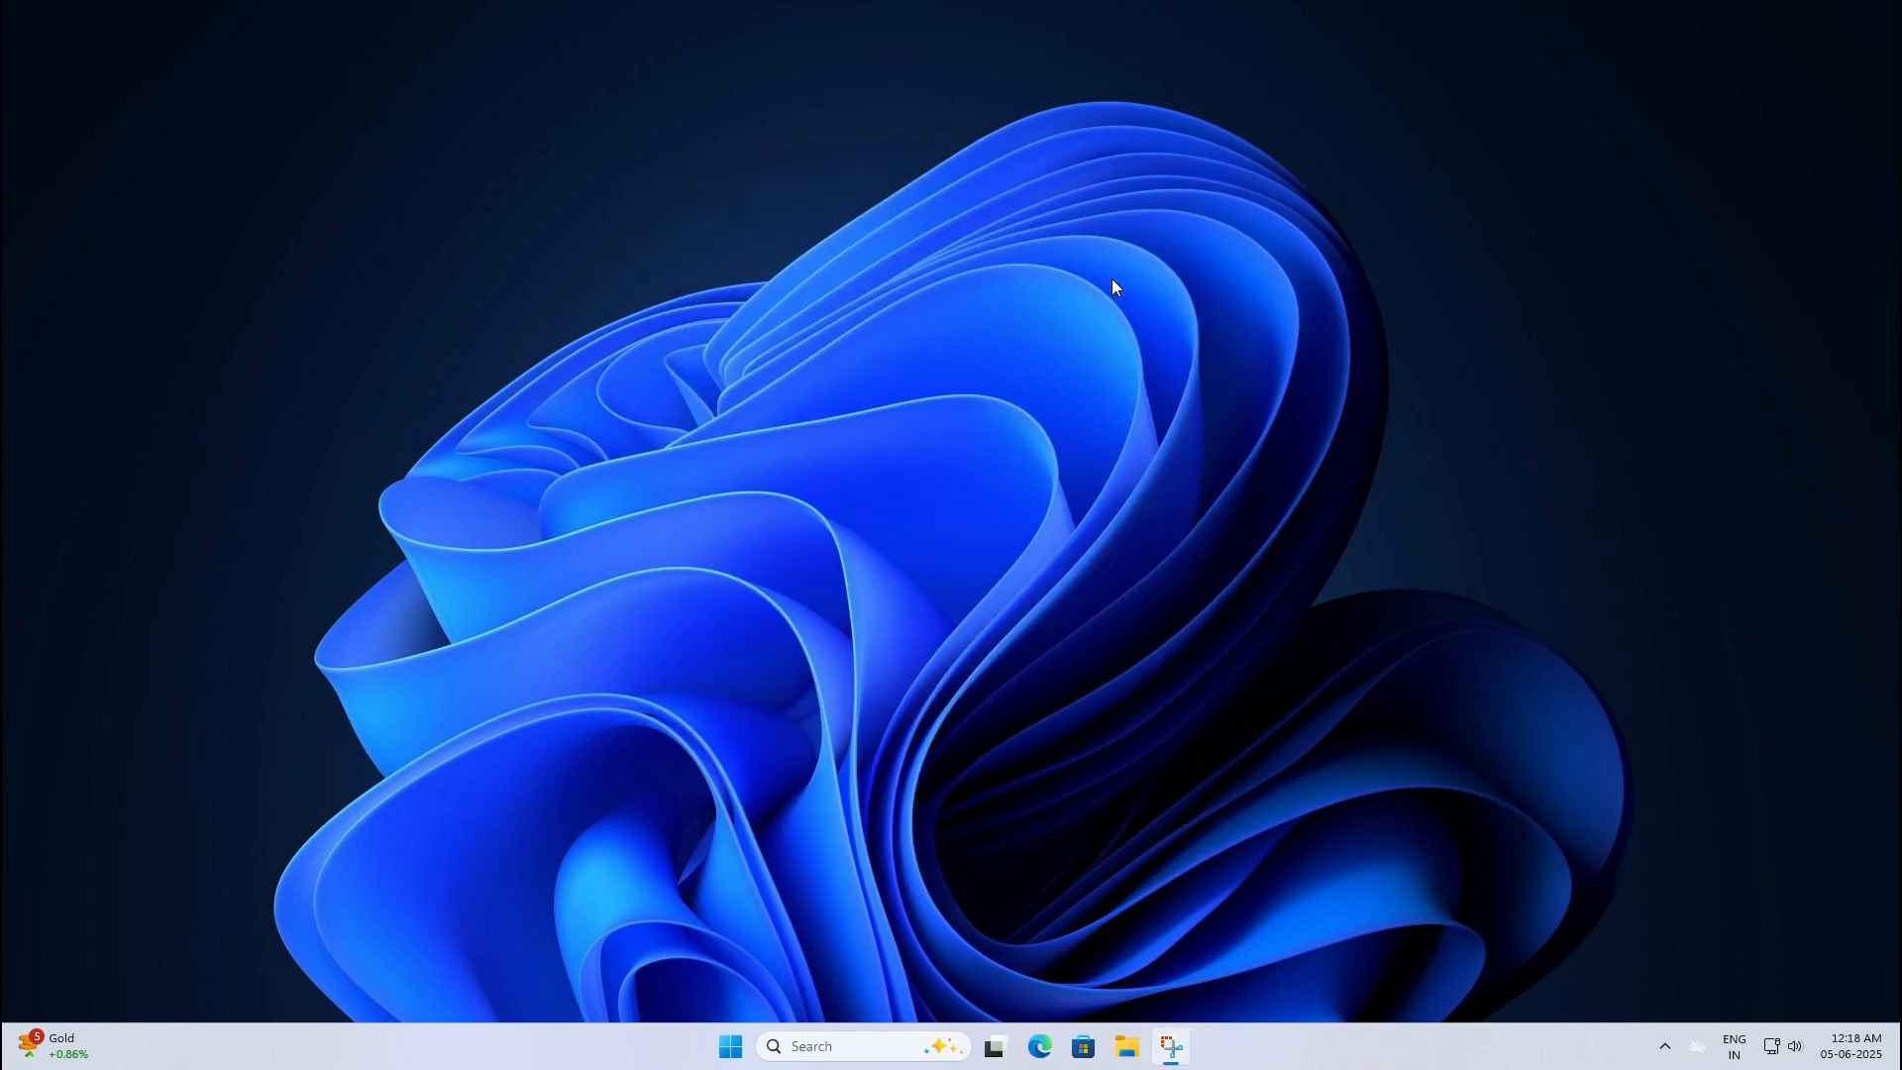
{"action": "left_click", "coordinate": [730, 1046]}
{"action": "left_click", "coordinate": [1196, 978]}
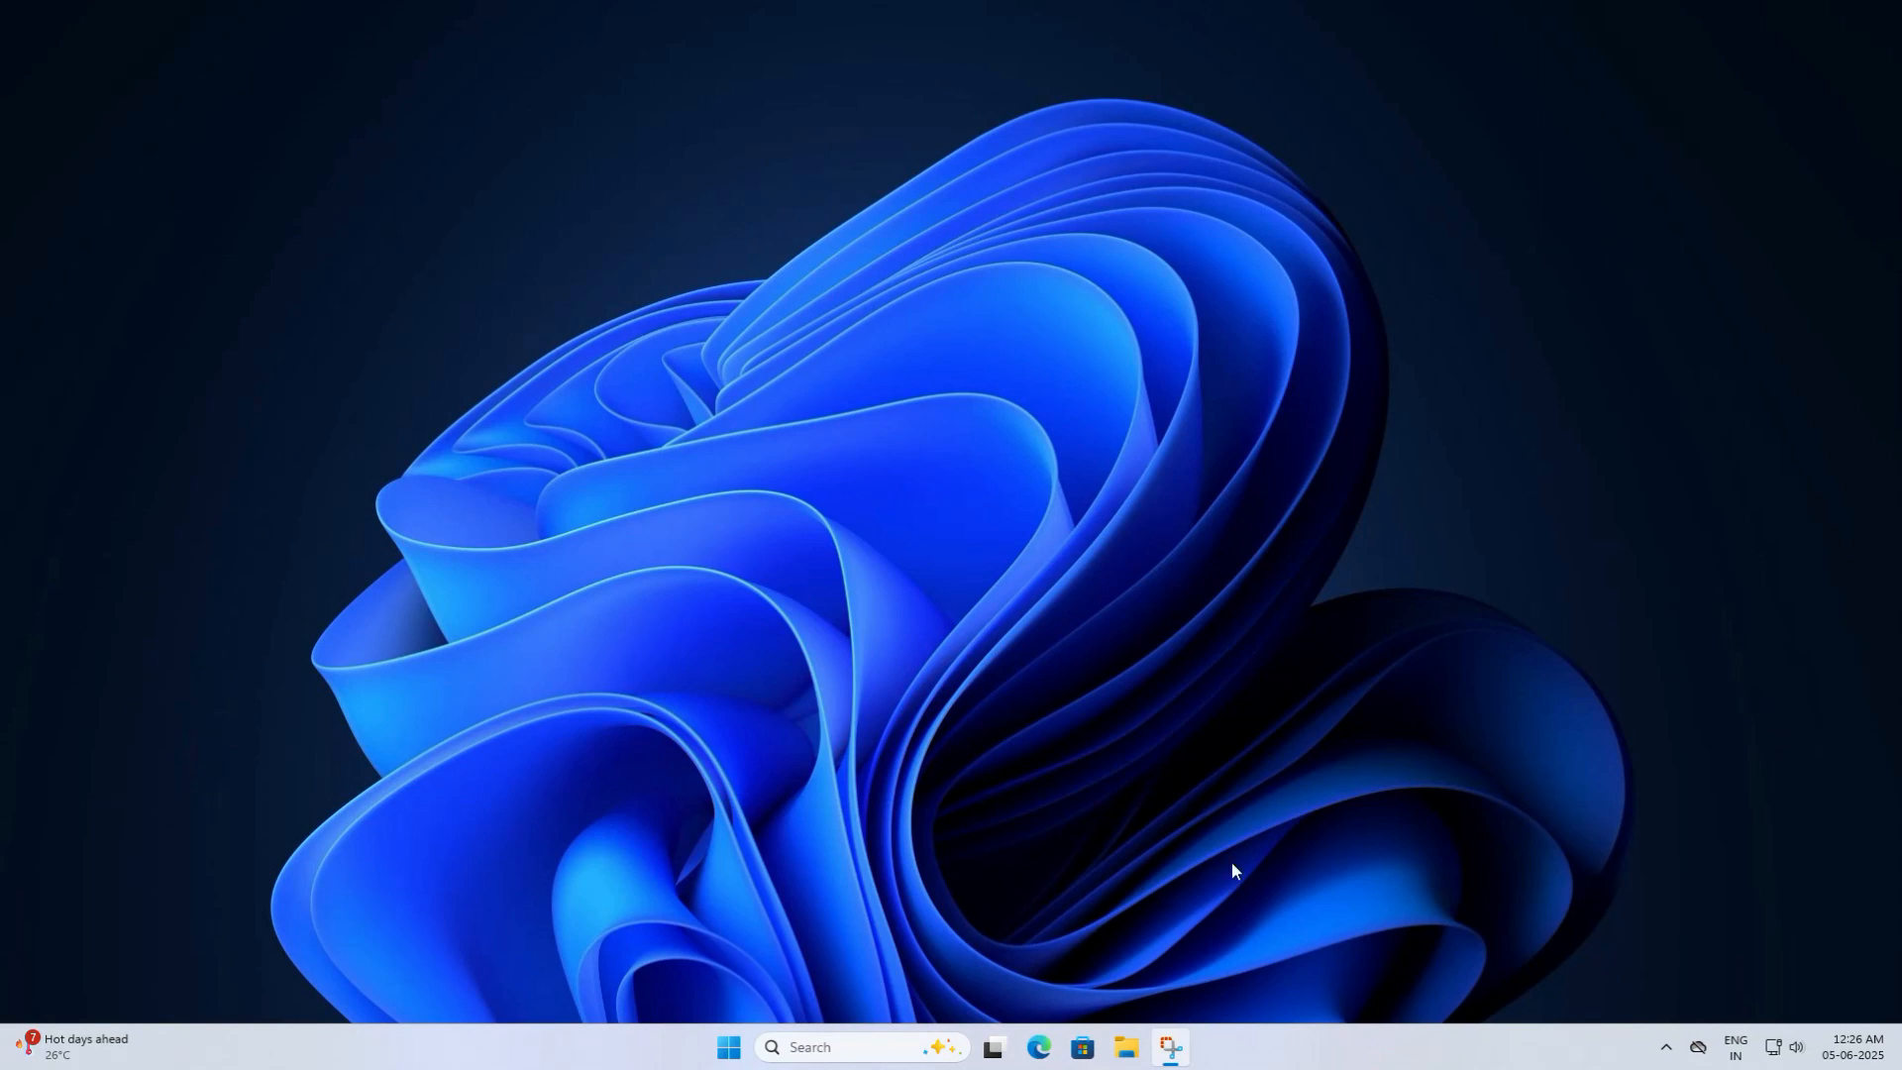
- Open Task Manager, check the CPU performance figures and close it again
{"action": "right_click", "coordinate": [1311, 1060]}
{"action": "left_click", "coordinate": [1372, 968]}
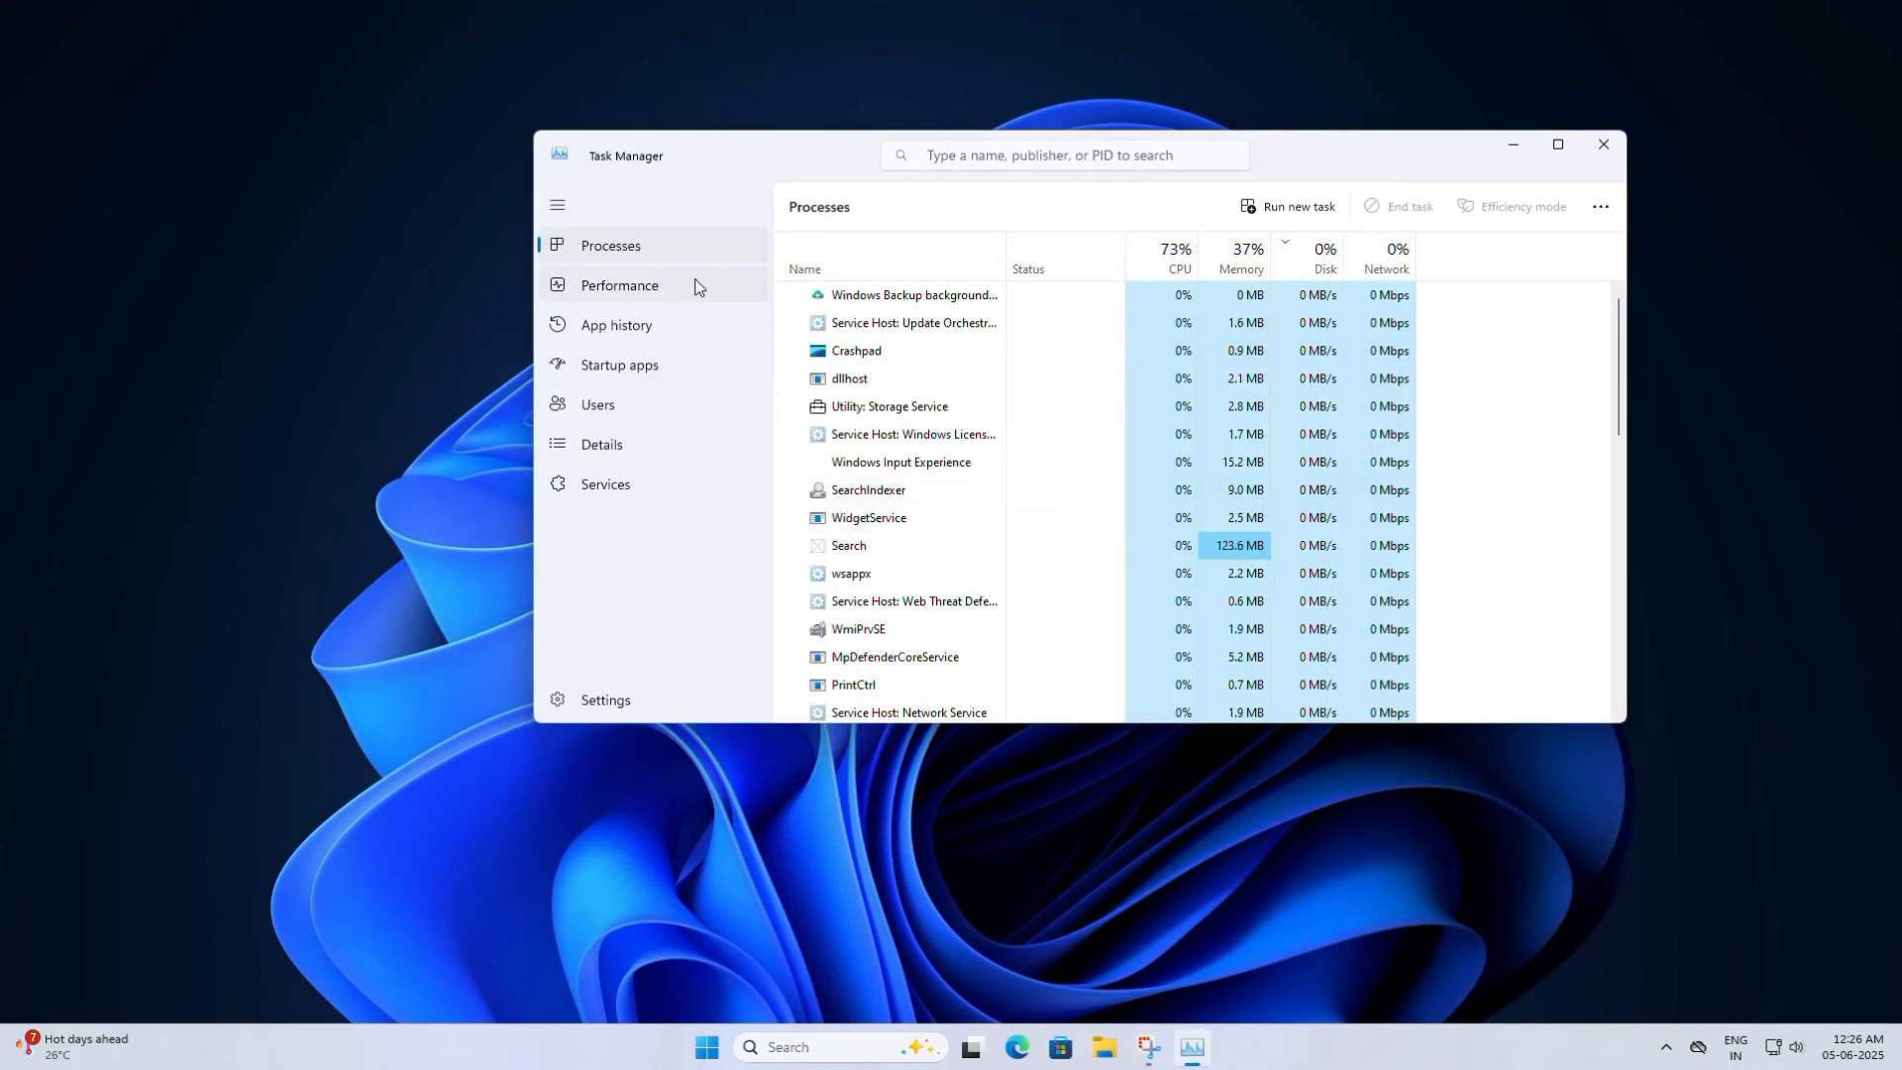
{"action": "left_click", "coordinate": [632, 288]}
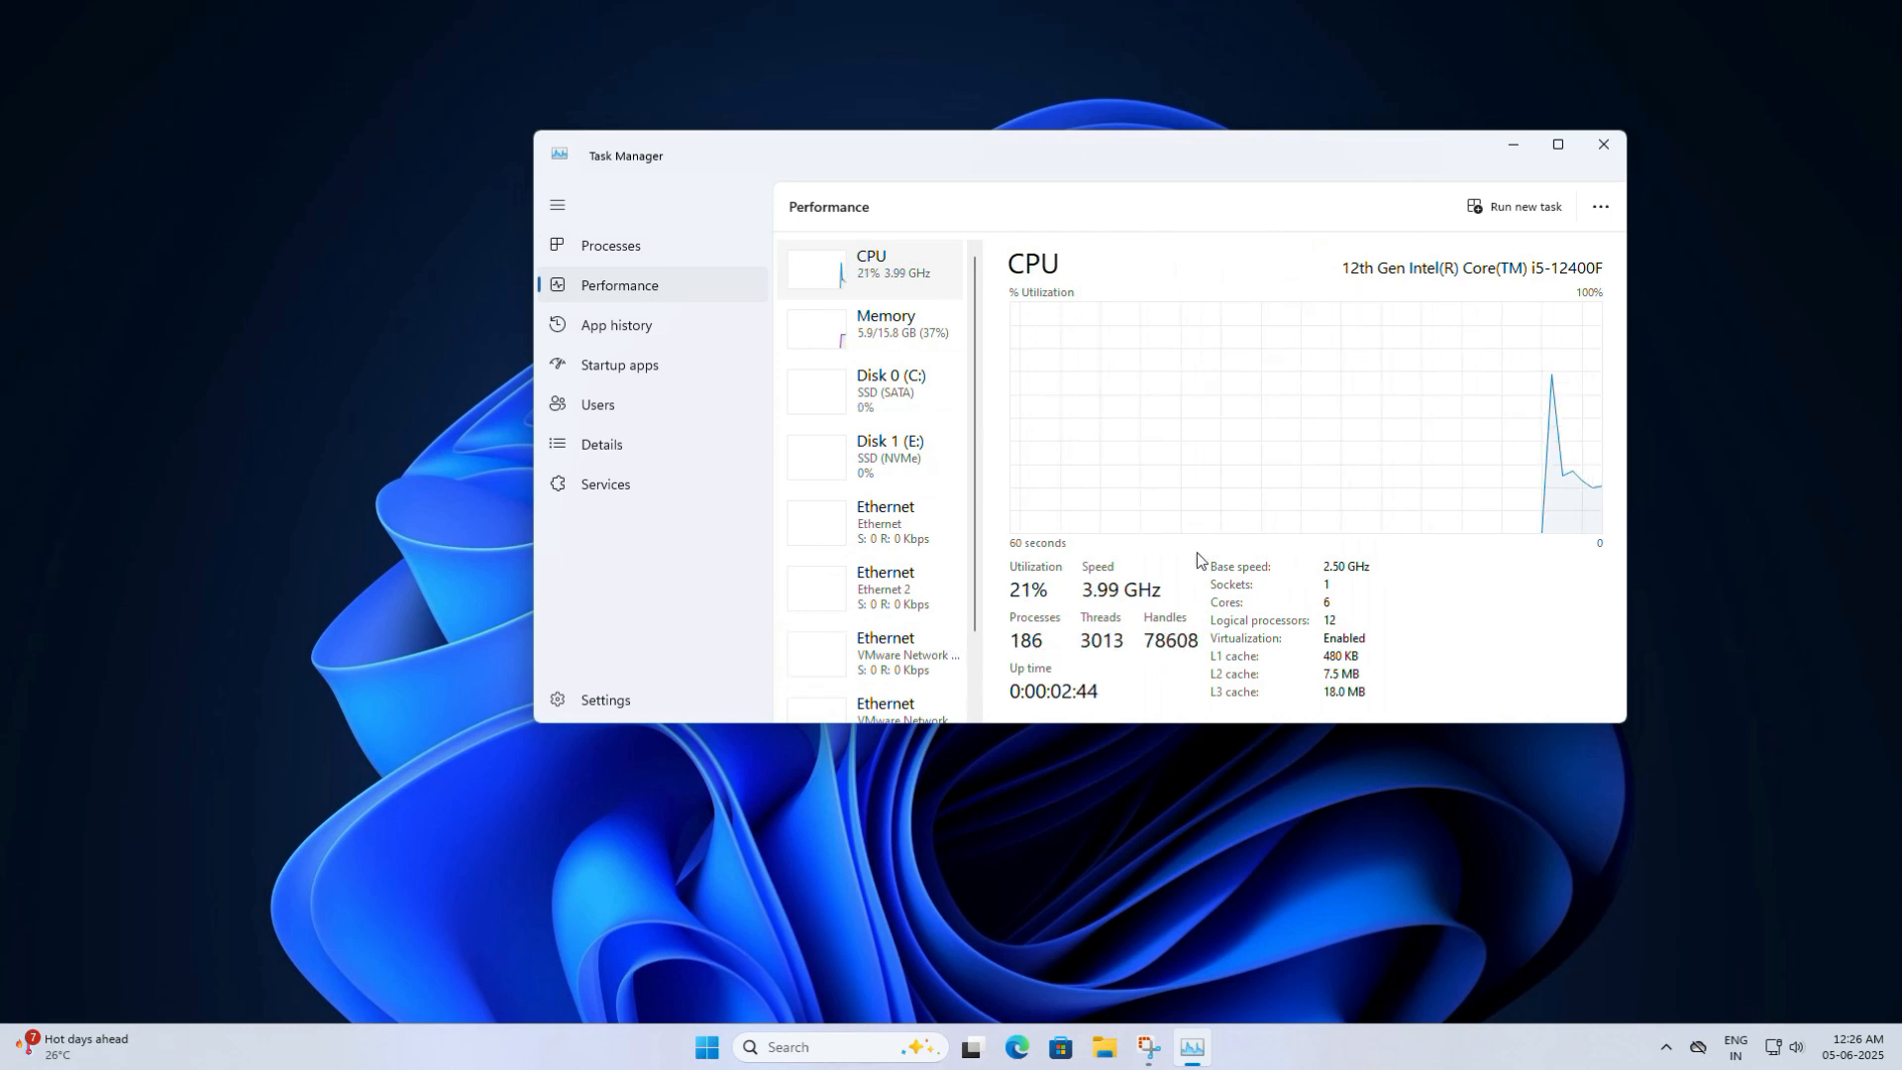
{"action": "left_click", "coordinate": [1603, 144]}
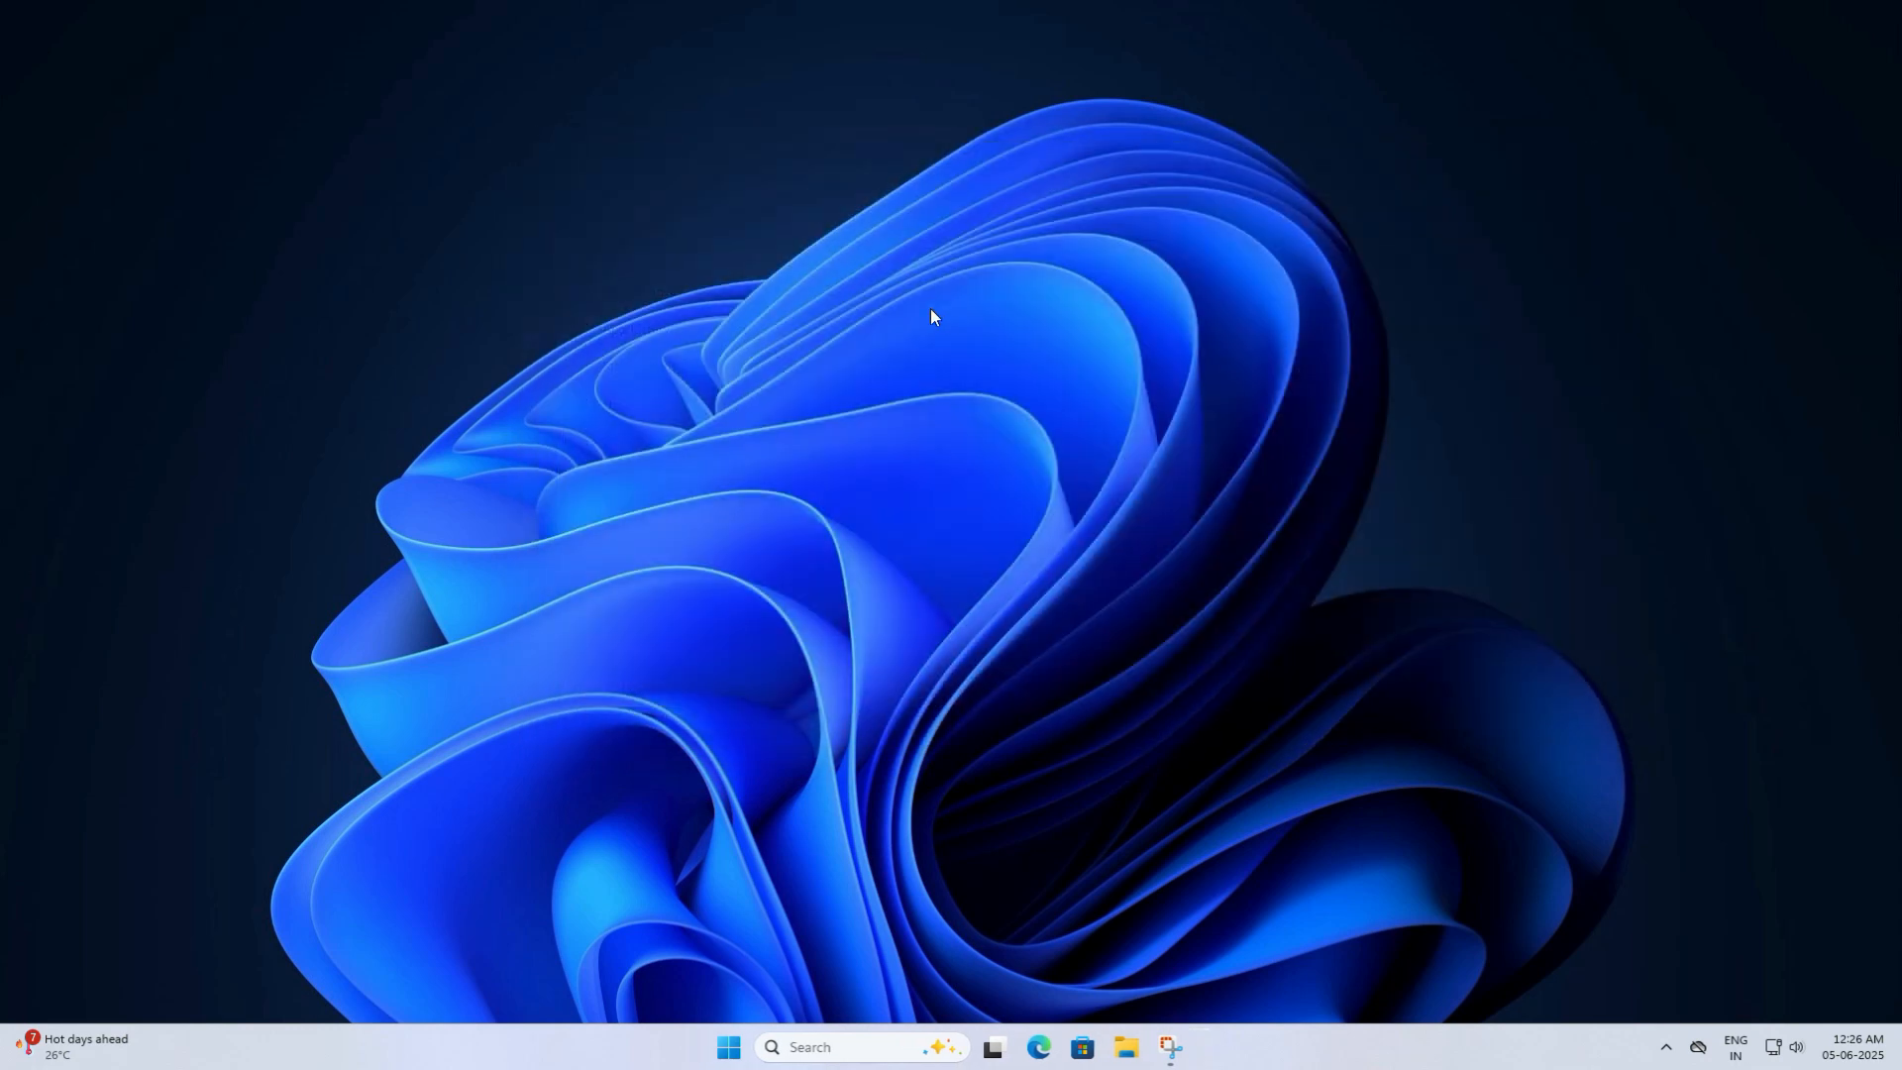